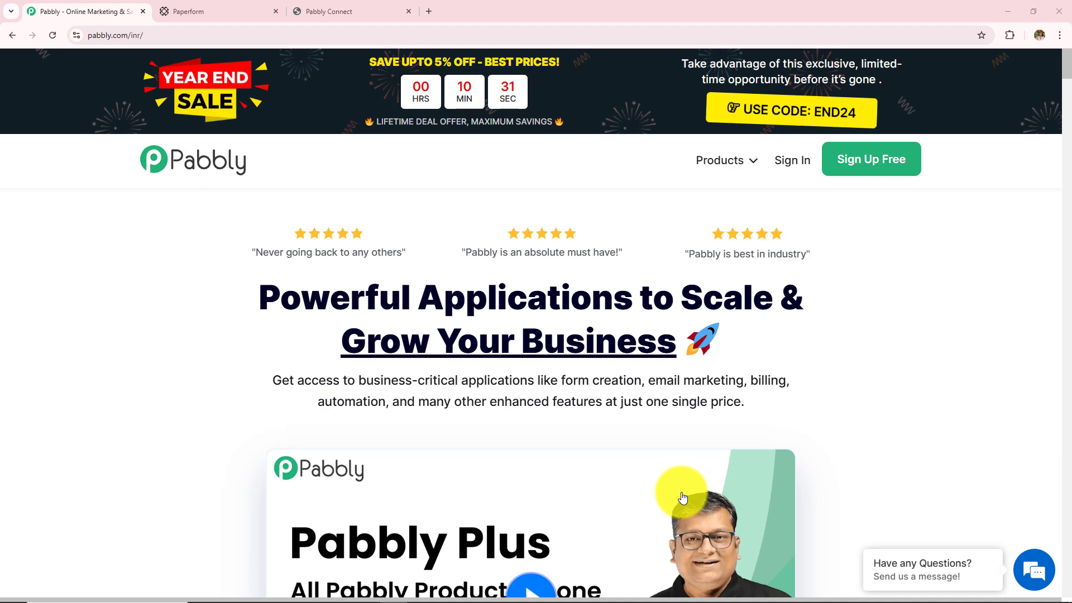
Sign in to the Pabbly account and open Pabbly Connect from the apps list
click(248, 40)
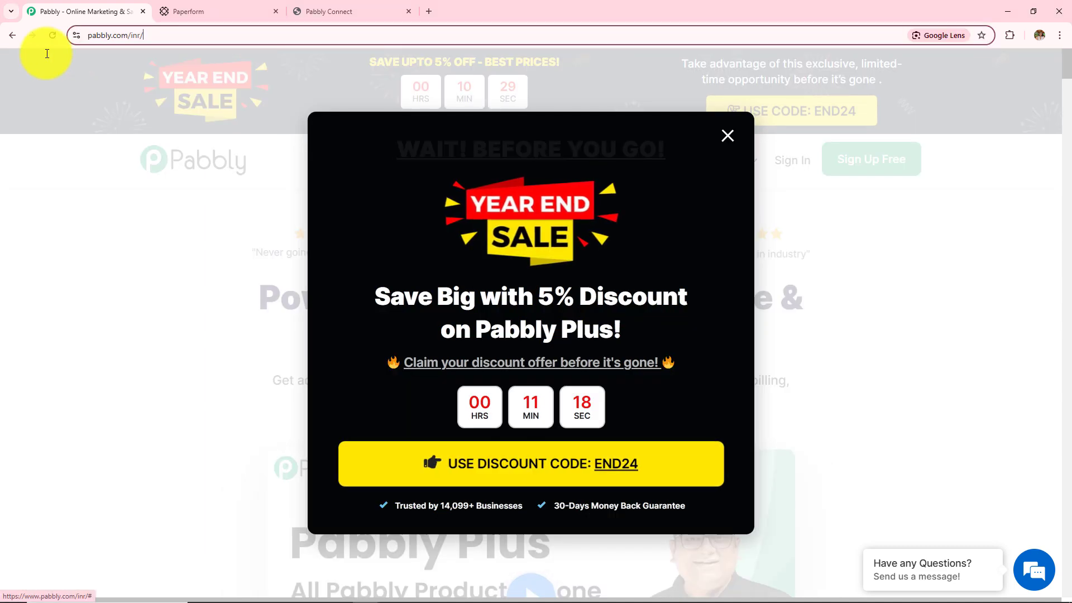
click(129, 198)
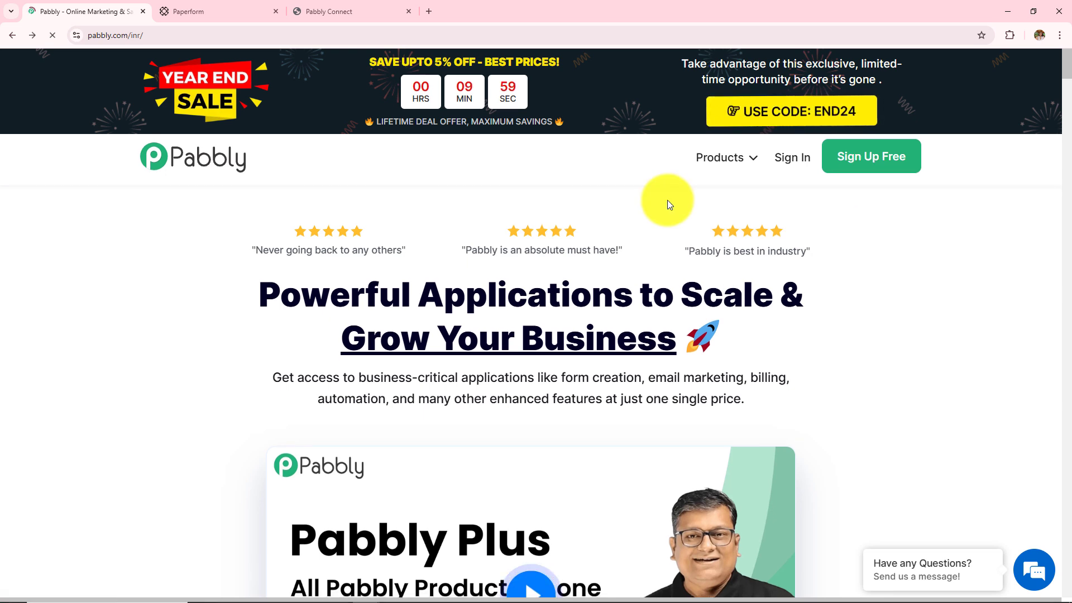
click(793, 162)
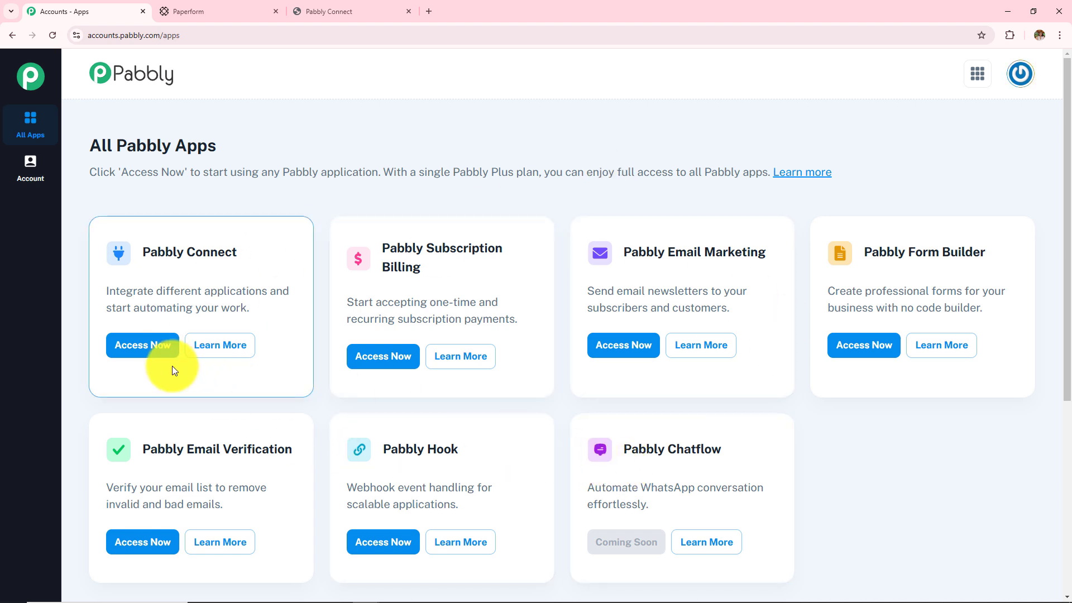
click(119, 356)
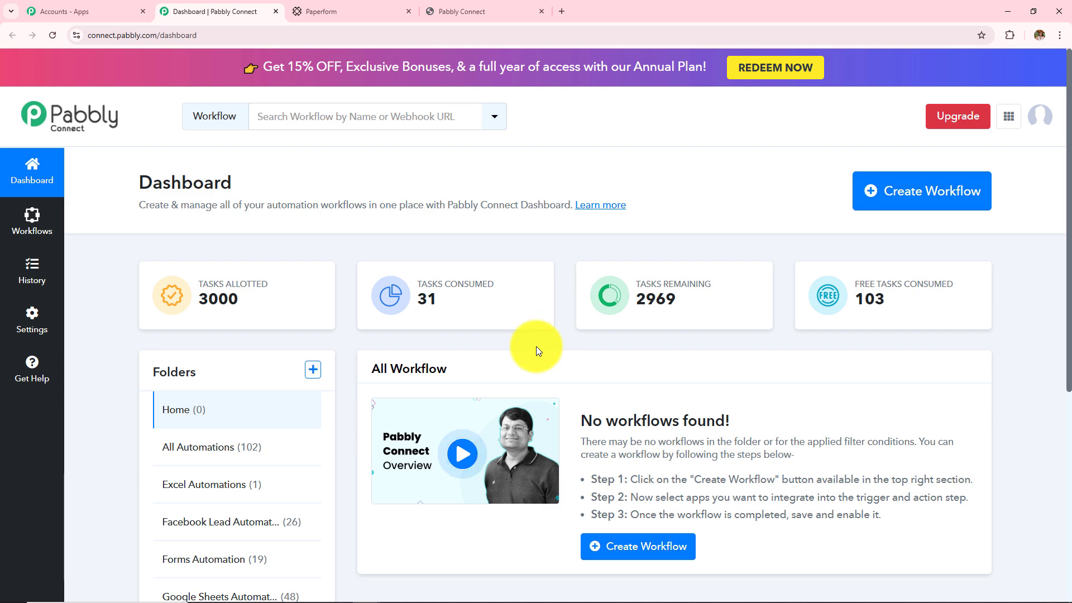
Point out the All Workflow section and the Folders list on the dashboard
triple_click(490, 383)
scroll(511, 377, down, 2)
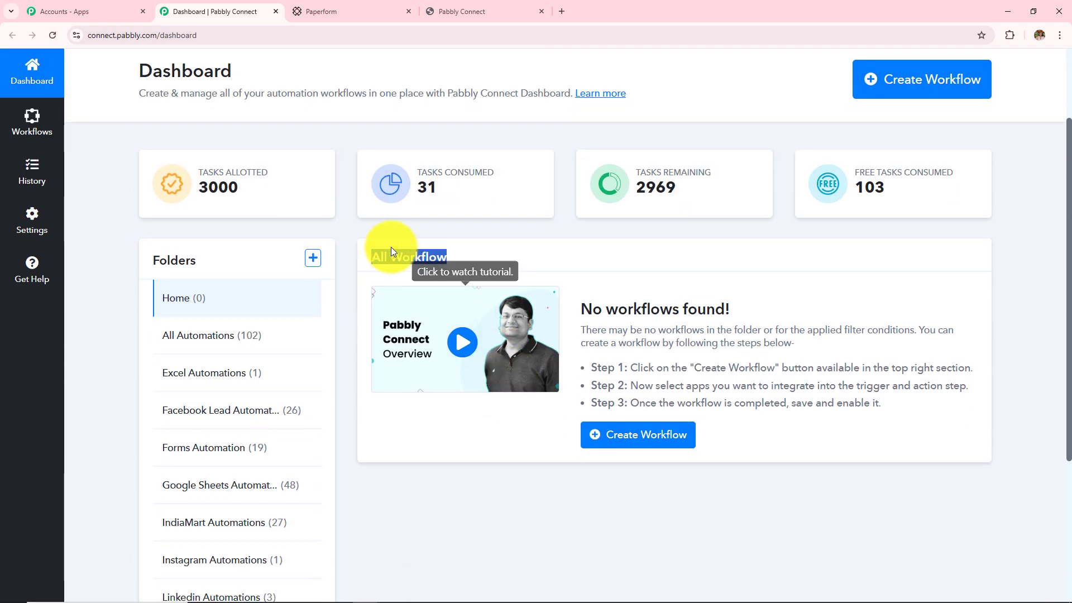
click(496, 512)
scroll(495, 512, up, 2)
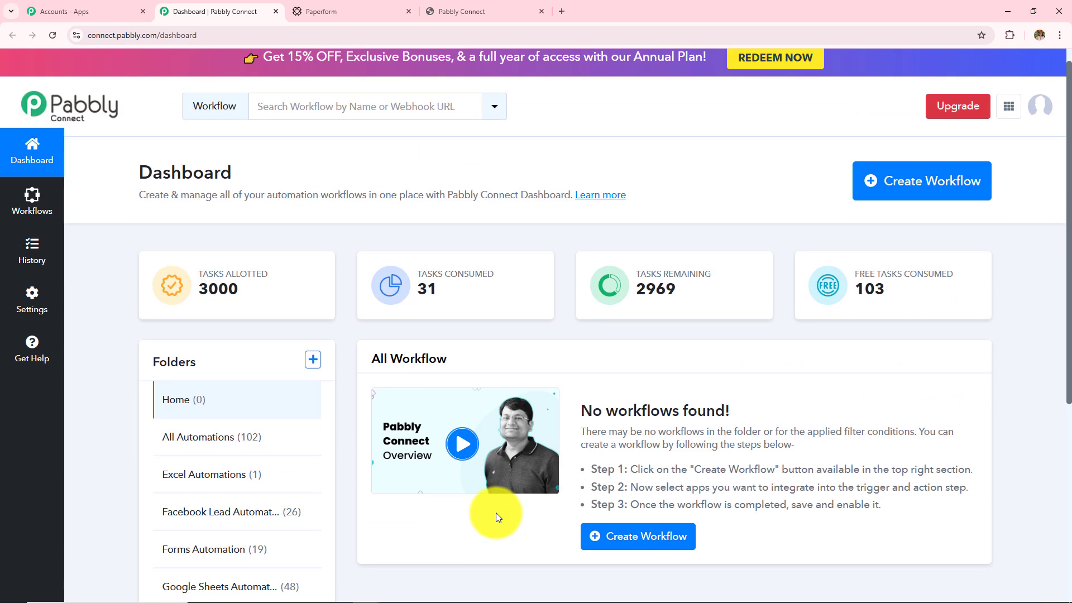
double_click(149, 371)
scroll(262, 383, down, 5)
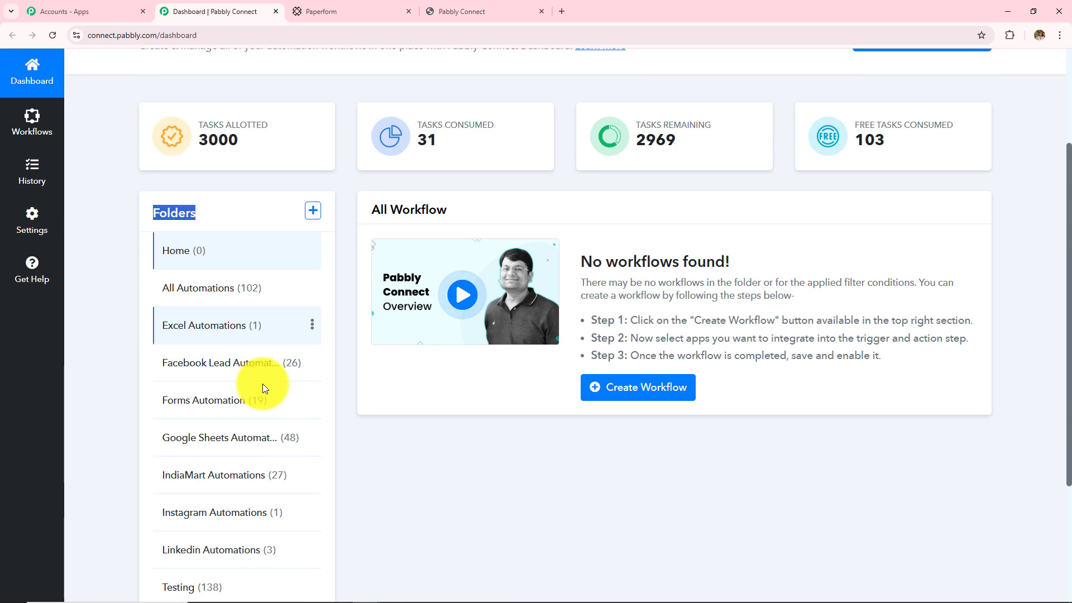
scroll(263, 384, up, 5)
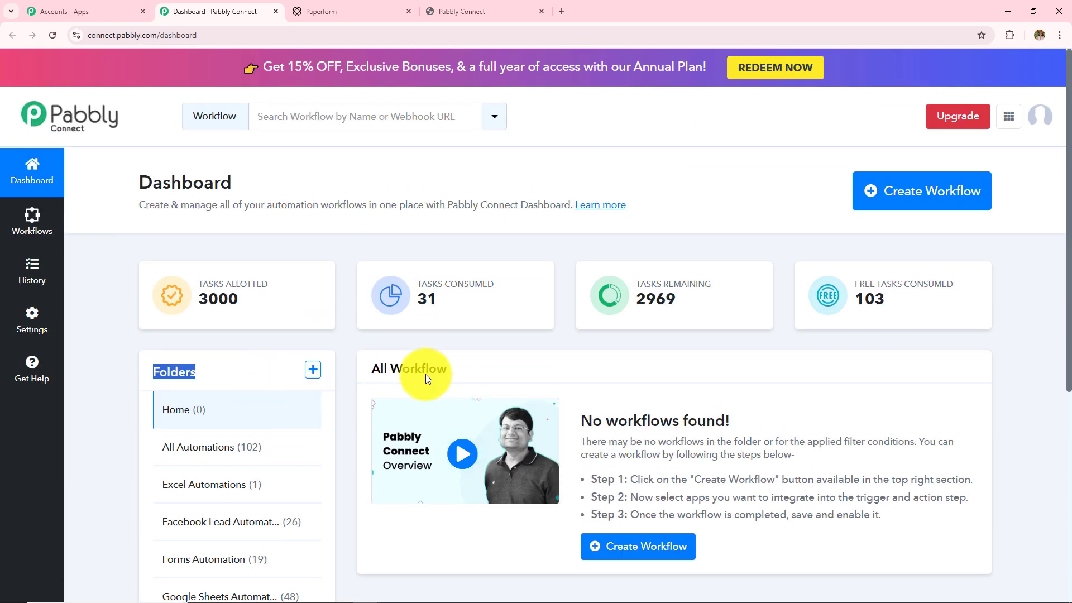
Review the Create Folder dialog's name and parent folder fields, then close it unused
click(312, 369)
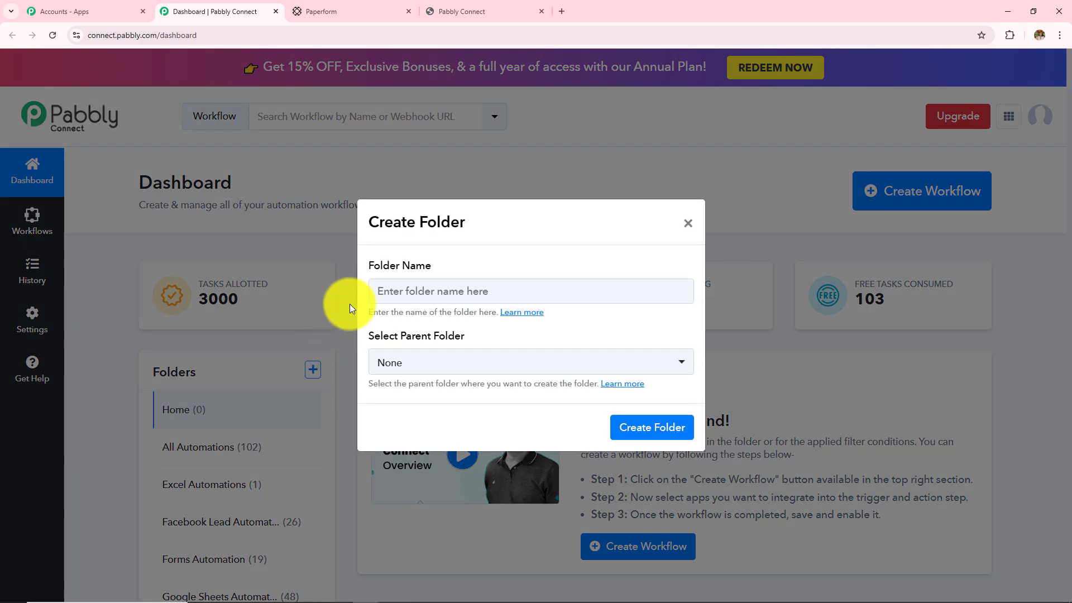
drag(363, 264, 452, 287)
drag(366, 340, 488, 339)
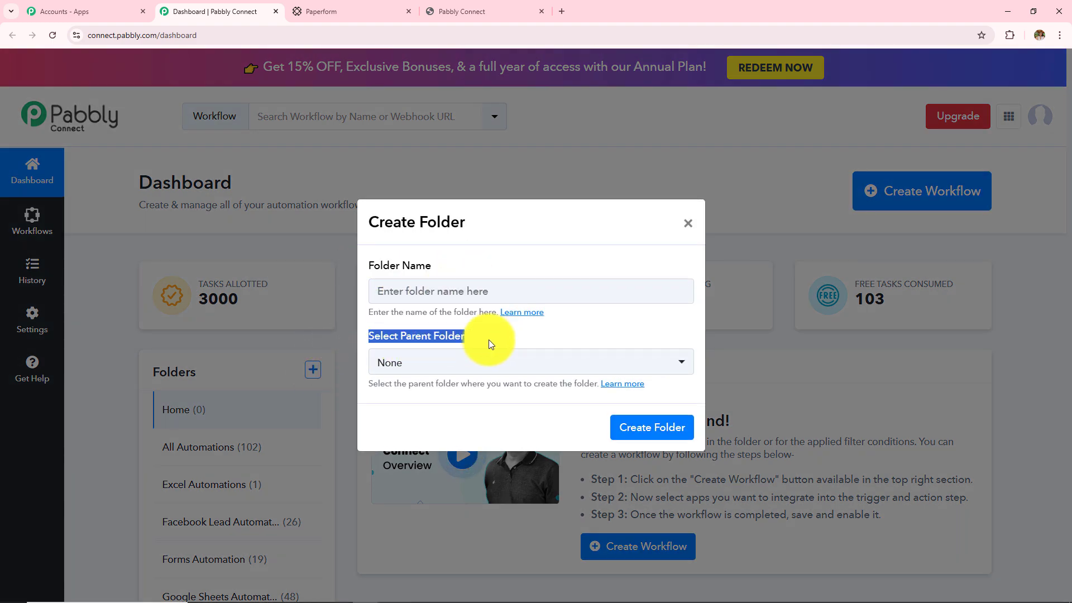
click(488, 339)
click(680, 226)
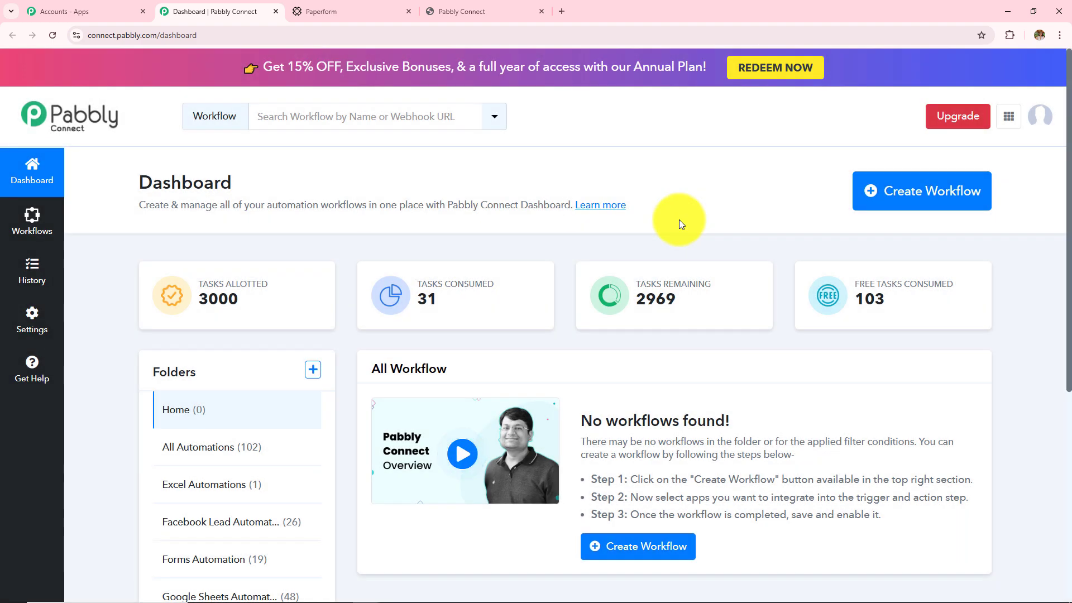
Create the workflow 'How to Create or Update GoHighLevel Contact on Paperform Submission' in Forms Automation
click(919, 191)
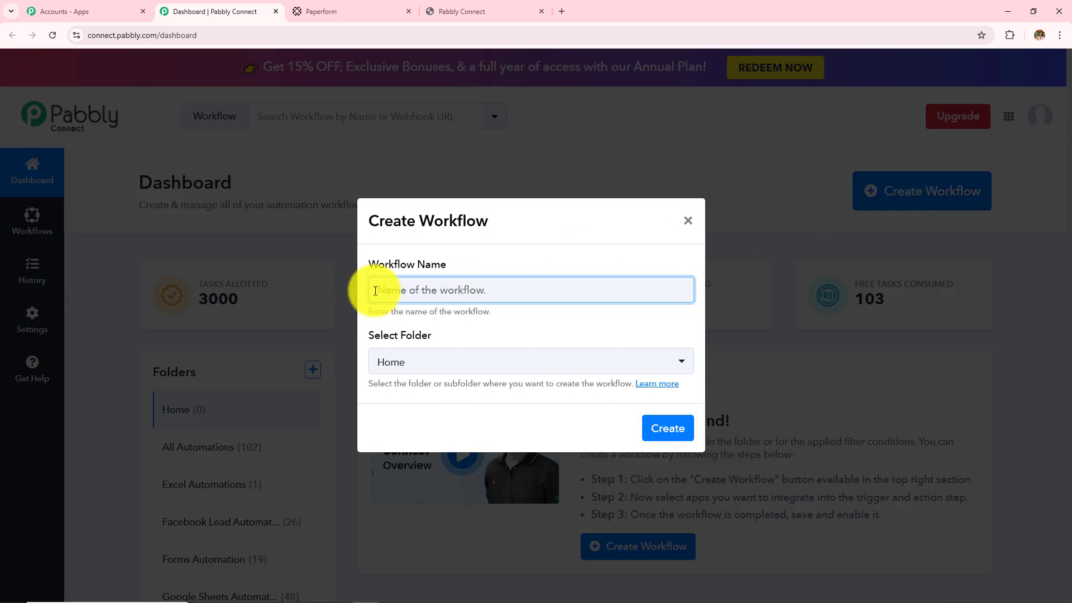
drag(368, 266, 541, 262)
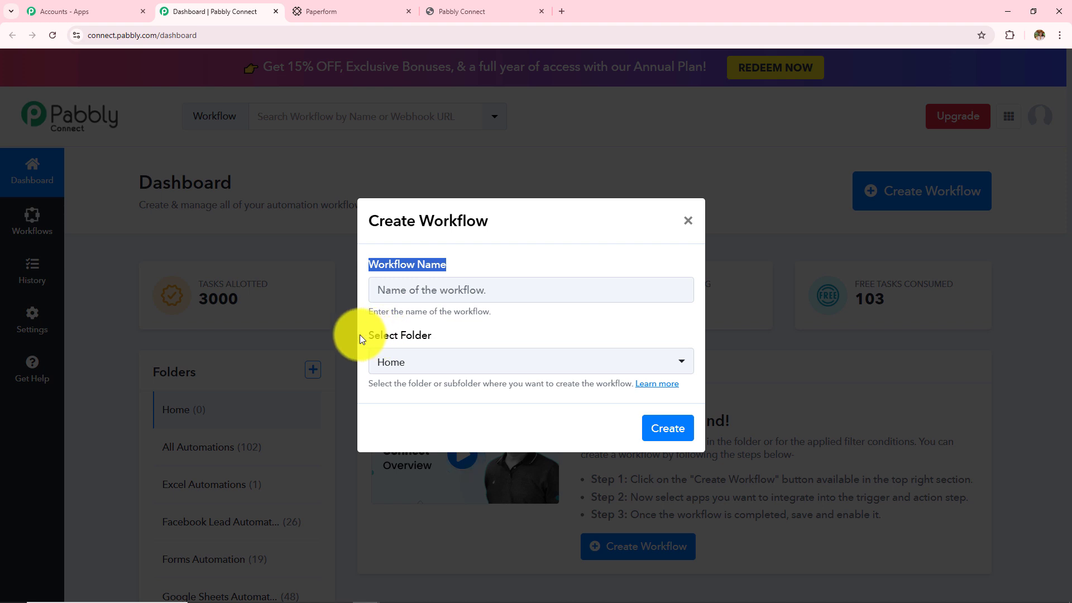
drag(363, 334, 462, 334)
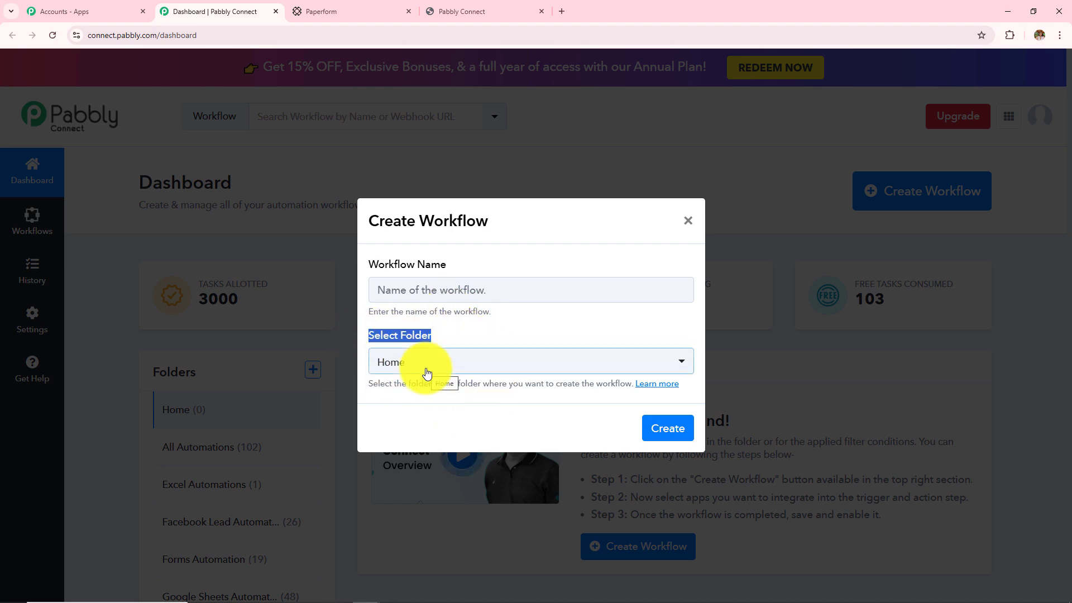
click(484, 292)
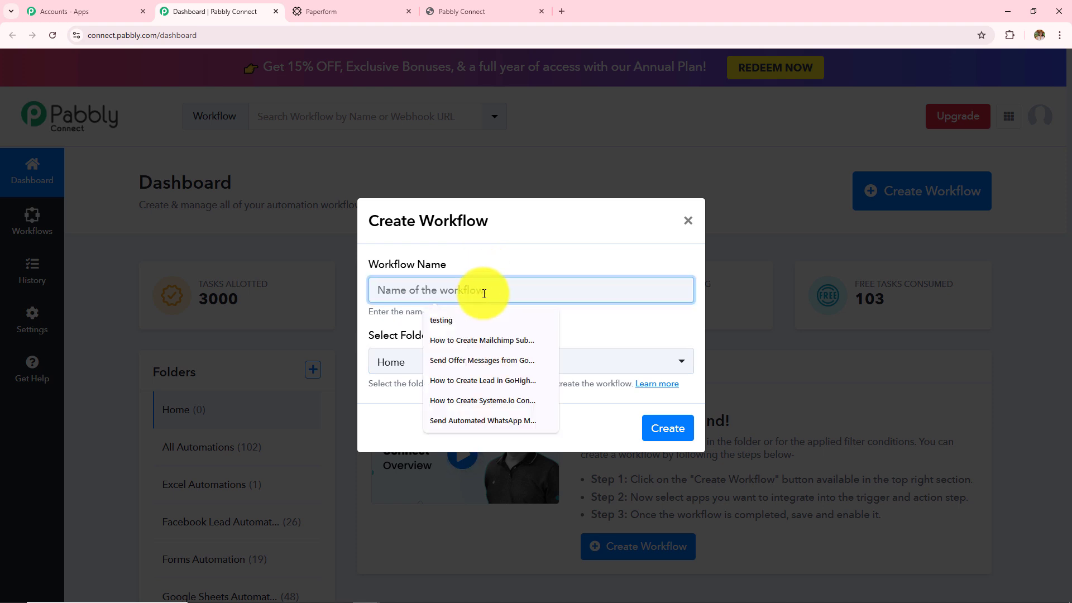
text(Create or Update GoHighLevel Contact on Paperform Submission)
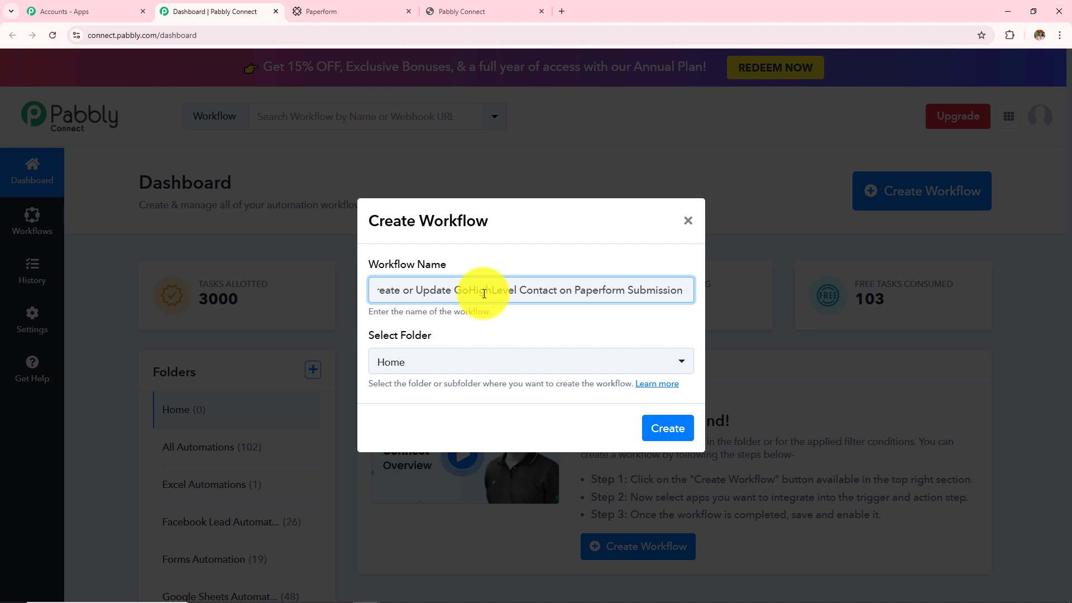
click(483, 366)
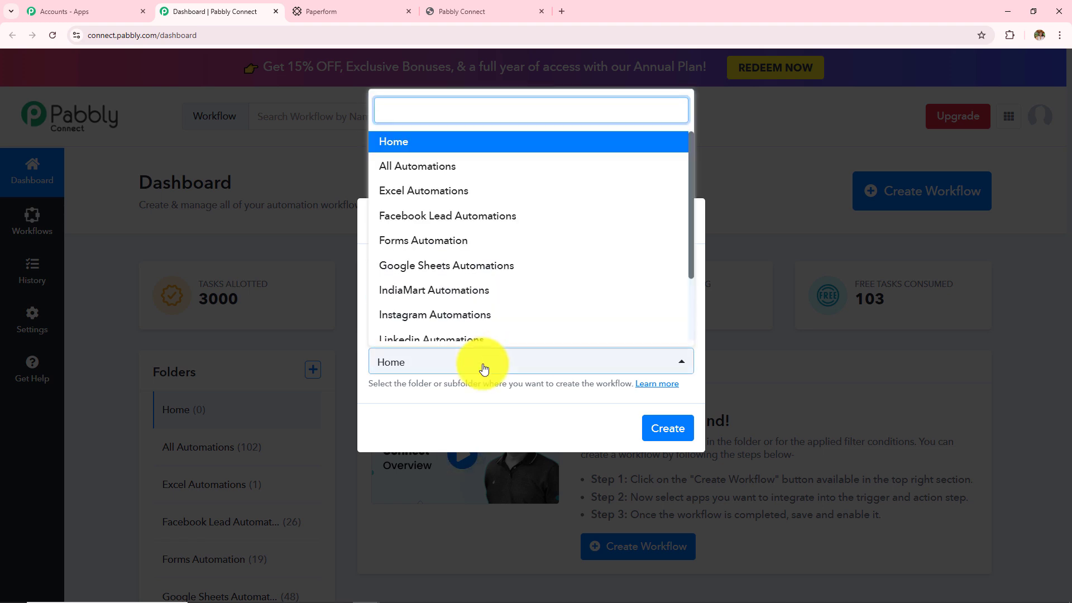
scroll(499, 285, down, 2)
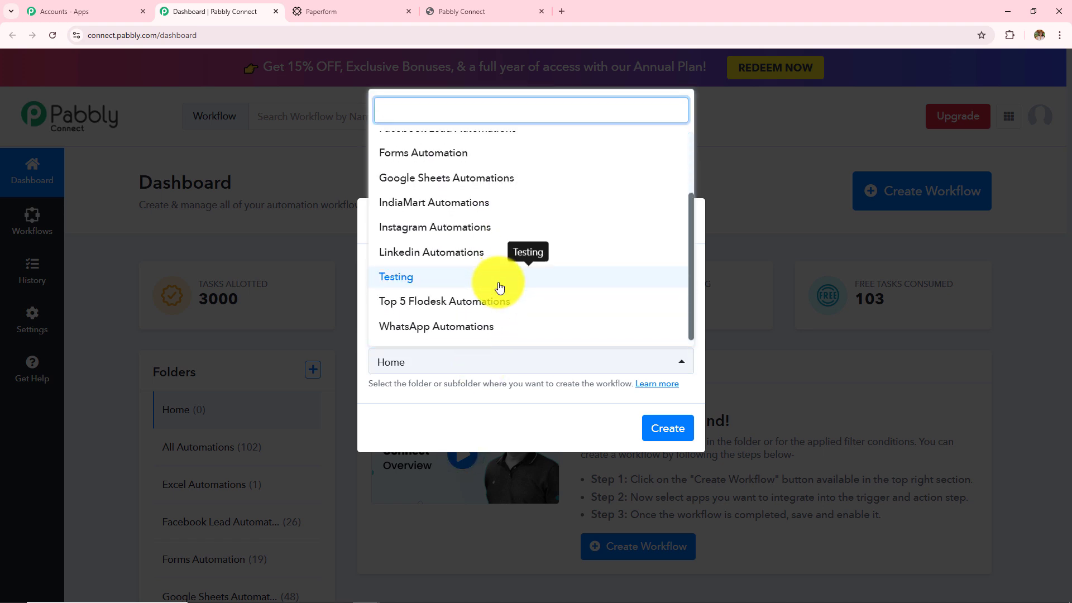
scroll(500, 287, up, 2)
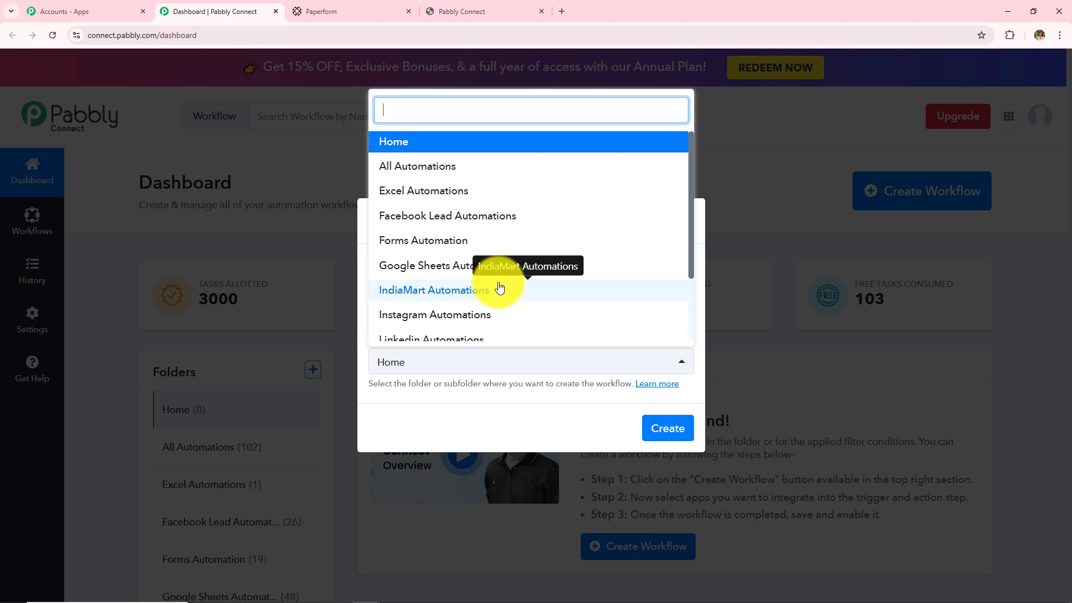
scroll(500, 288, down, 2)
click(462, 163)
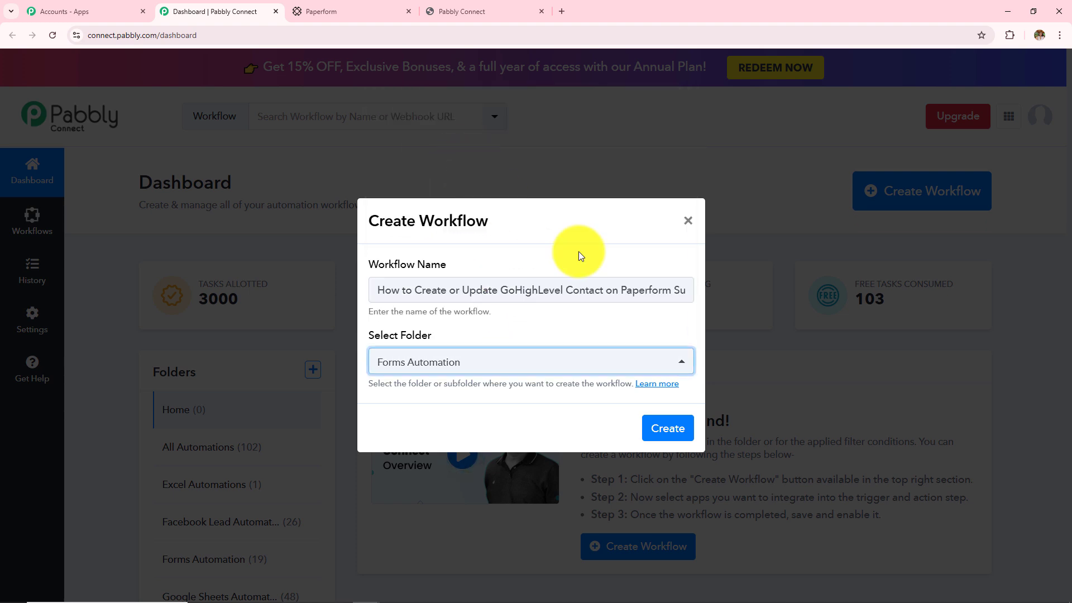
click(668, 429)
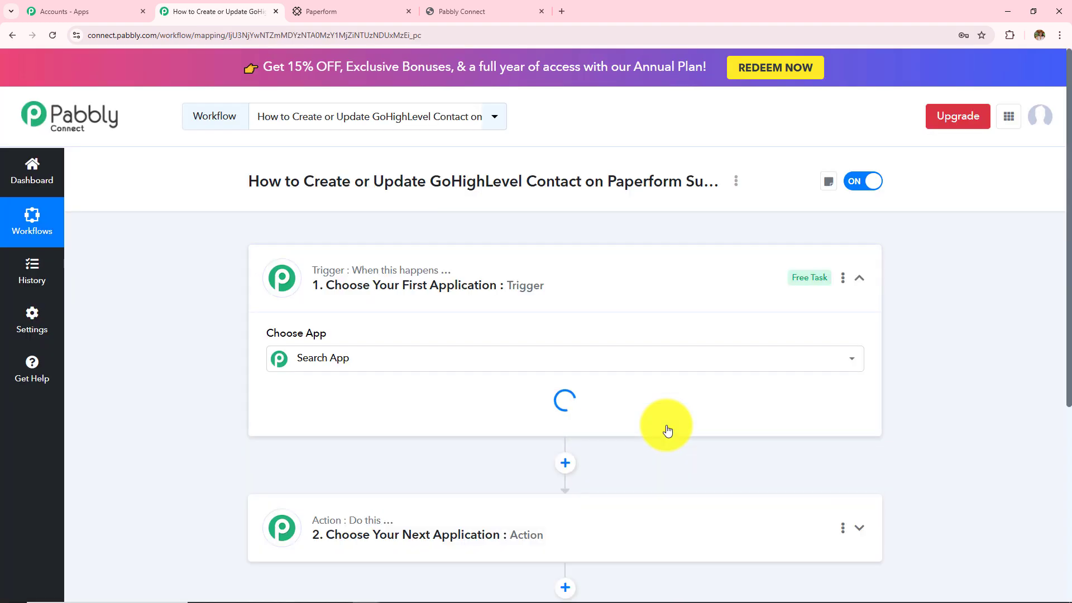
Collapse the trigger's app chooser and highlight the GoHighLevel and Paperform parts of the title
click(859, 279)
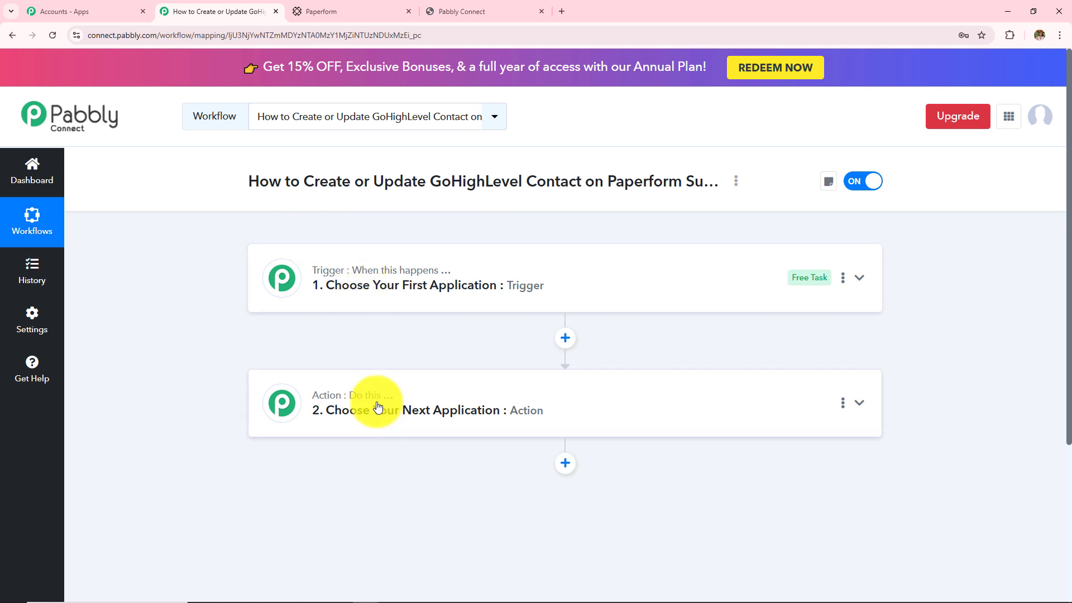
mouse_move(369, 273)
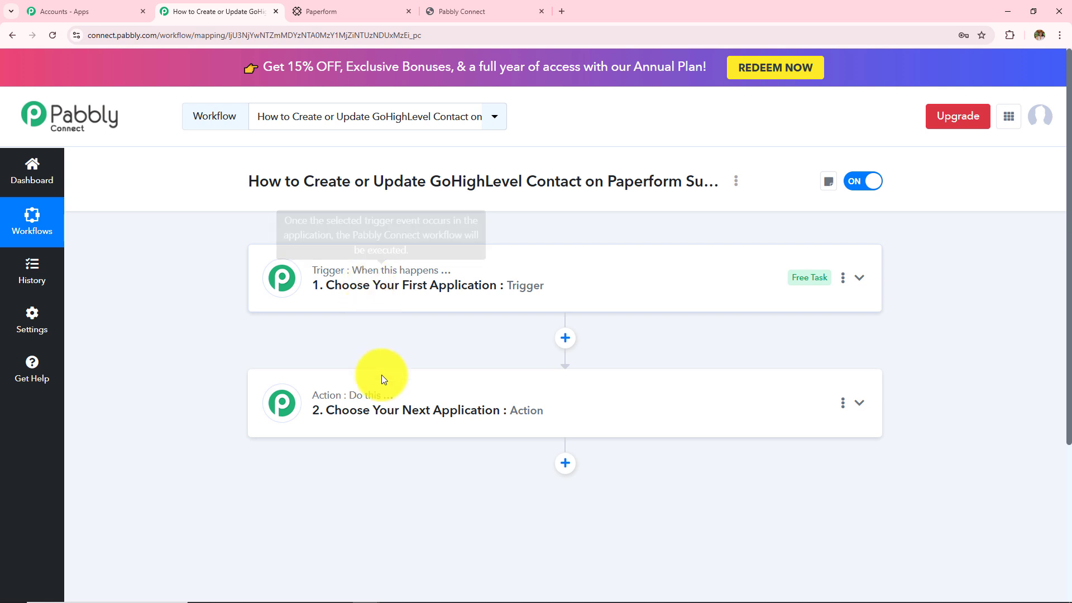
mouse_move(364, 406)
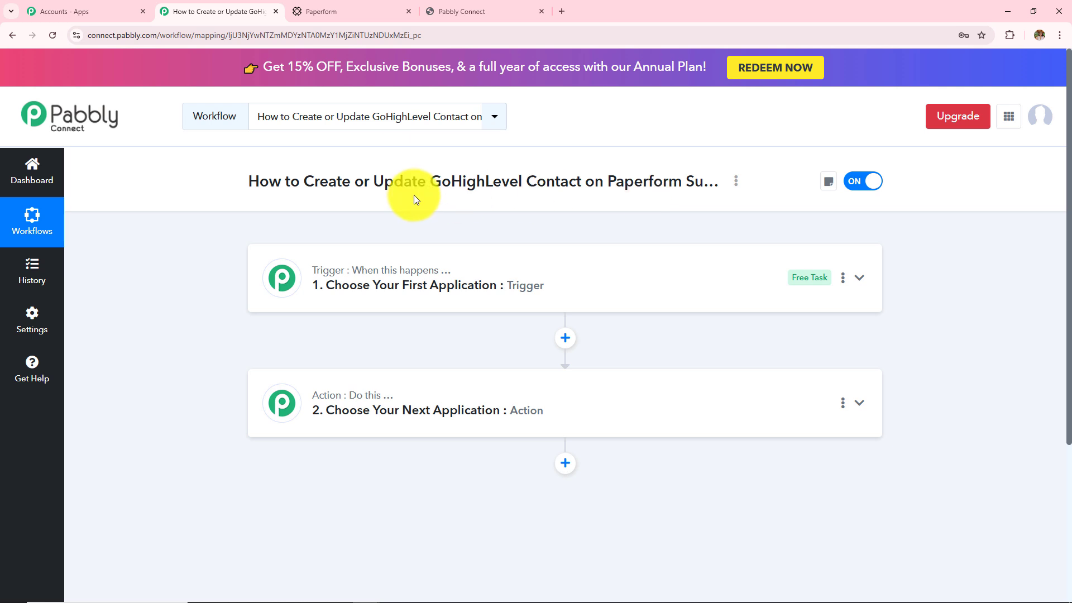
drag(428, 187, 518, 201)
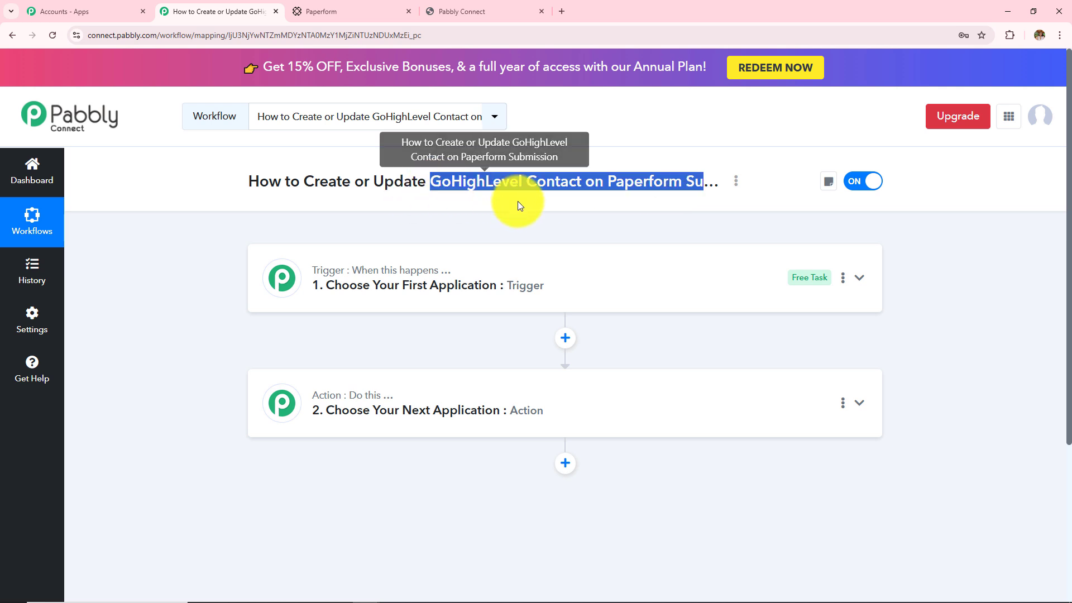
click(494, 229)
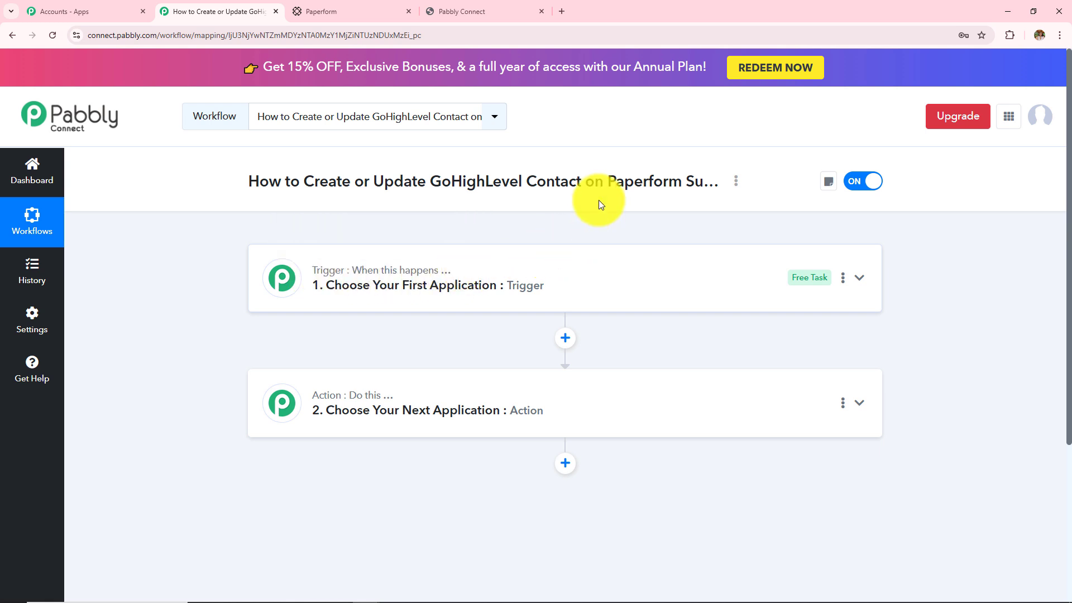
drag(608, 185, 673, 210)
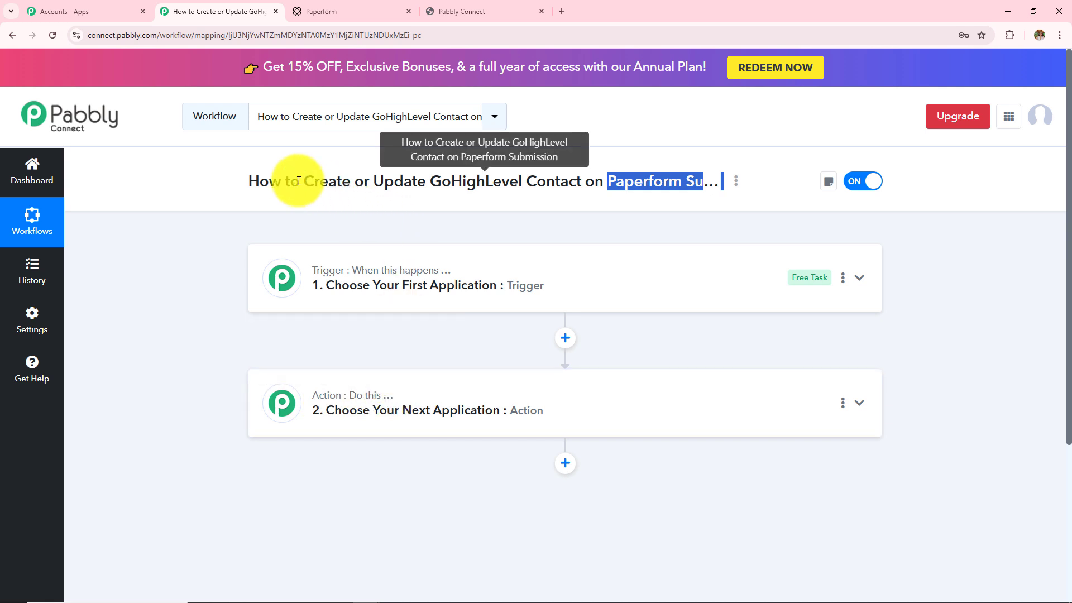
drag(302, 182, 538, 194)
click(530, 226)
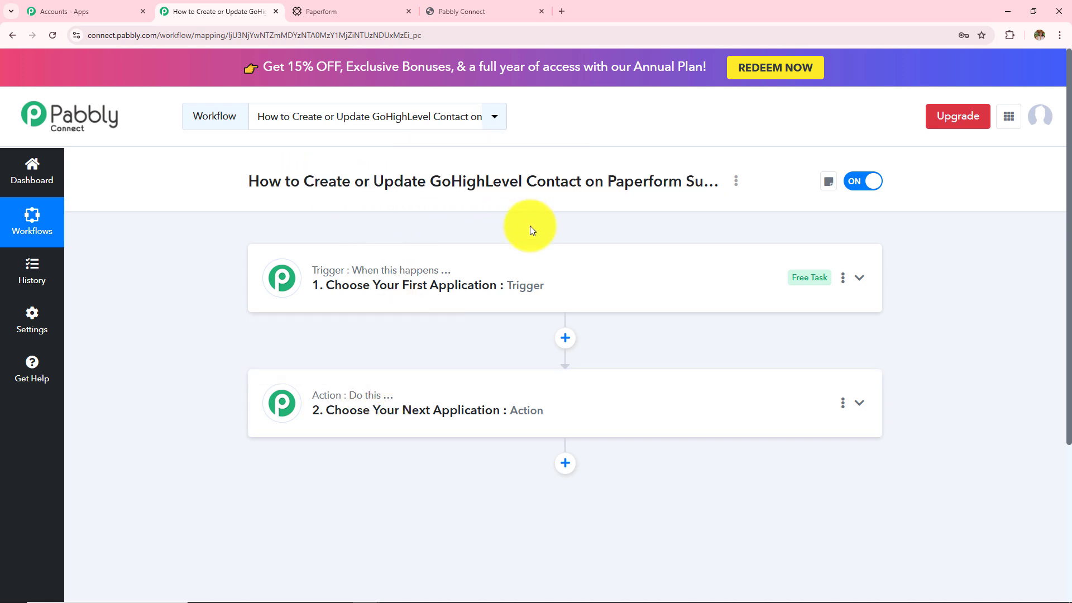
Set the trigger to Paperform's New Form Submission and highlight the webhook setup instructions
click(491, 275)
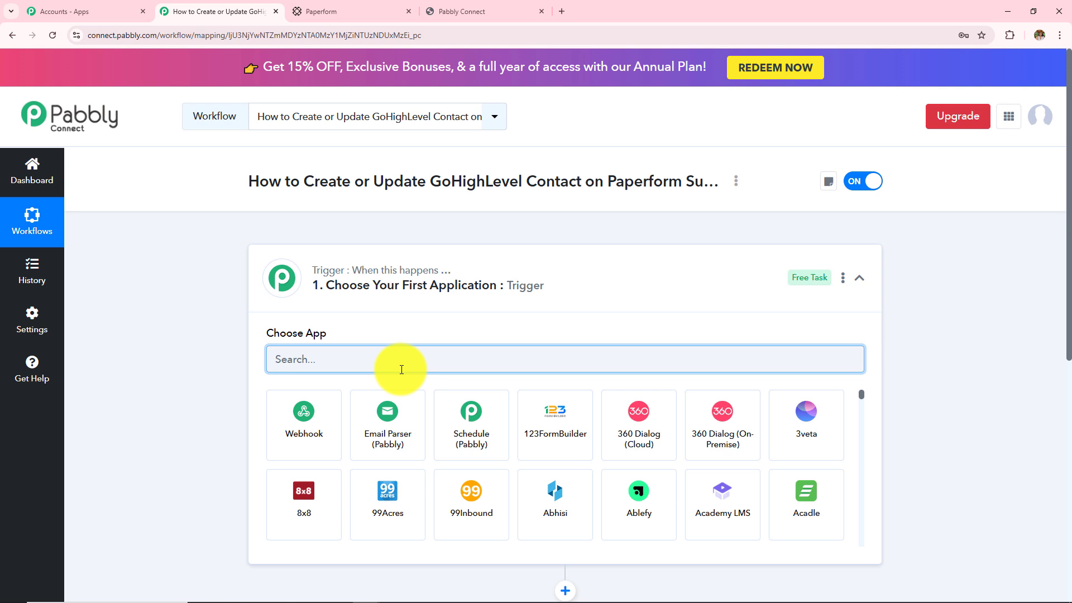
text(Paperfo)
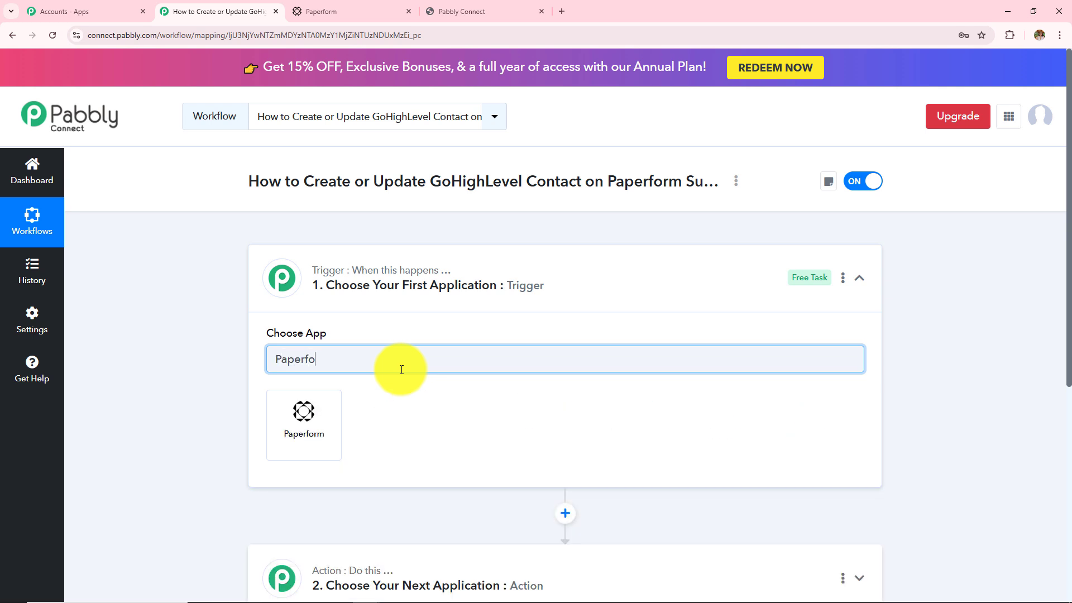
click(329, 412)
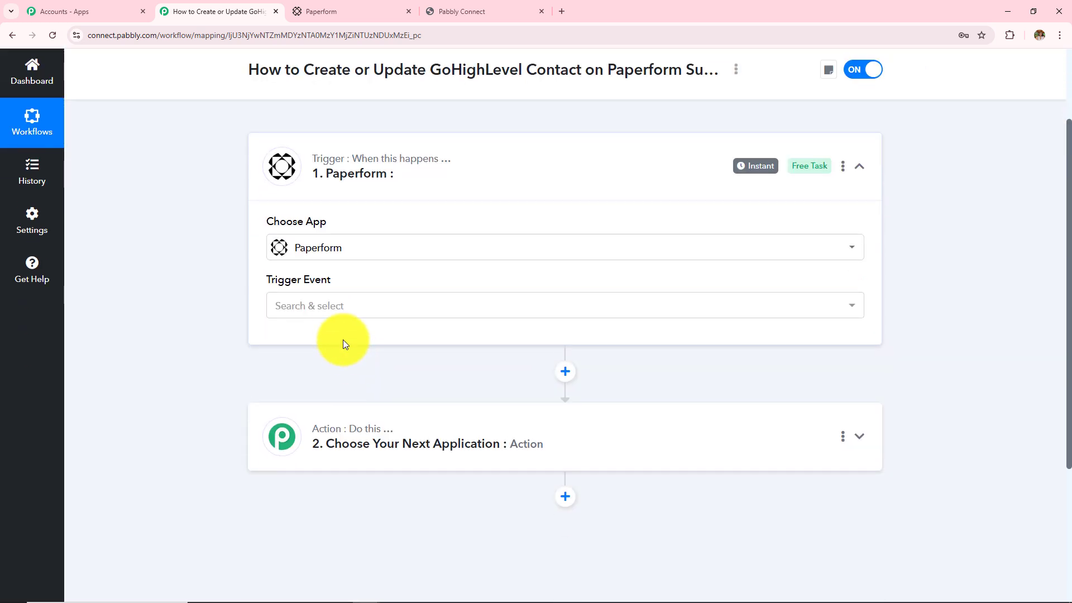
click(336, 310)
click(342, 383)
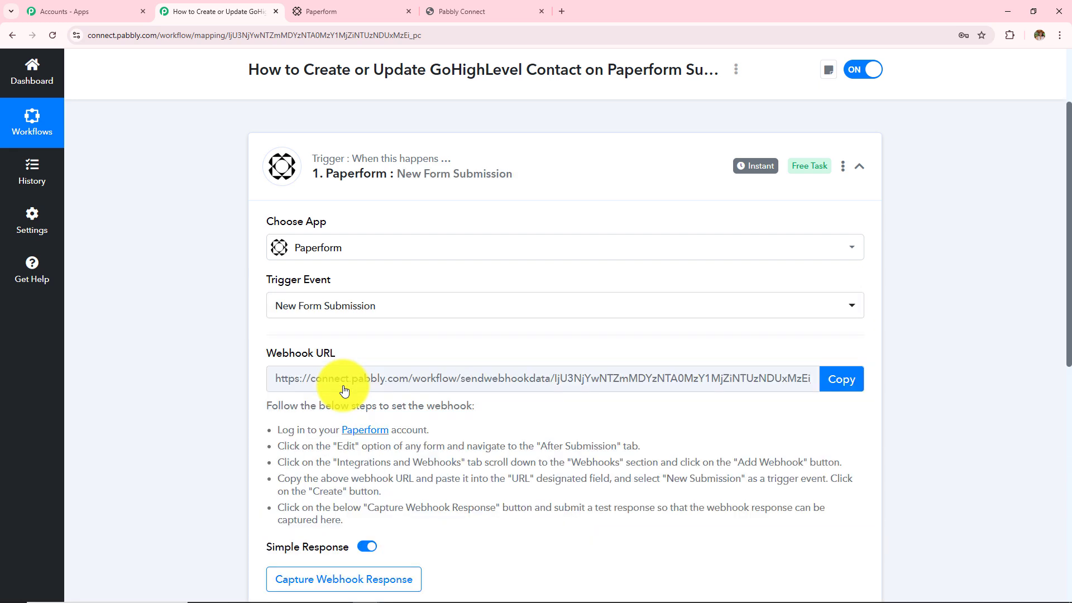
scroll(344, 390, down, 2)
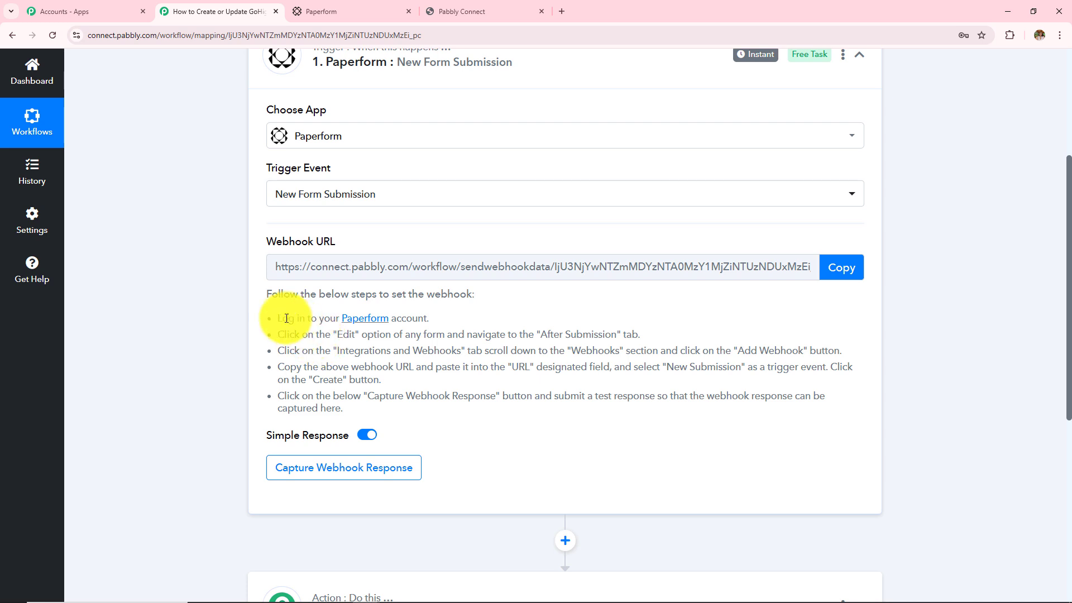
drag(268, 319, 369, 406)
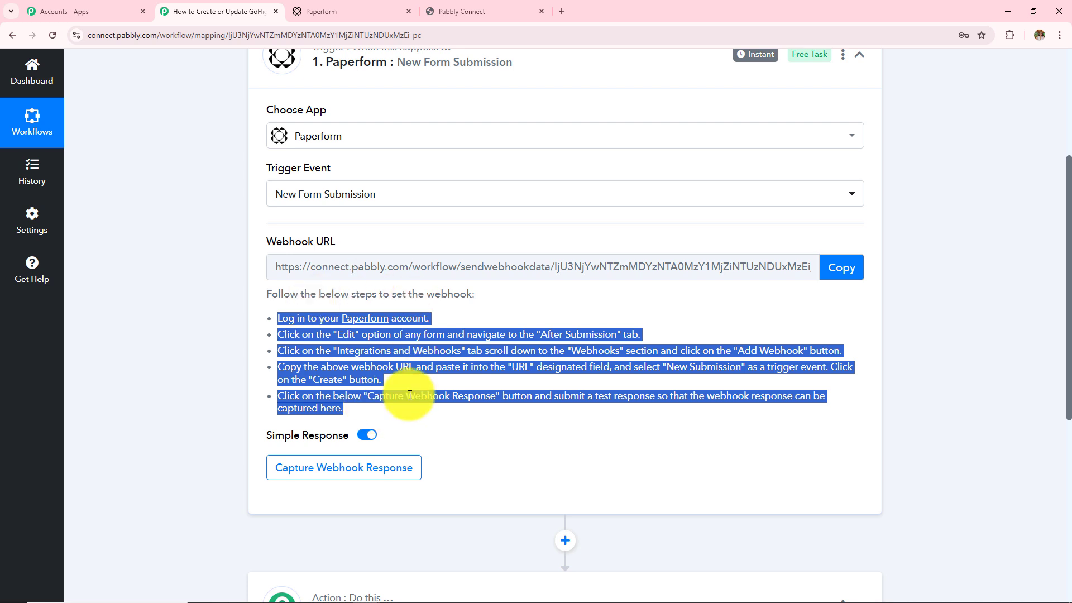
In Paperform, open the Contact Form's Integrations & Webhooks settings and start a new webhook
click(335, 11)
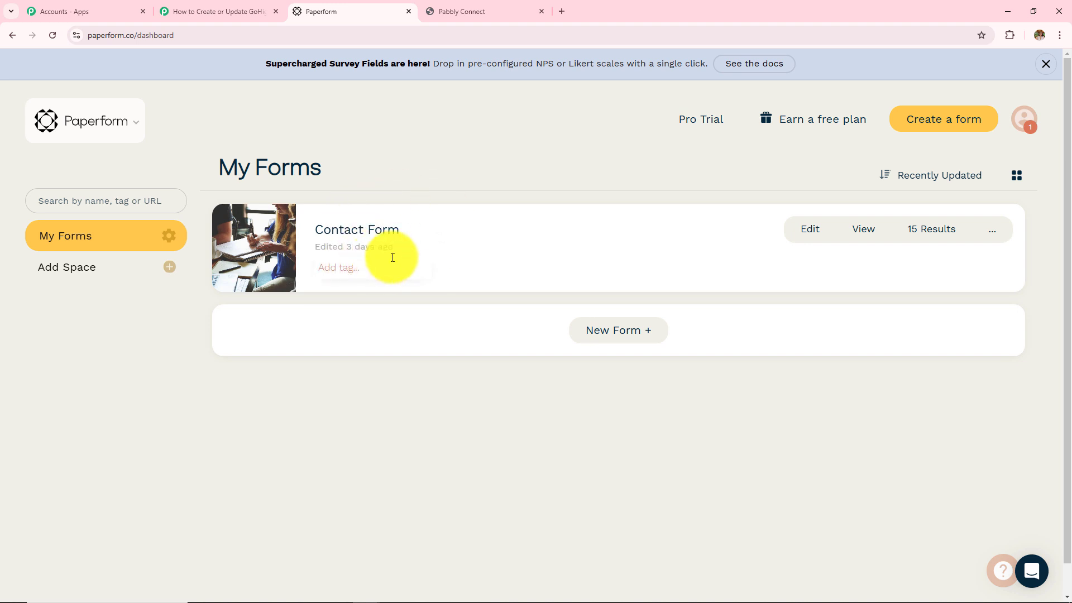
click(810, 233)
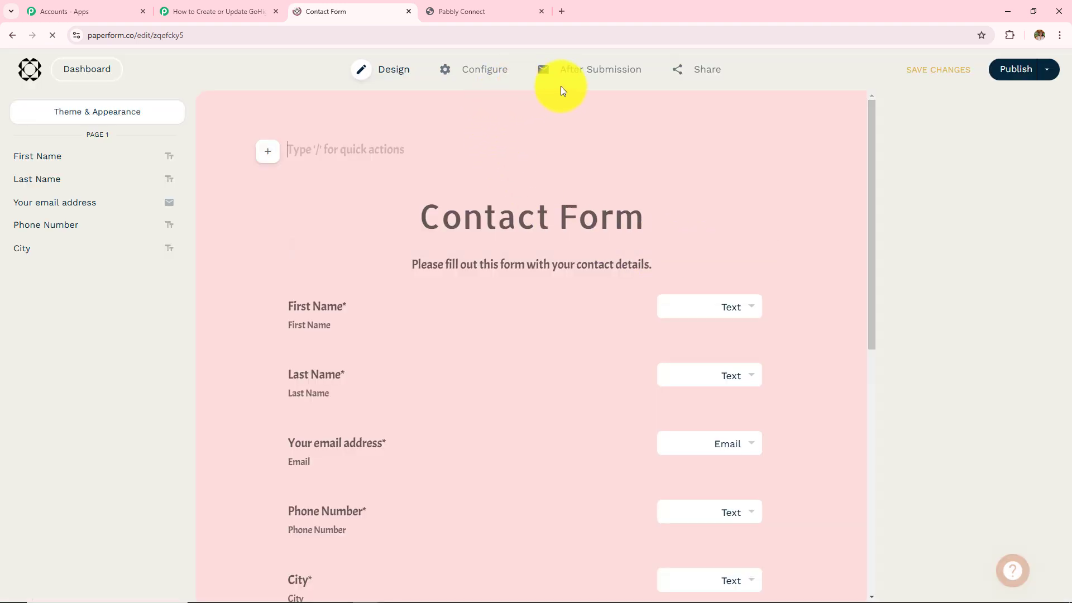
click(617, 68)
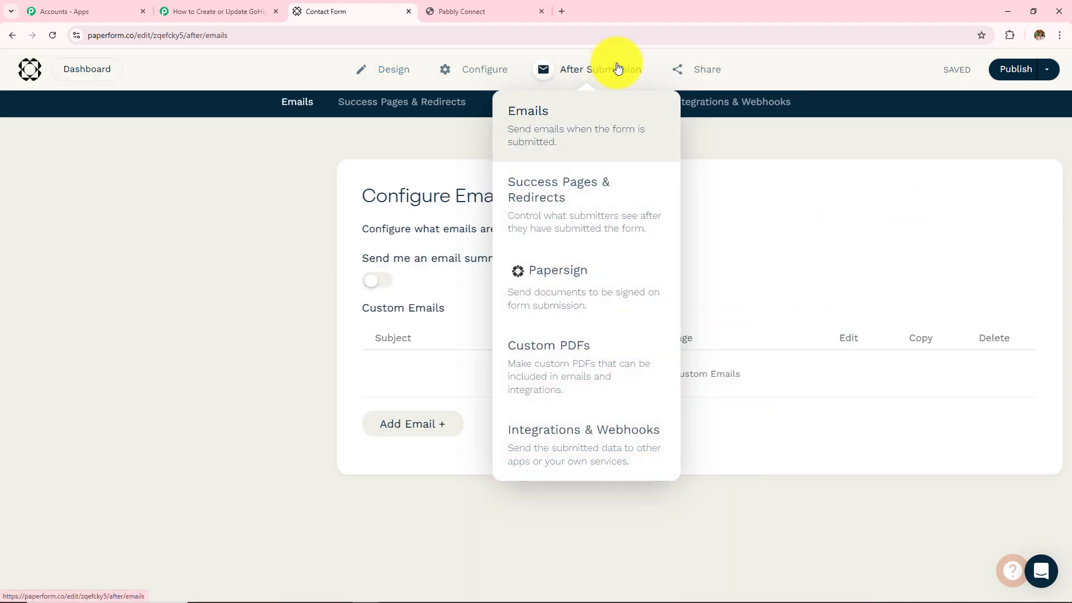
click(594, 453)
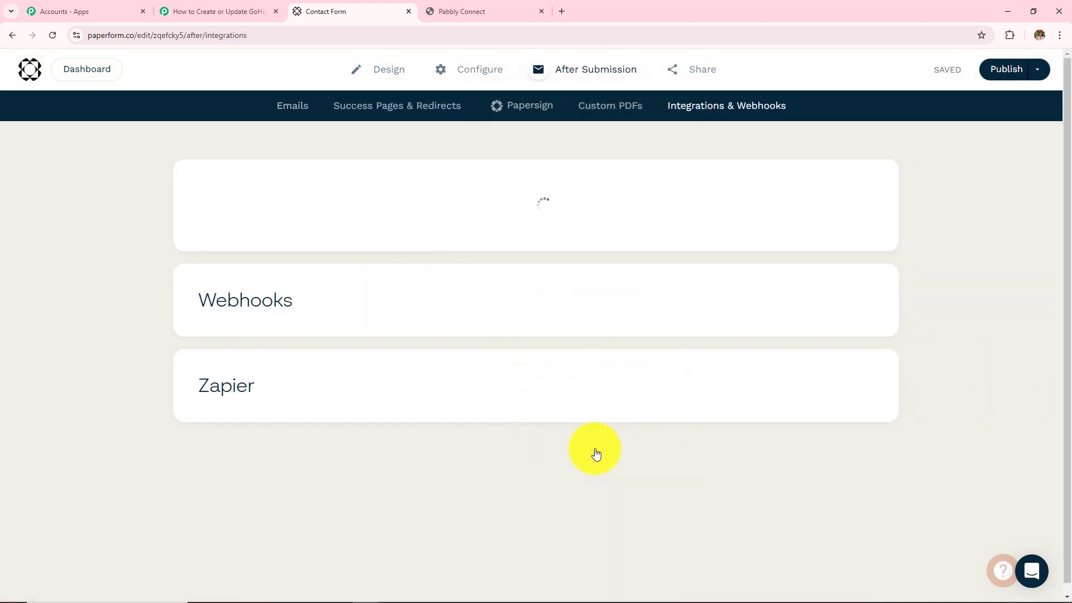
scroll(447, 405, down, 7)
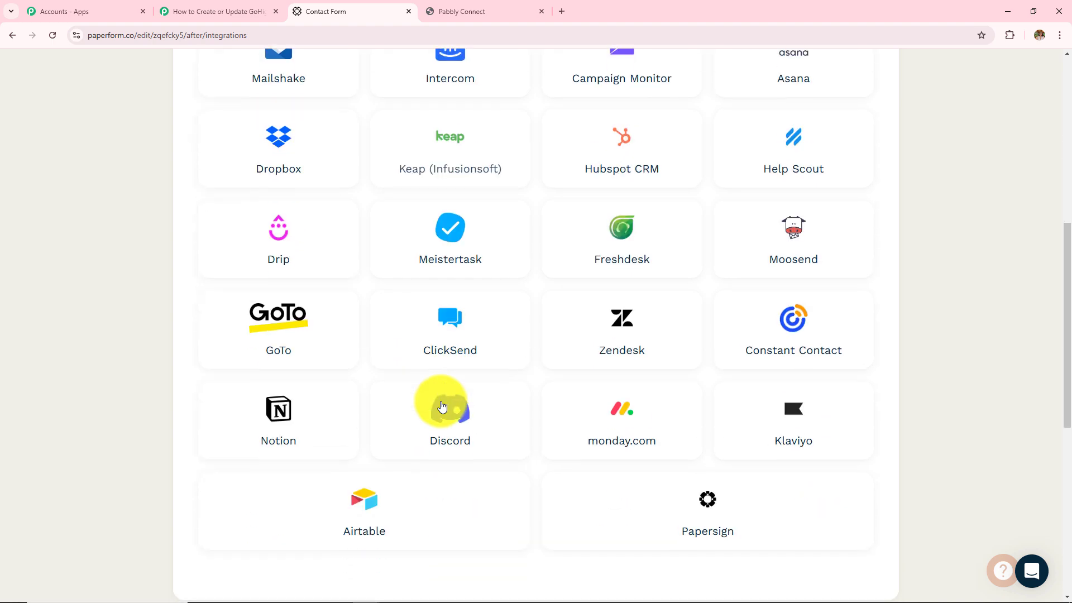
scroll(440, 404, down, 6)
click(376, 338)
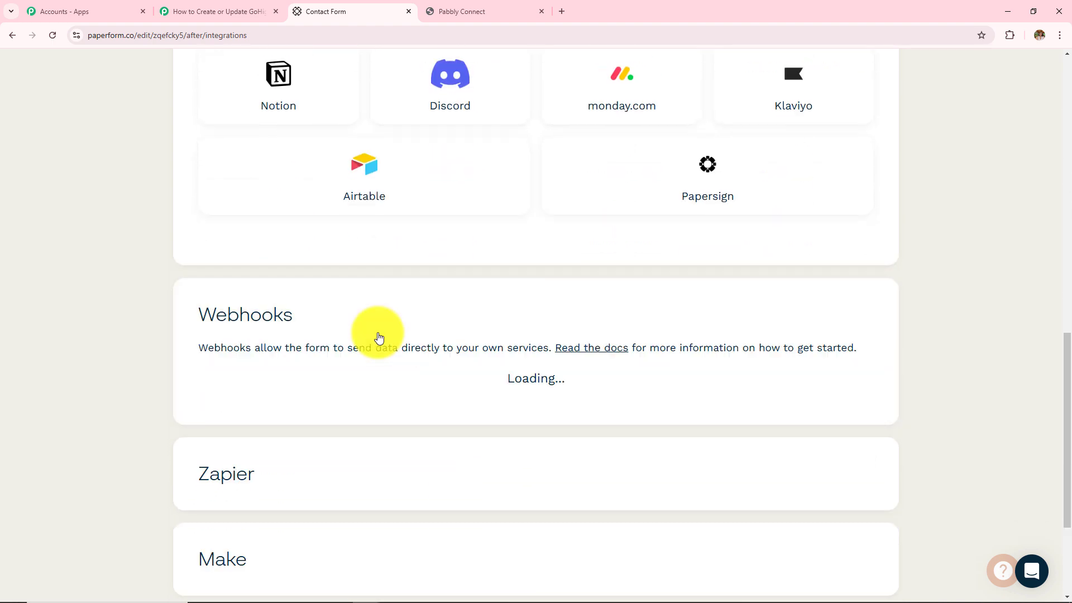
scroll(378, 335, down, 2)
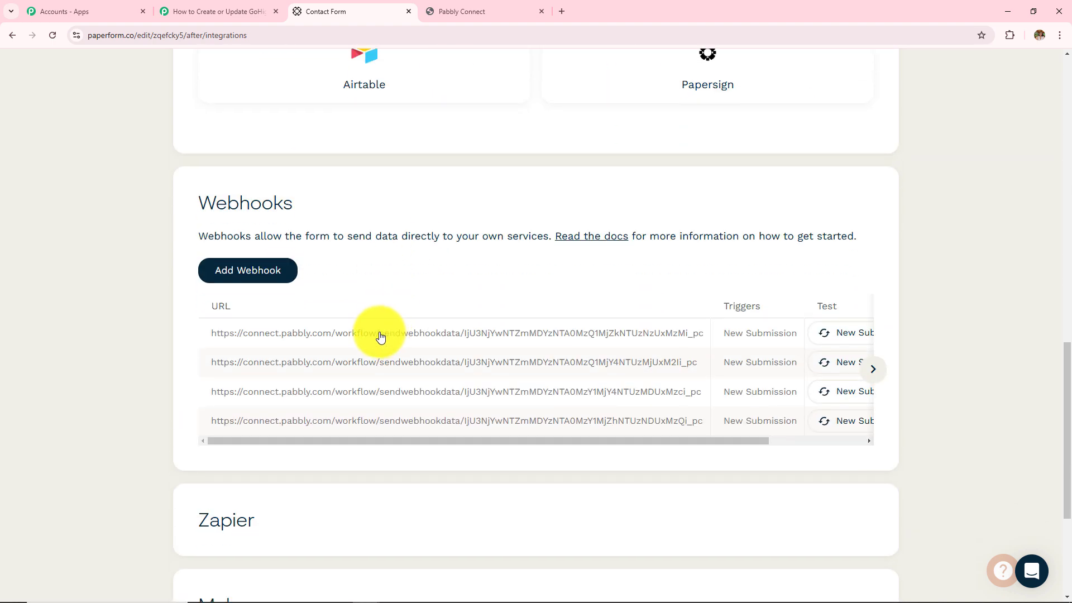
click(255, 284)
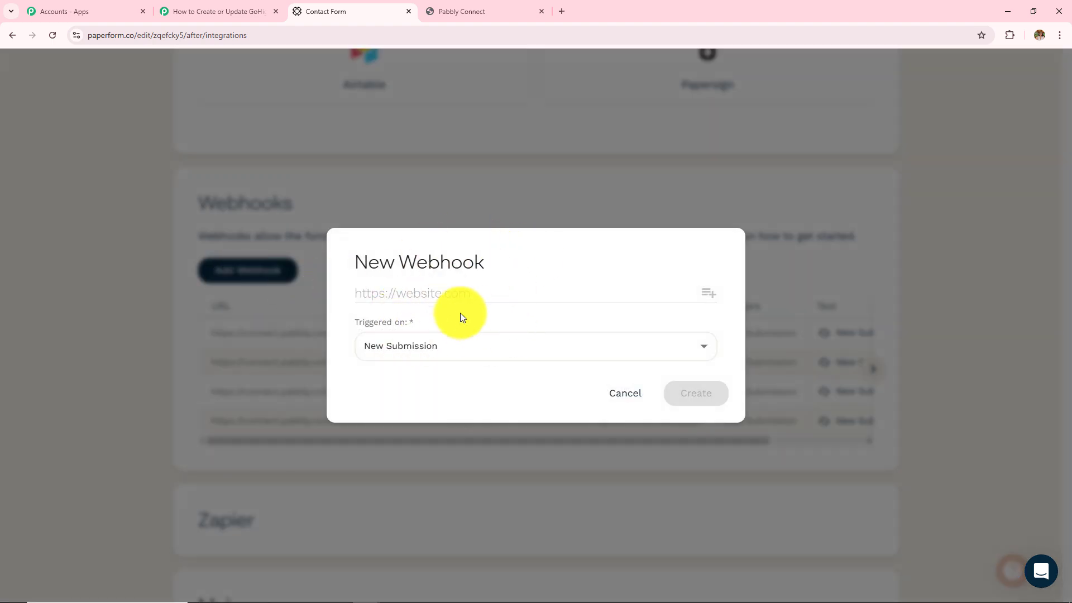
Paste the copied Pabbly webhook URL, trigger it on New Submission, and create the webhook
click(239, 10)
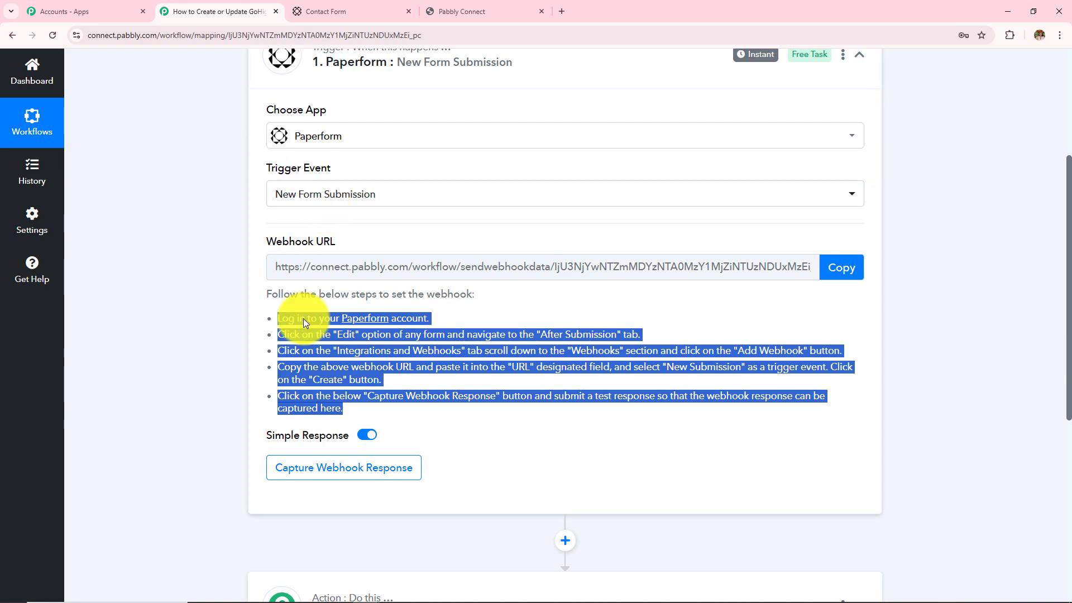
click(844, 268)
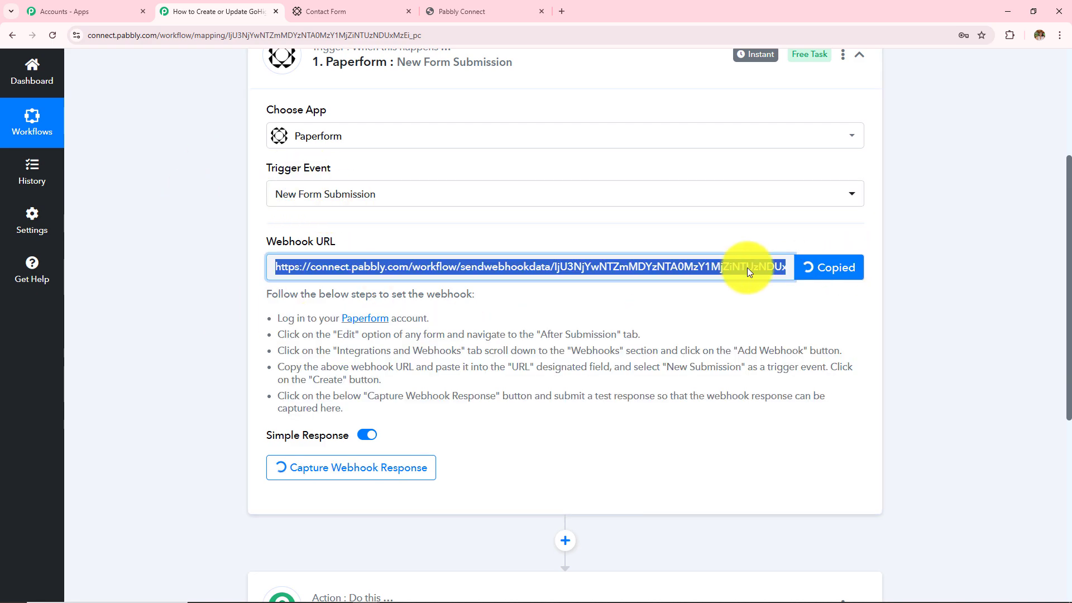
click(387, 5)
click(486, 296)
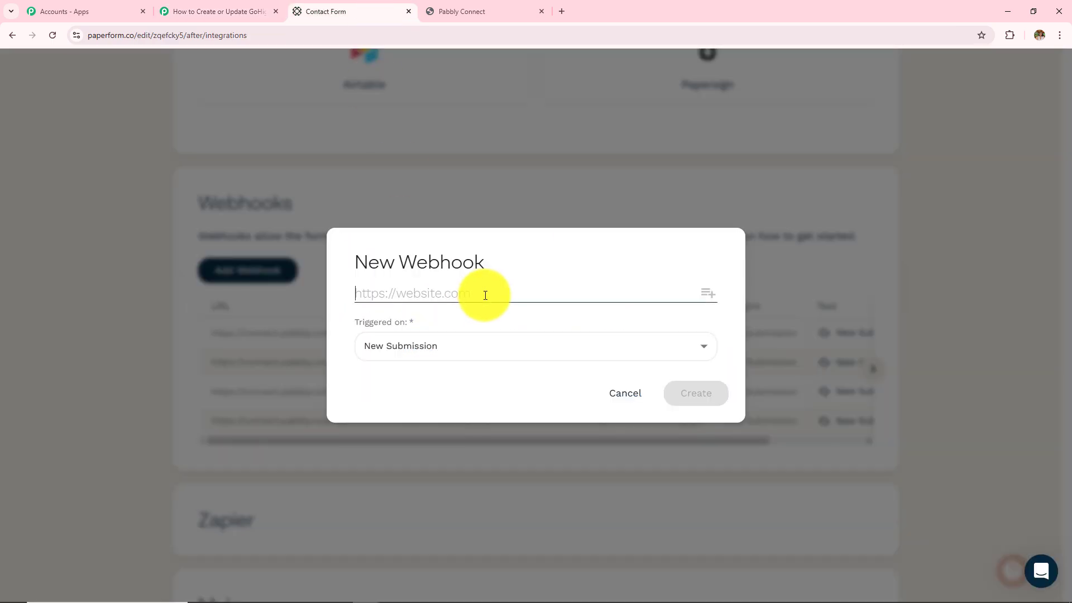
key(ctrl+v)
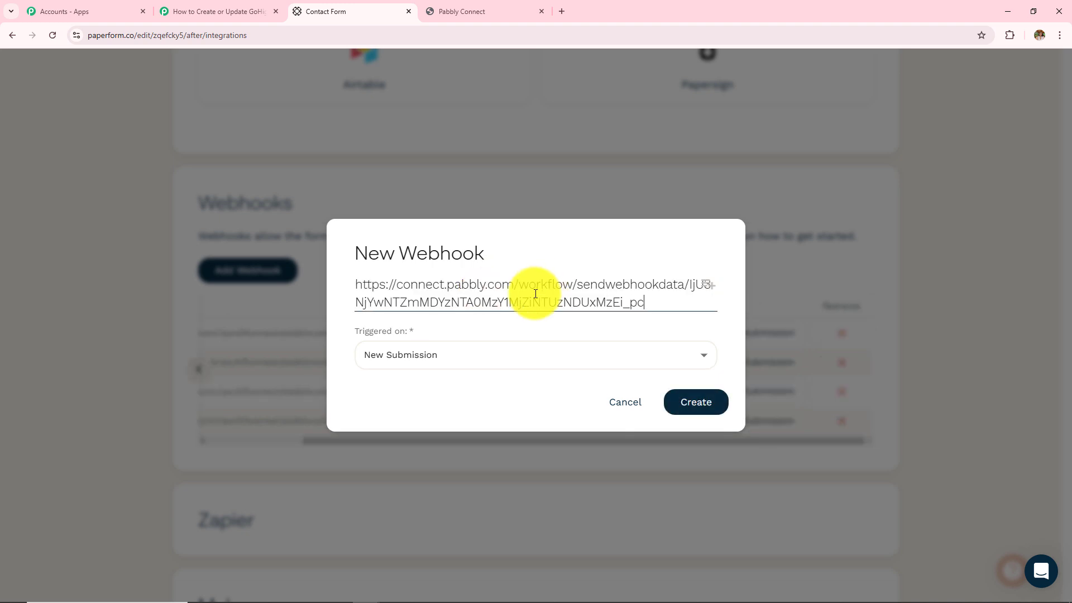
click(407, 357)
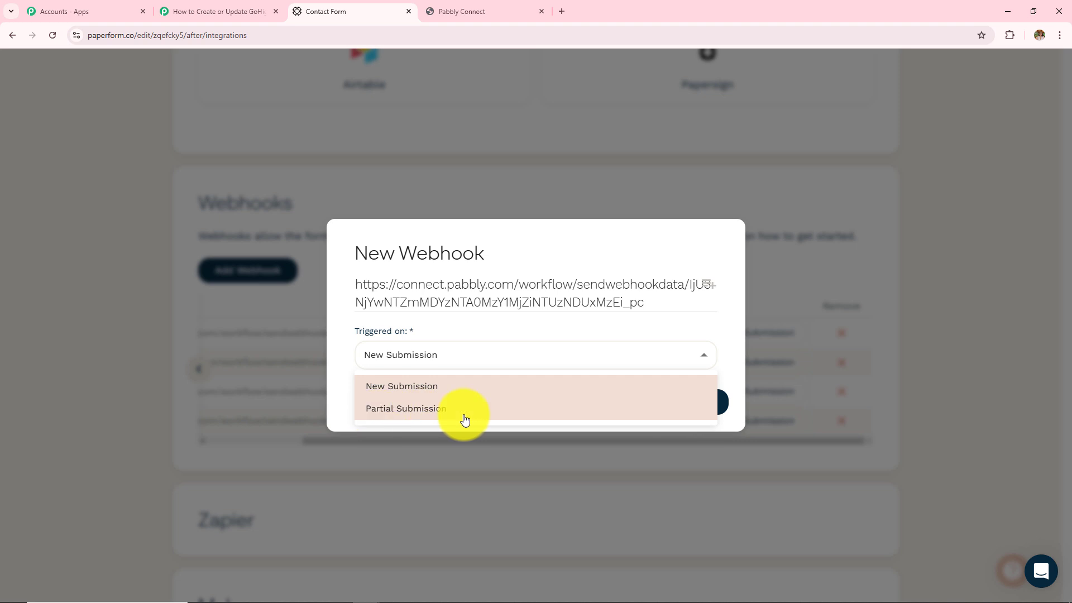
click(423, 391)
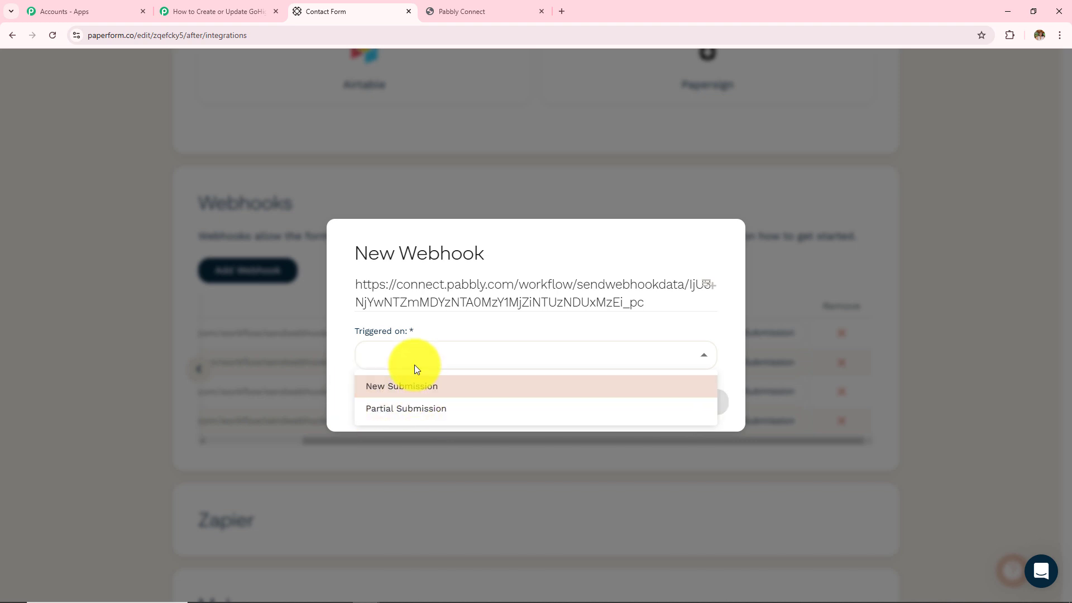
click(419, 389)
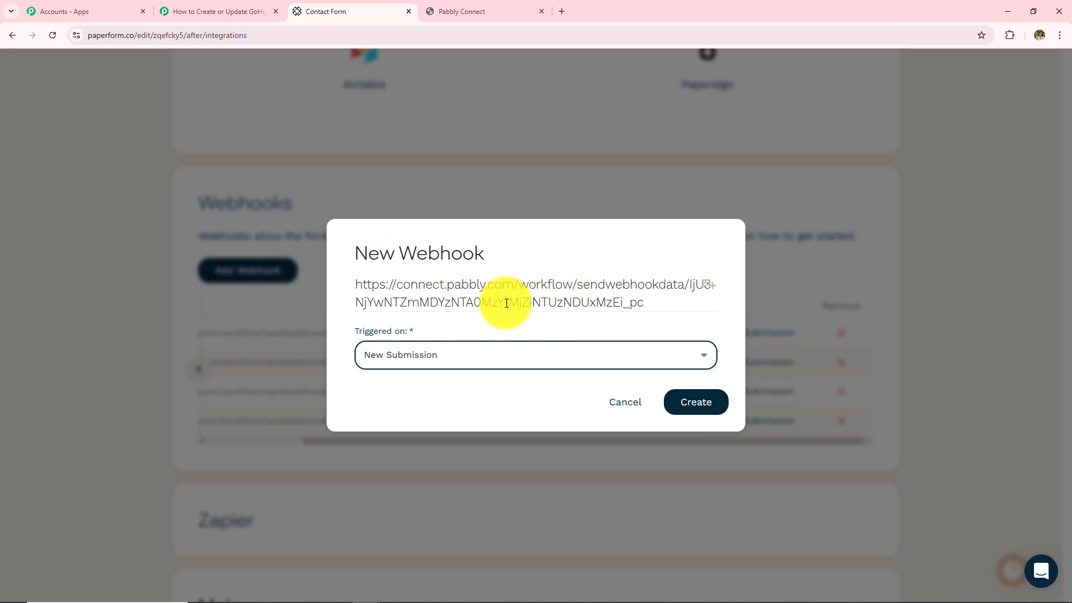
click(696, 403)
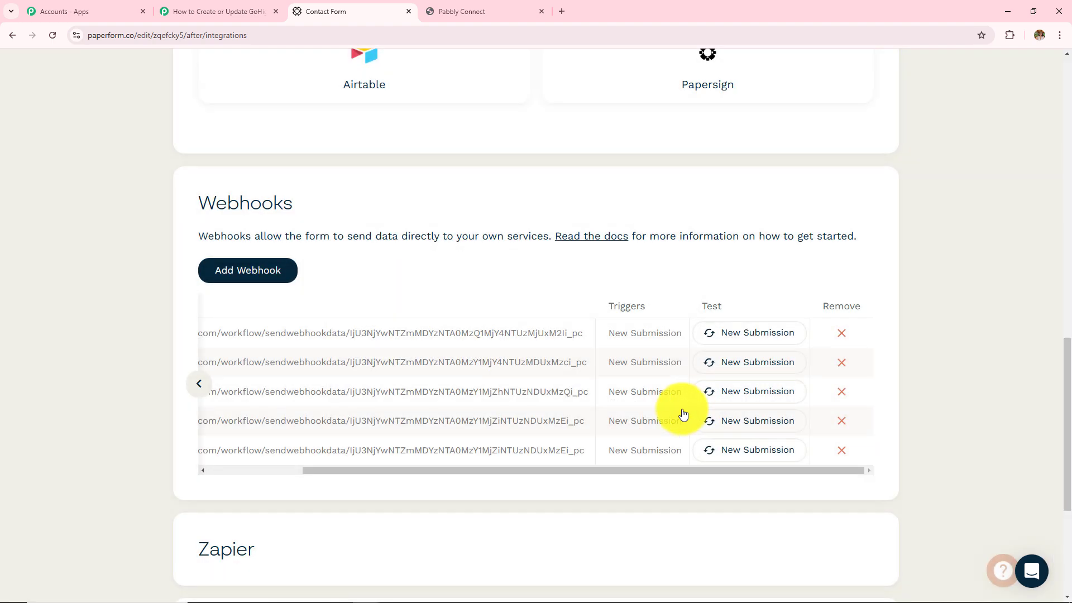
click(249, 11)
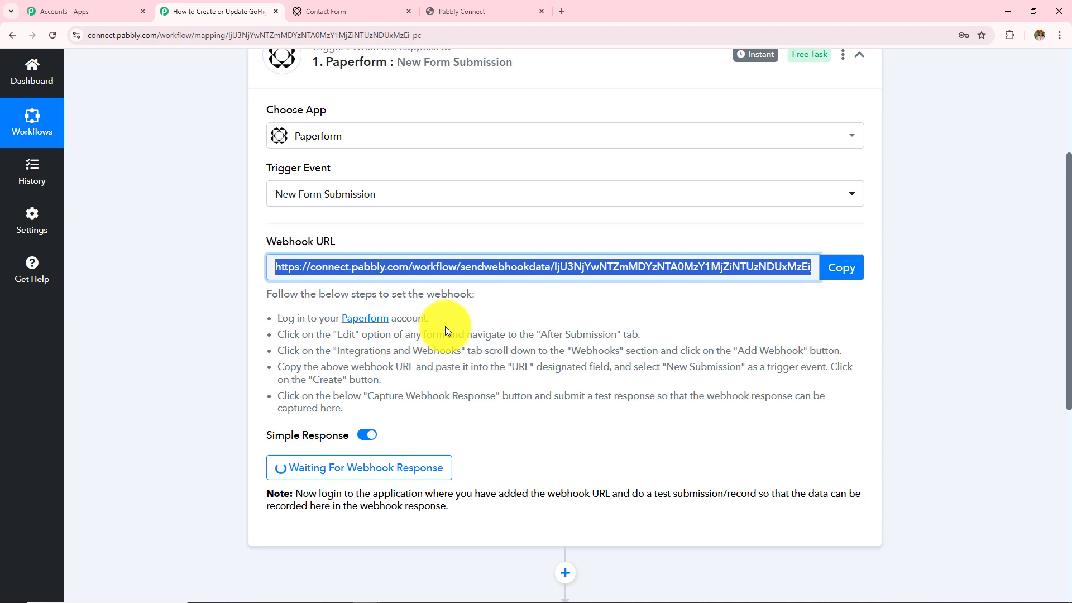
Read the Waiting For Webhook Response note, then return to Paperform's Contact Form settings
scroll(444, 326, down, 4)
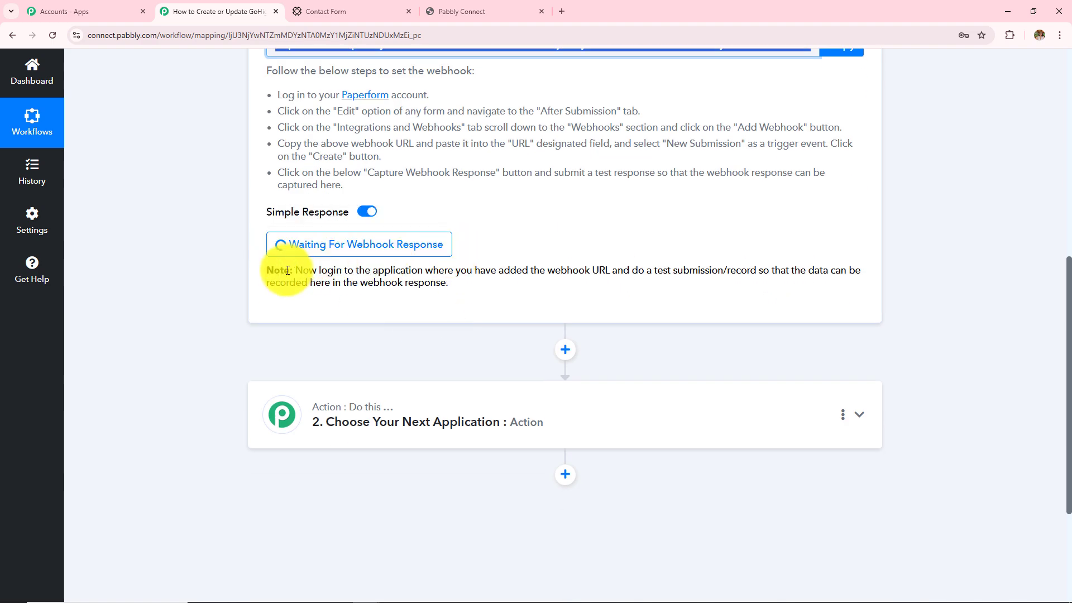
drag(283, 271, 494, 317)
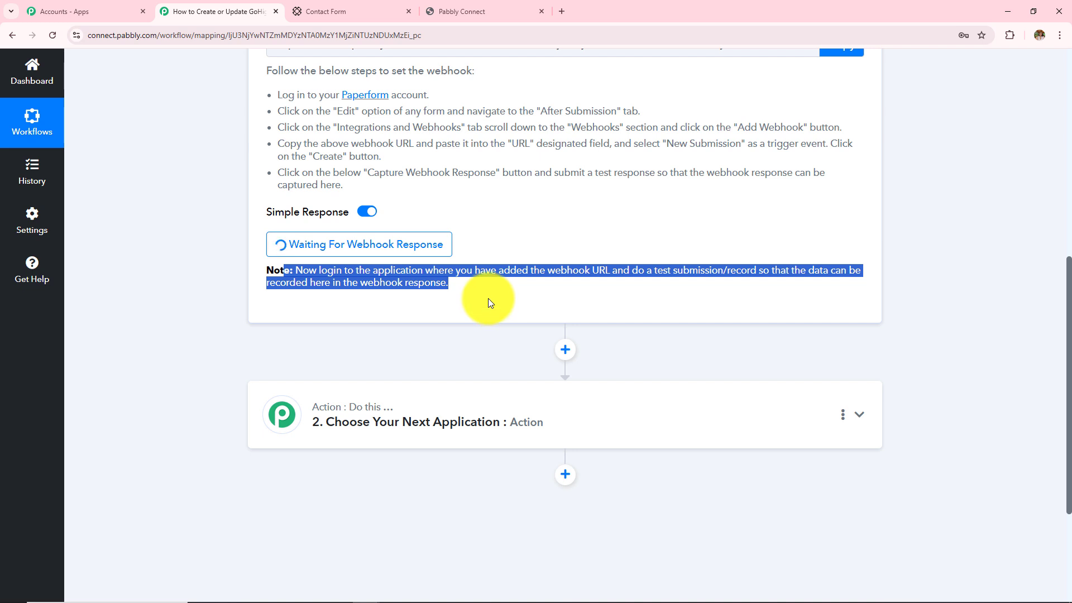
click(488, 300)
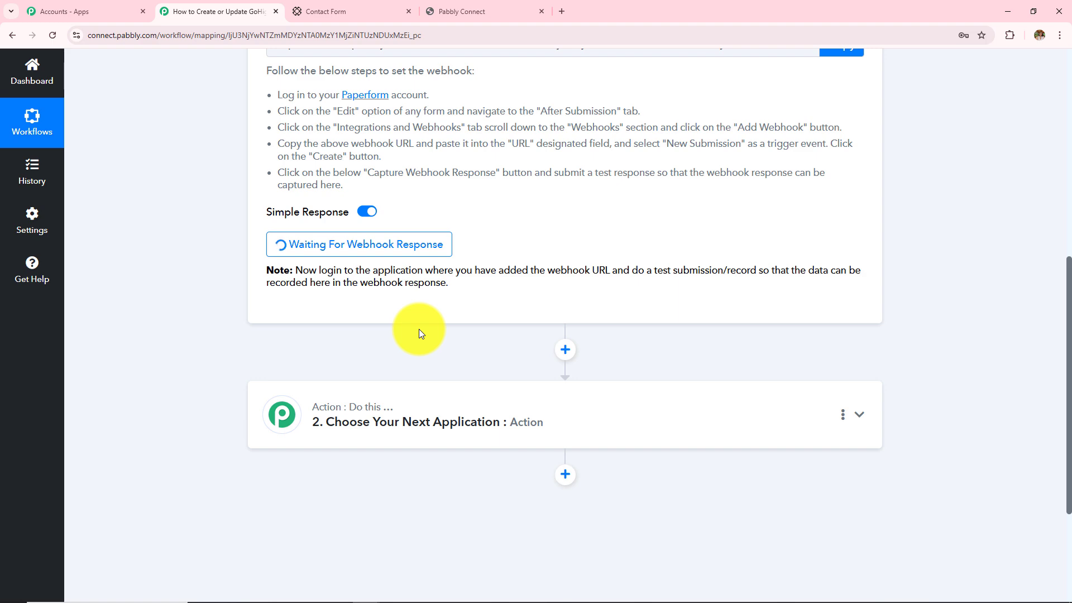
click(369, 11)
scroll(533, 228, up, 5)
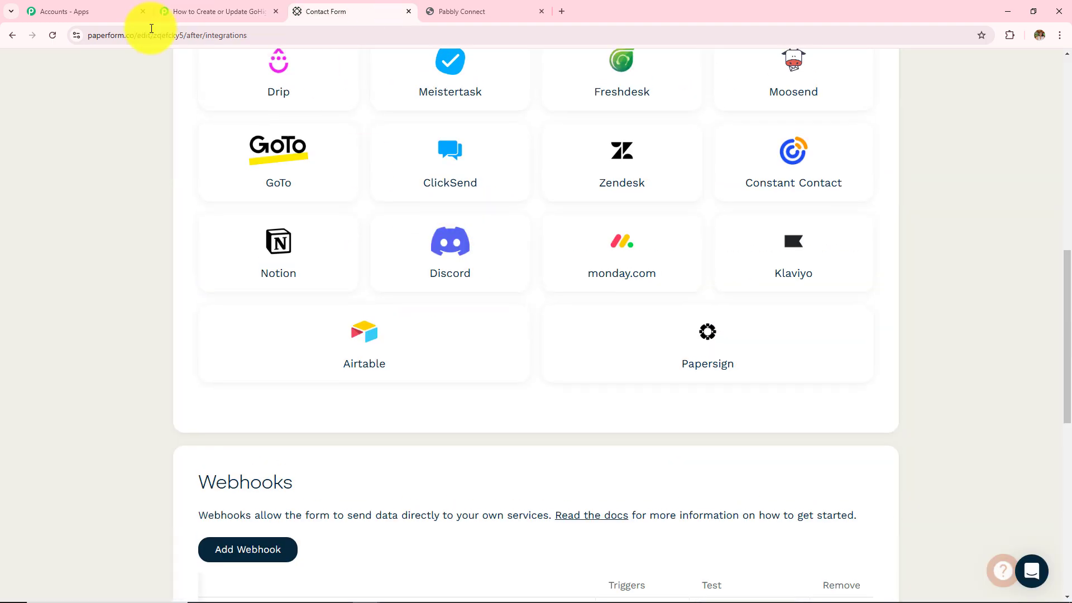
Launch the live Contact Form from its sharing page in a new tab and switch to it
click(13, 36)
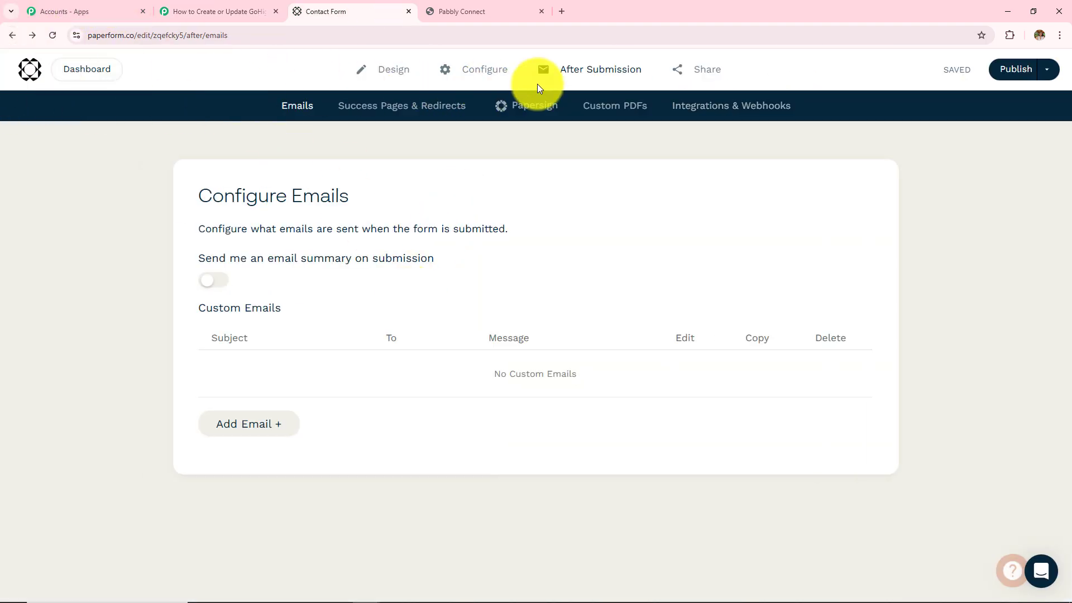
click(711, 80)
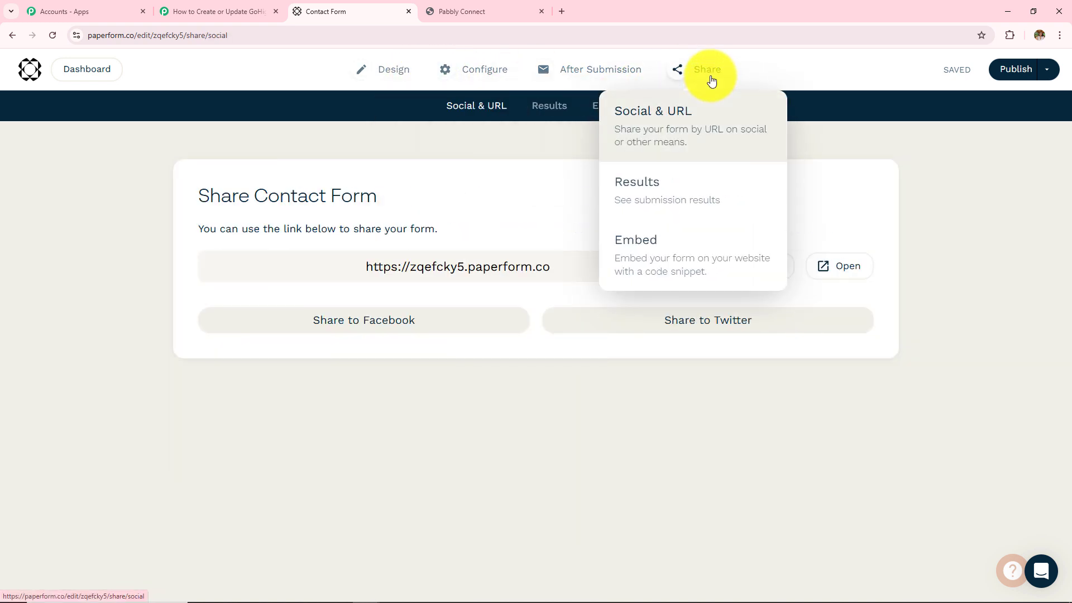
click(842, 273)
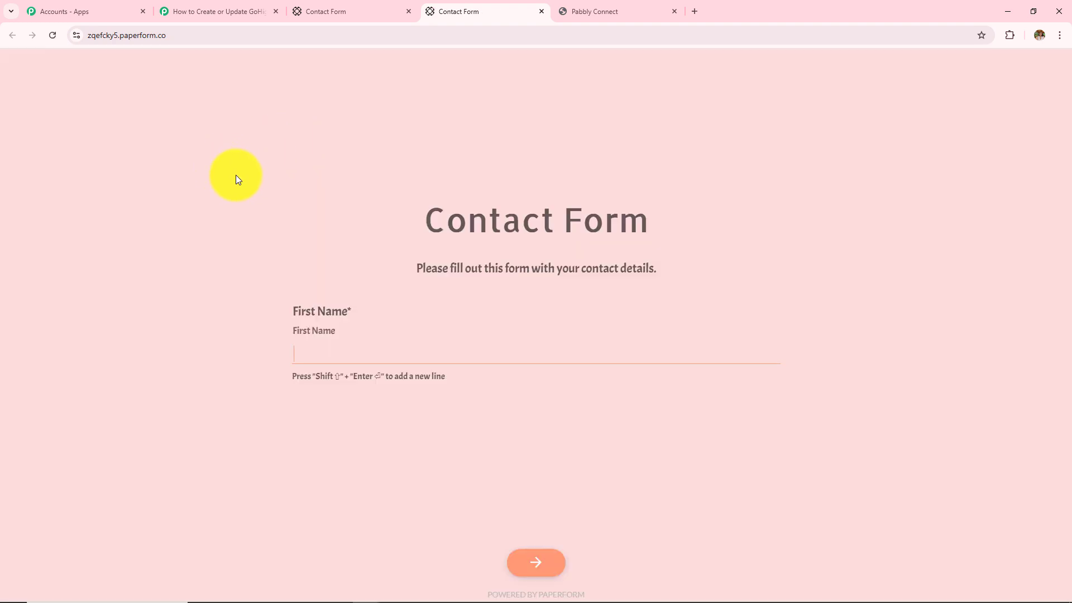
click(202, 10)
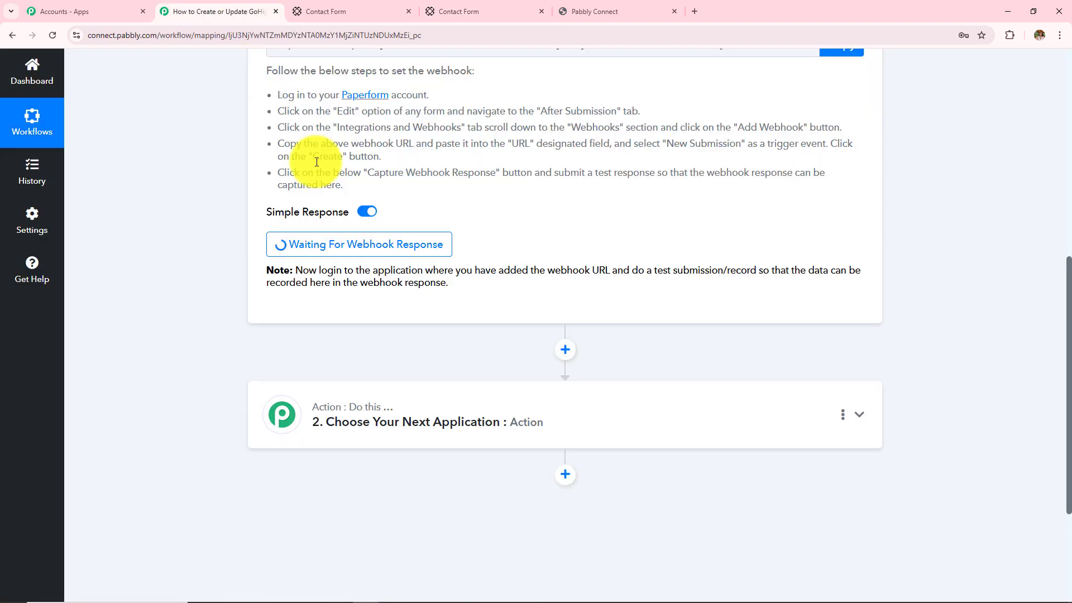
scroll(417, 303, up, 6)
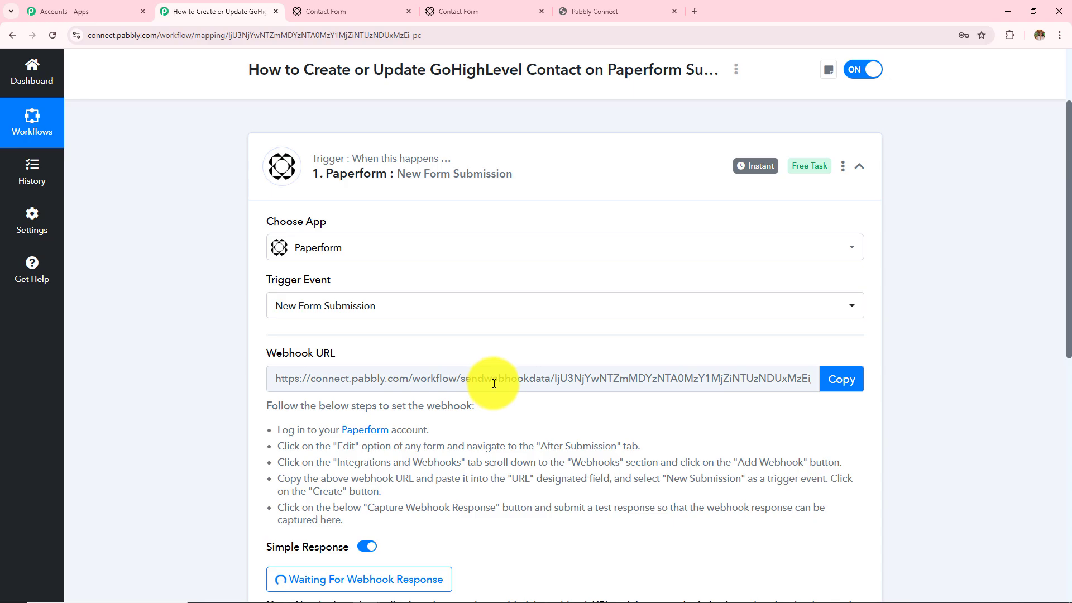
click(487, 10)
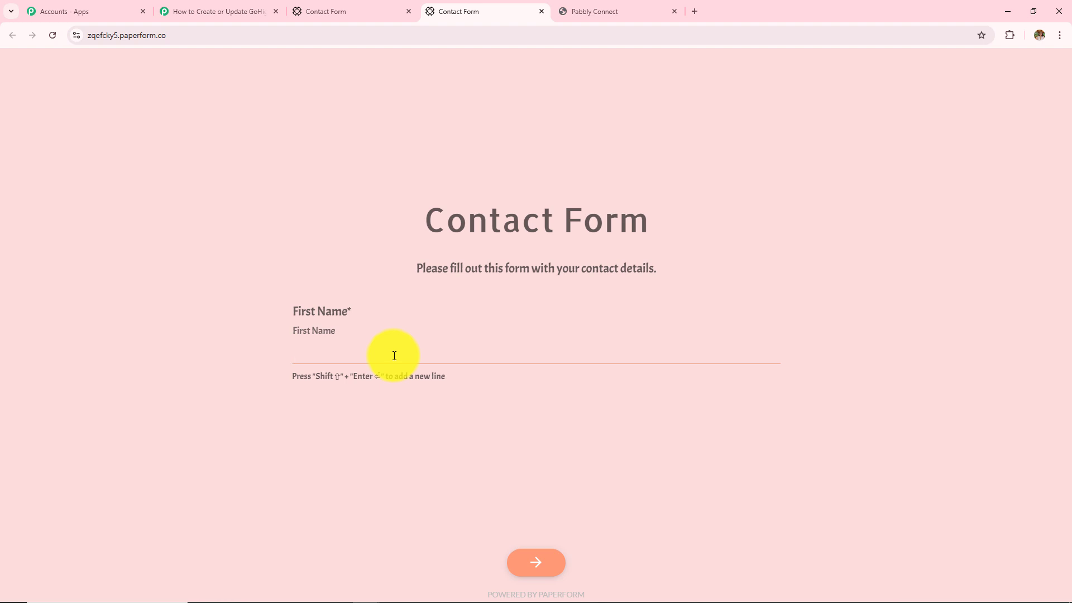
Enter a test first name, last name, e-mail, phone and city Bhopal, then submit with Register
text(Admin)
key(Return)
text(User)
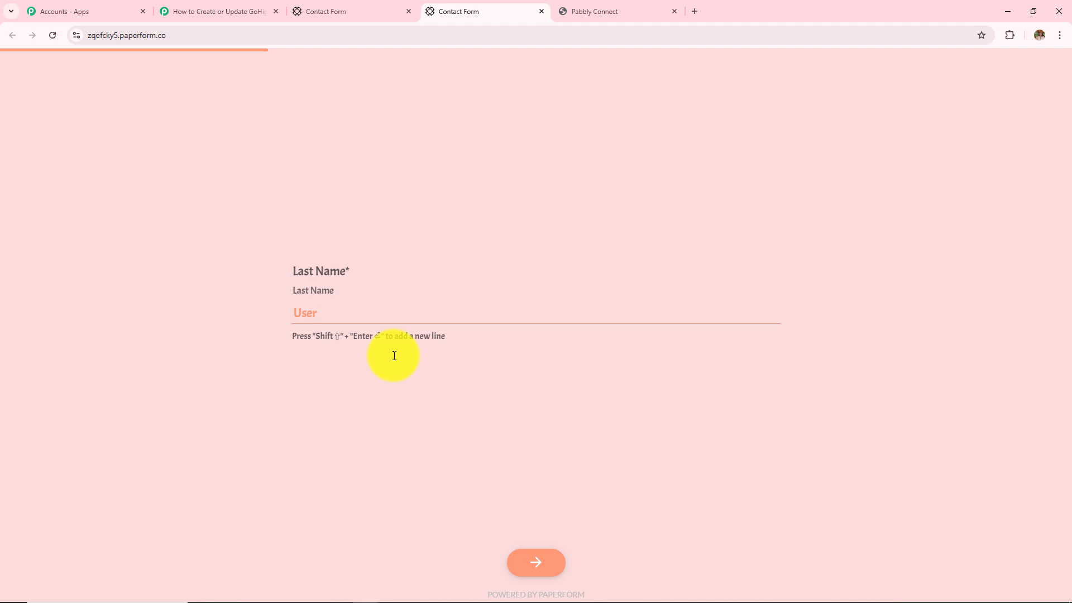
key(Return)
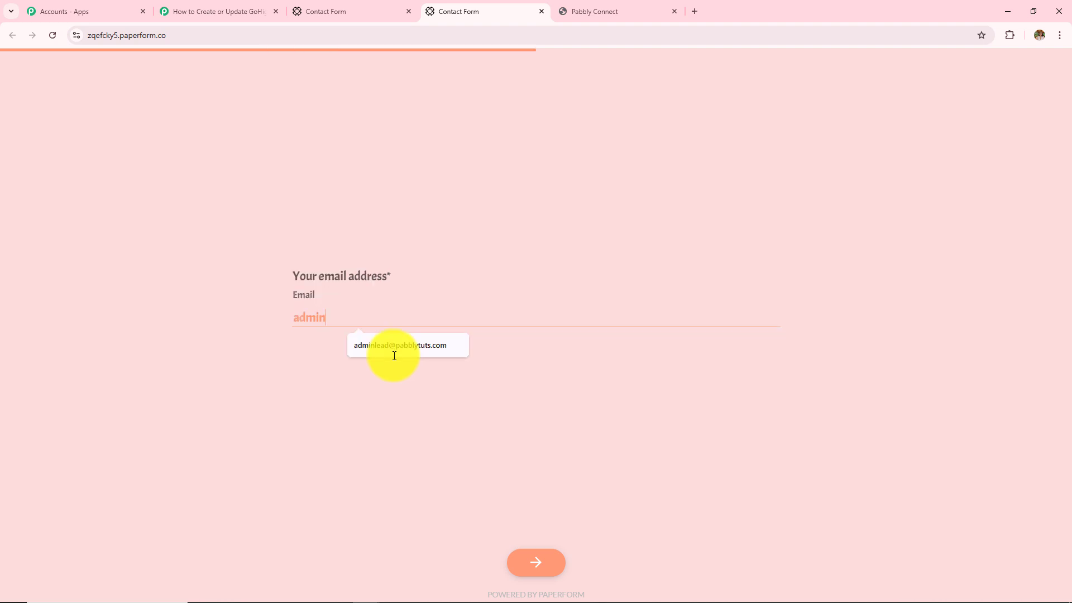
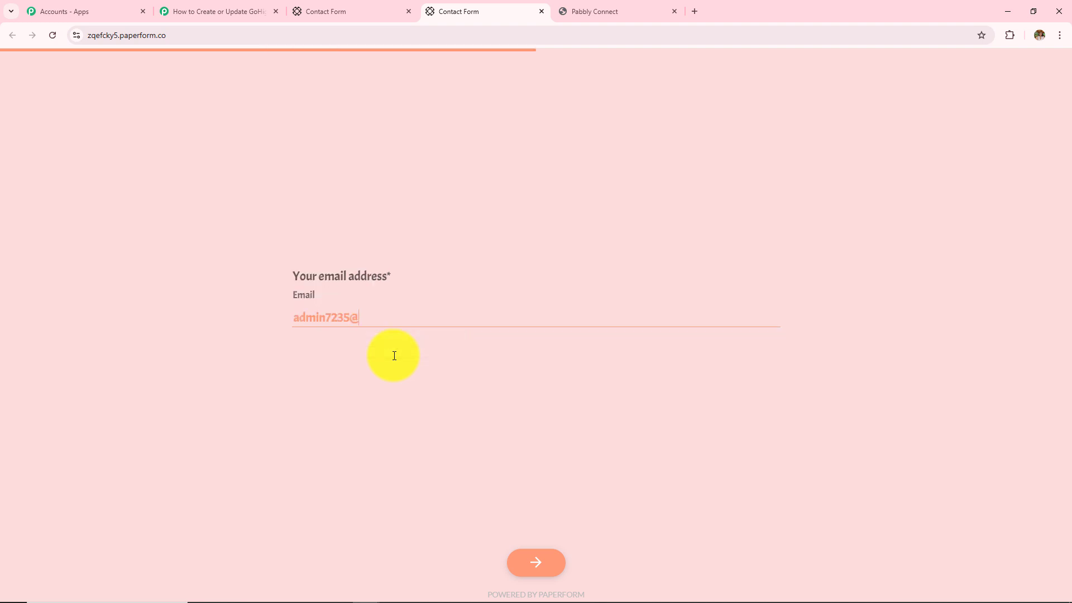
key(Return)
text(95959595)
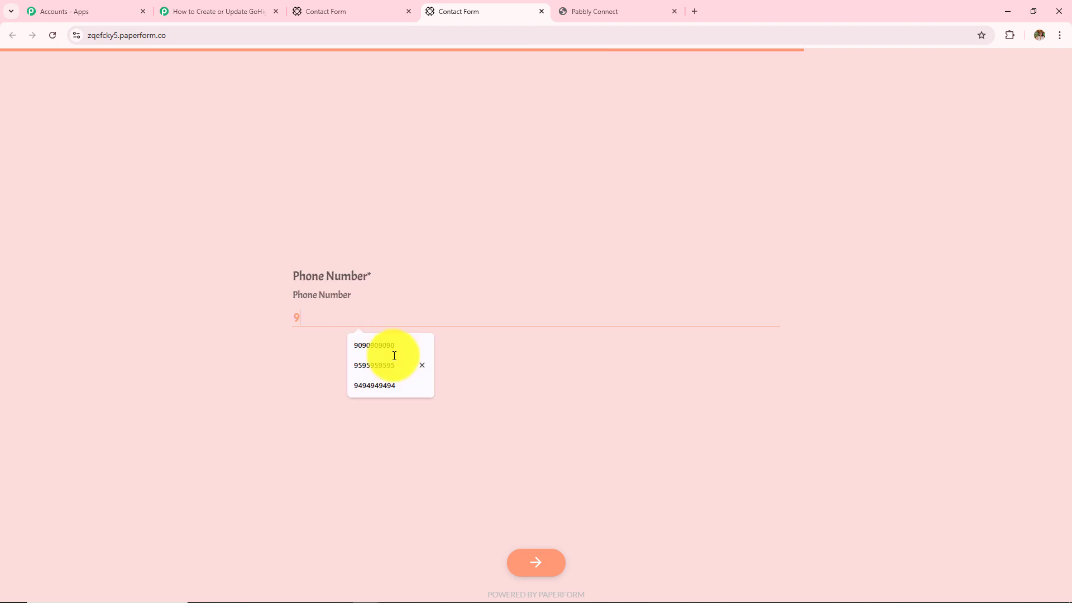
key(Return)
click(366, 313)
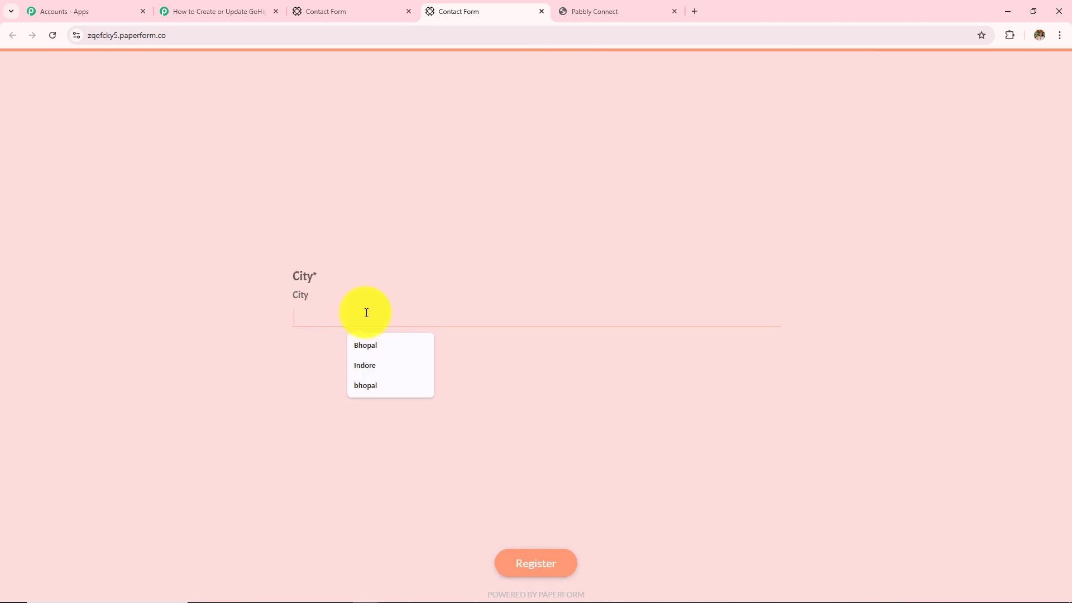
text(Bhopal)
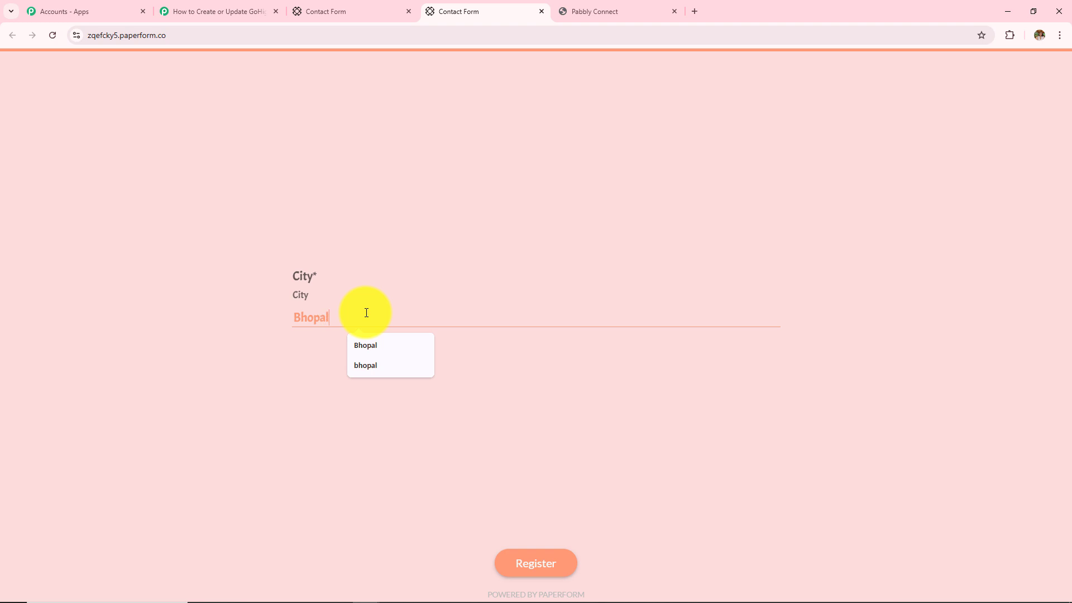
click(518, 567)
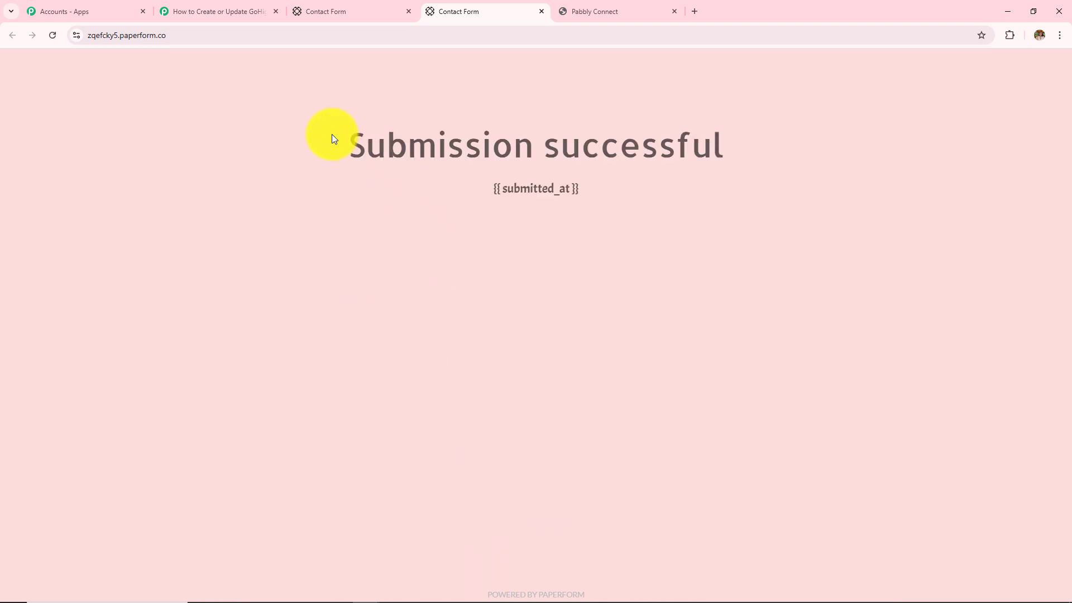
drag(363, 142, 778, 145)
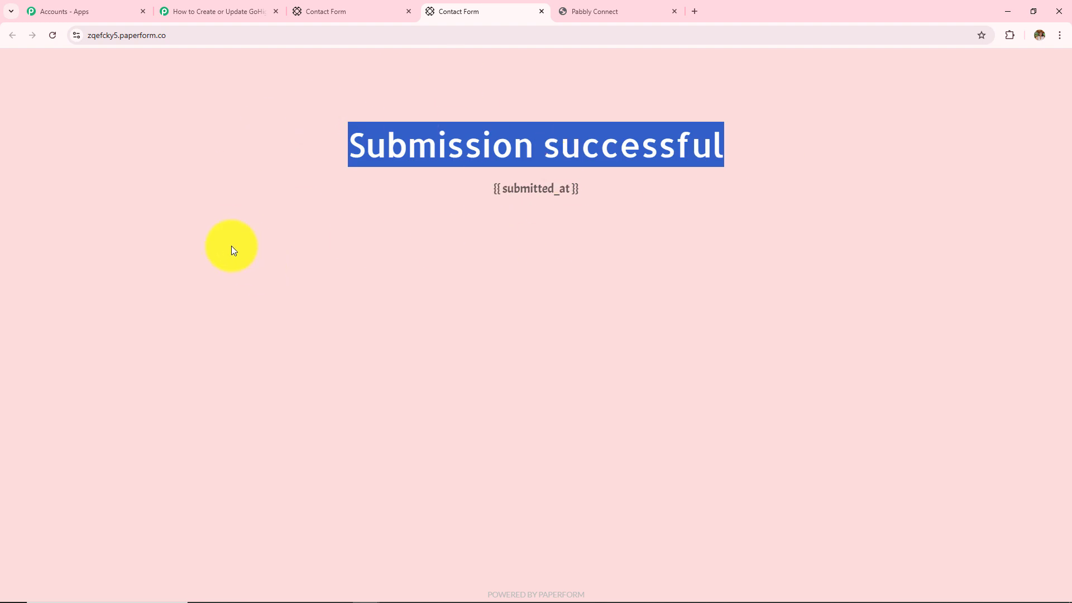
Check Response A in the Pabbly trigger for the captured first and last name values
click(222, 10)
scroll(239, 438, down, 4)
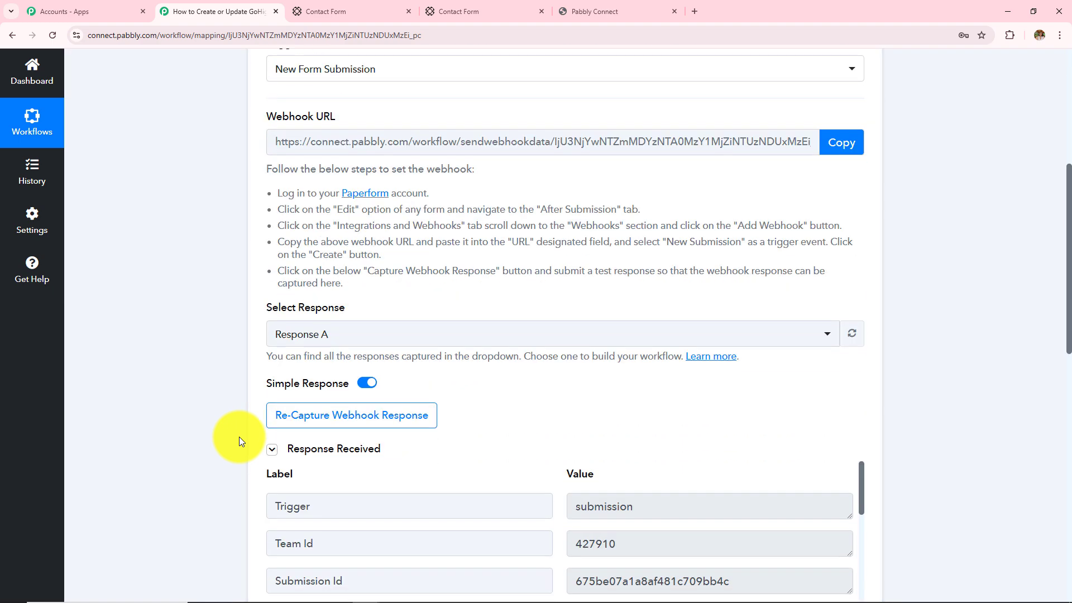
scroll(239, 437, down, 5)
scroll(731, 363, down, 4)
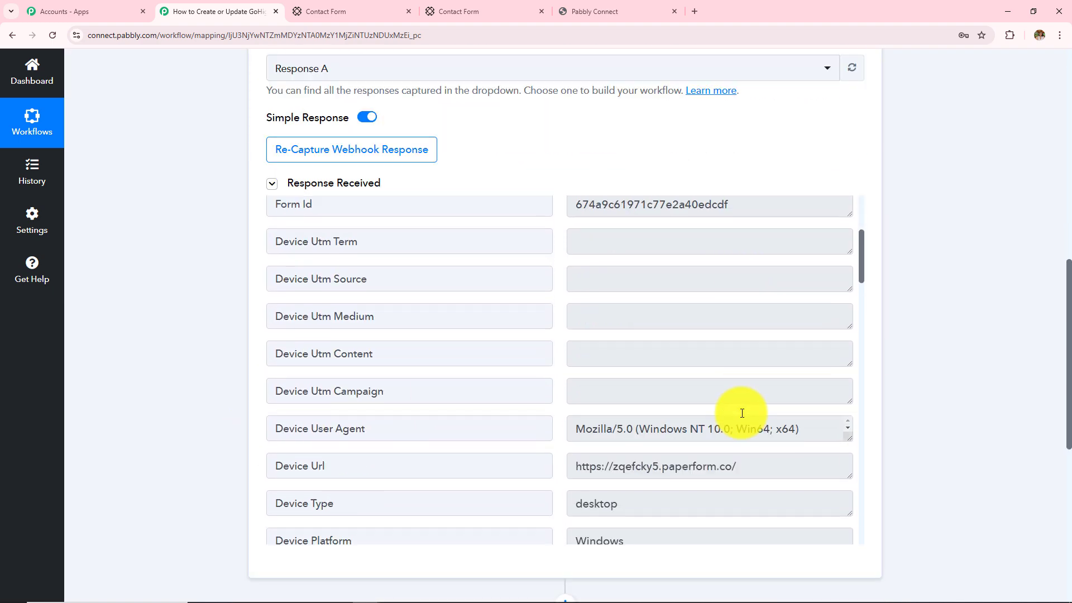
scroll(743, 413, down, 15)
drag(630, 374, 534, 369)
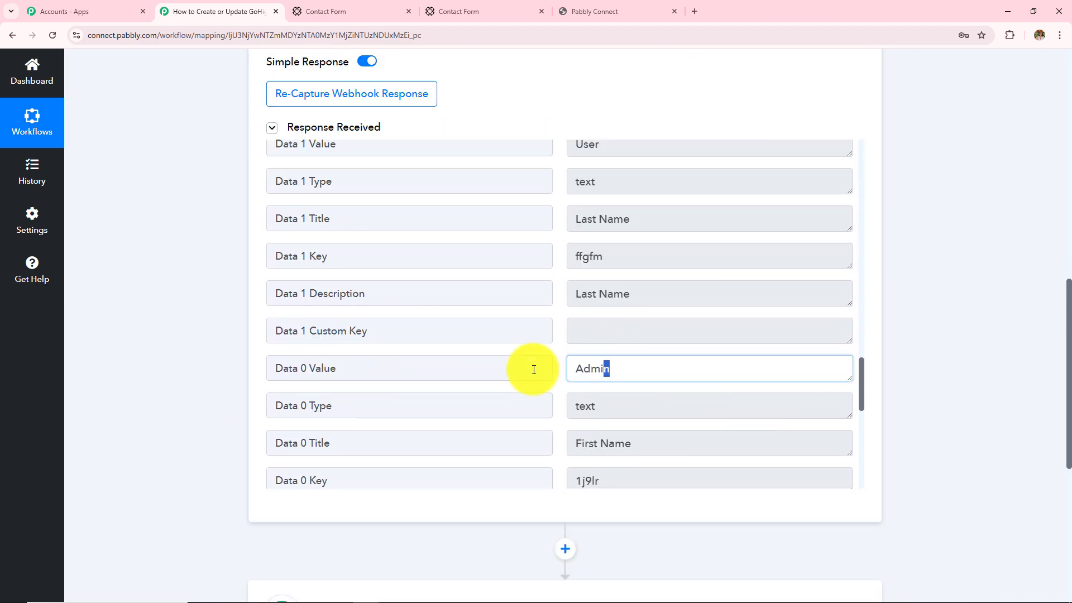
scroll(642, 326, up, 2)
double_click(615, 262)
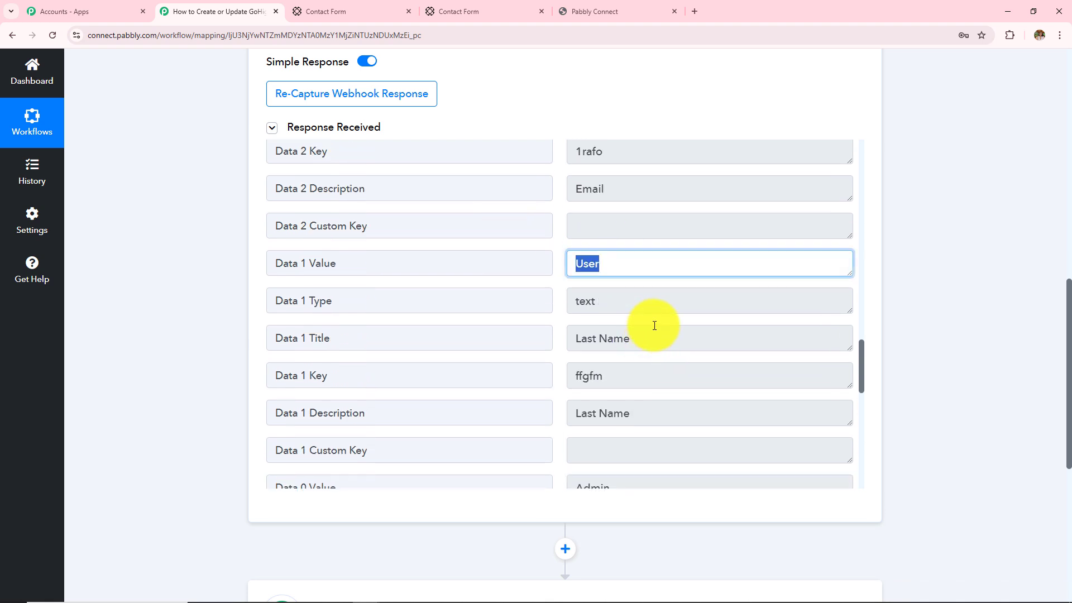
scroll(654, 326, up, 3)
Review the remaining captured fields, including City Bhopal, then scroll down to the action step
drag(715, 199, 528, 199)
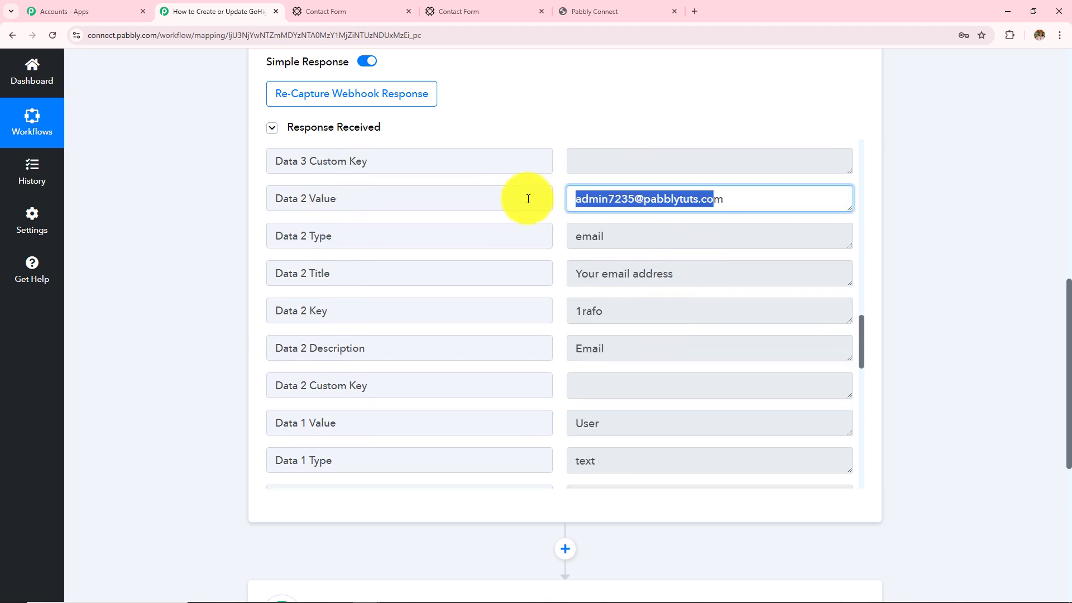
scroll(579, 384, up, 5)
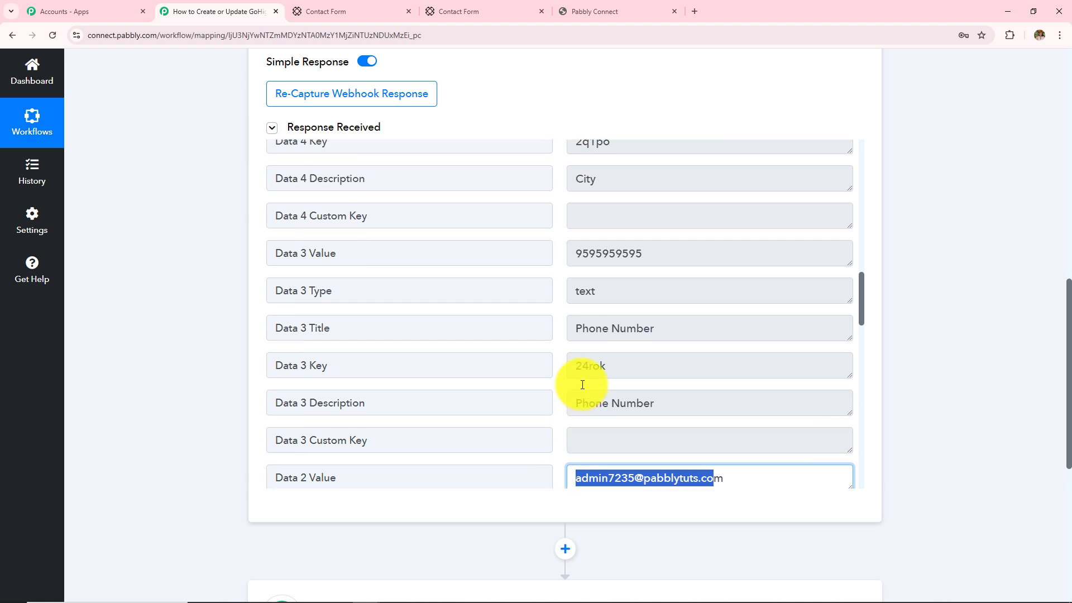
drag(670, 254, 386, 273)
scroll(450, 335, up, 3)
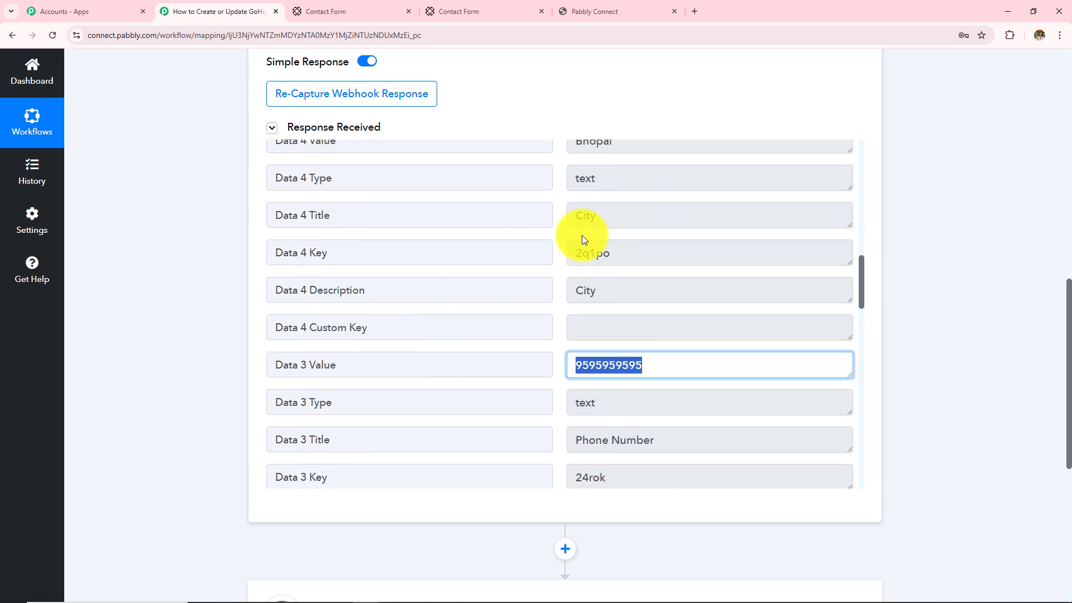
scroll(582, 239, up, 4)
click(601, 327)
drag(620, 364, 427, 364)
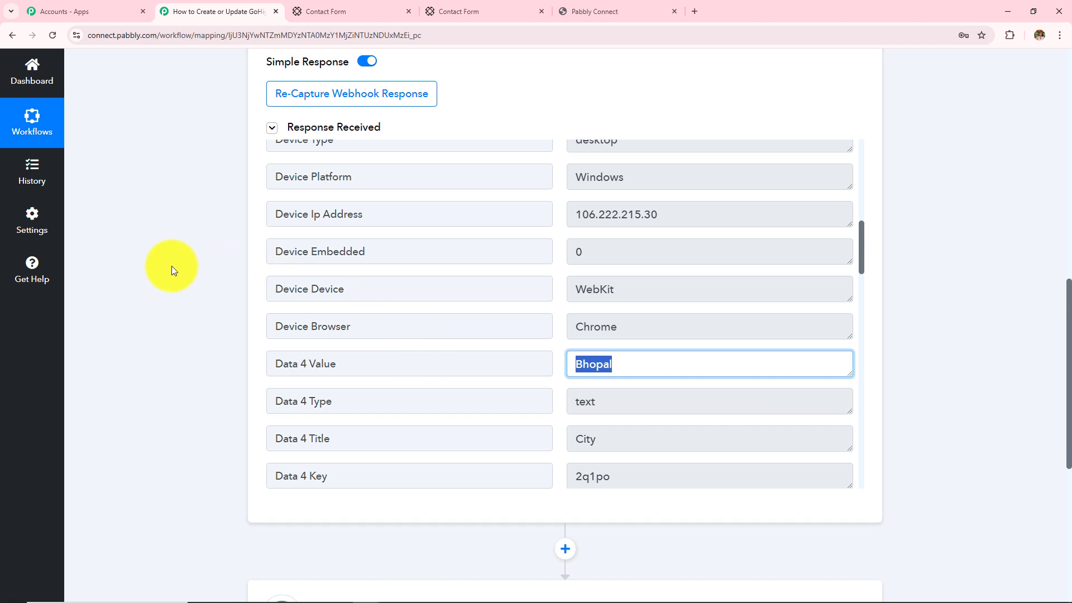
click(172, 266)
scroll(193, 304, up, 5)
scroll(193, 303, up, 2)
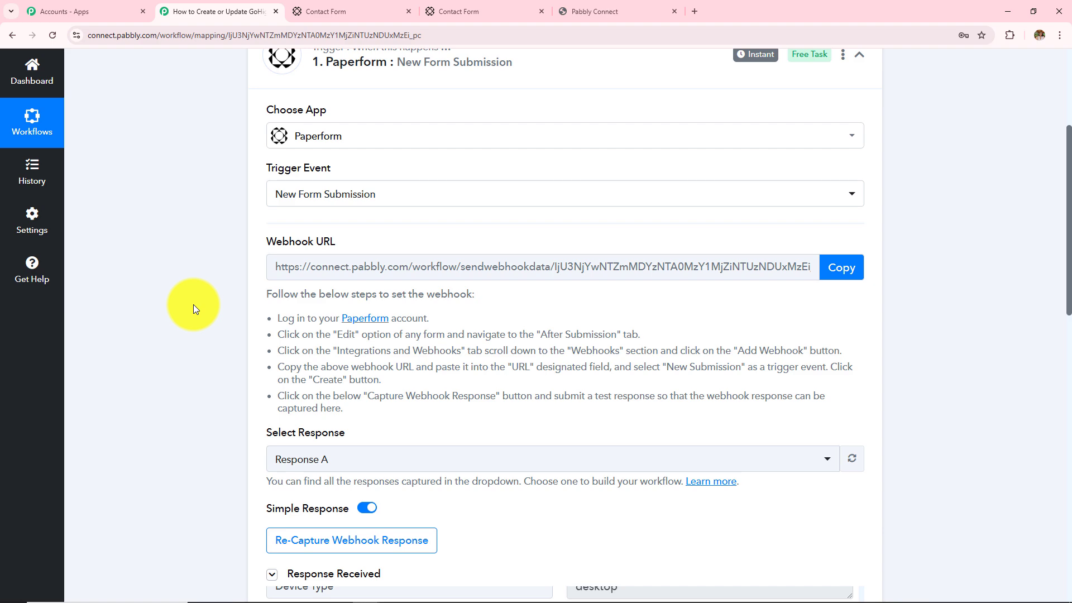
scroll(294, 343, up, 3)
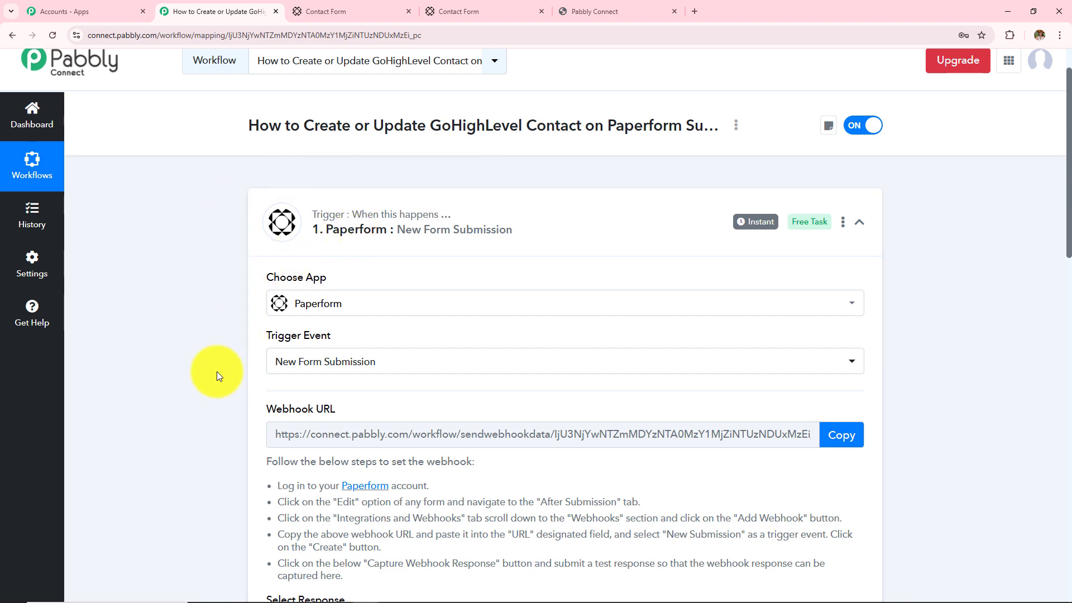
scroll(218, 373, down, 5)
scroll(218, 376, down, 1)
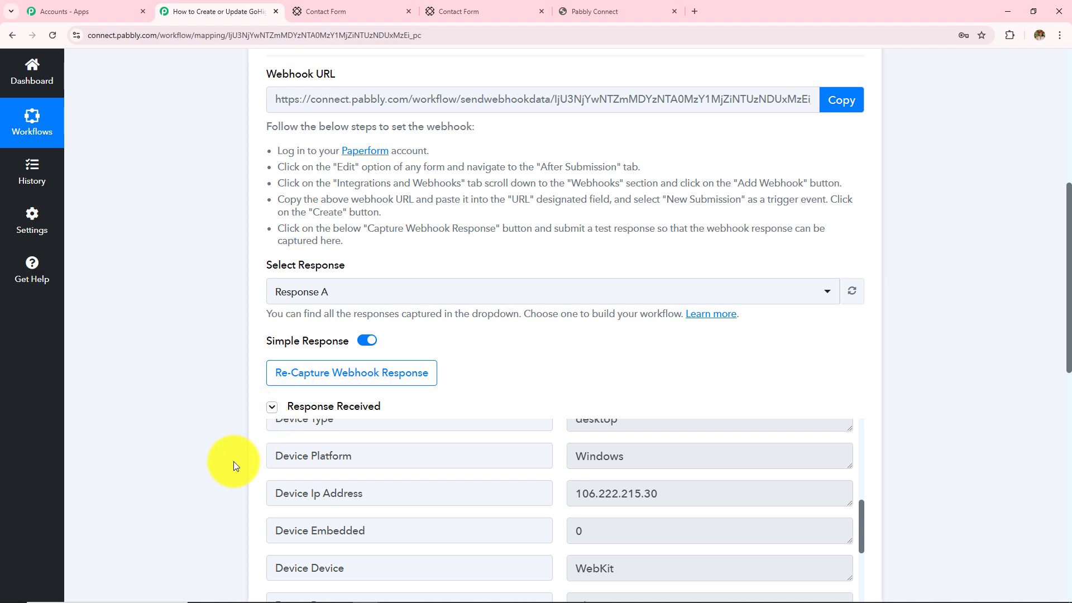
scroll(216, 474, down, 10)
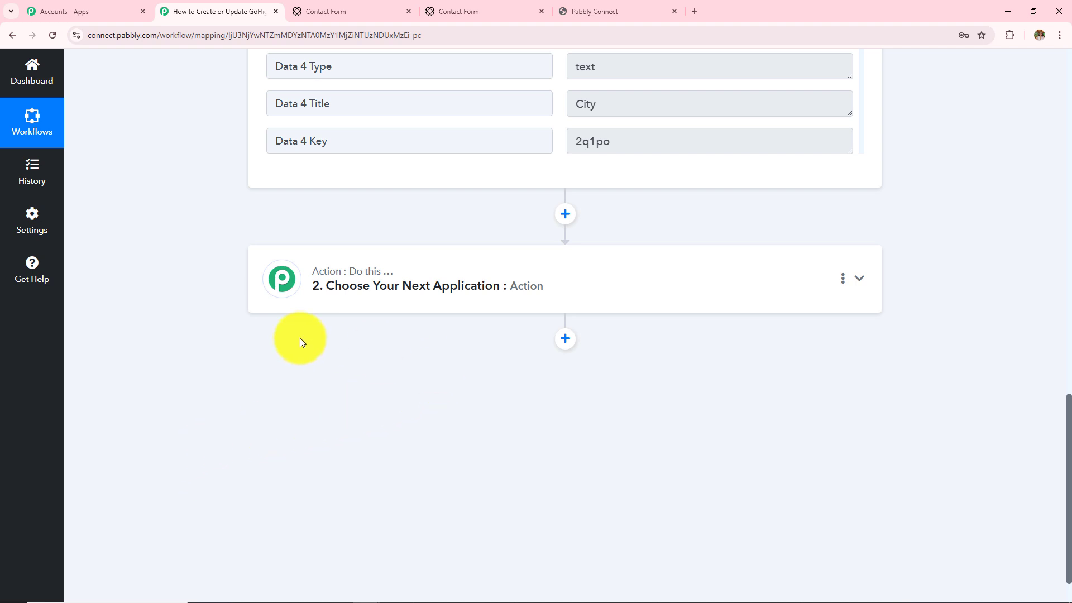
Set the action to LeadConnector V2's Create or Update a Contact and begin connecting the account
click(384, 284)
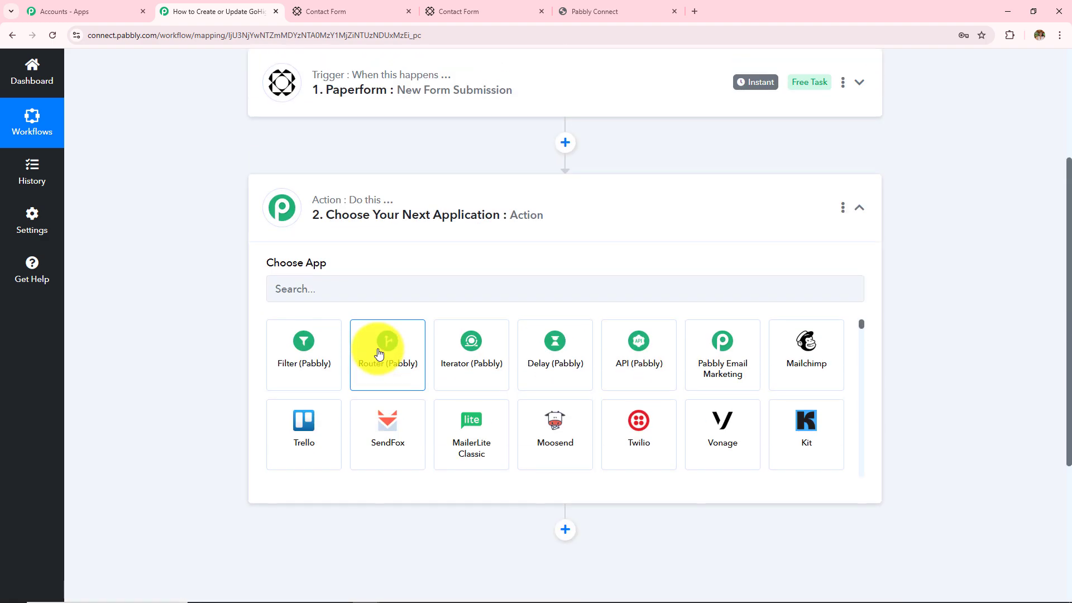
click(370, 290)
text(L)
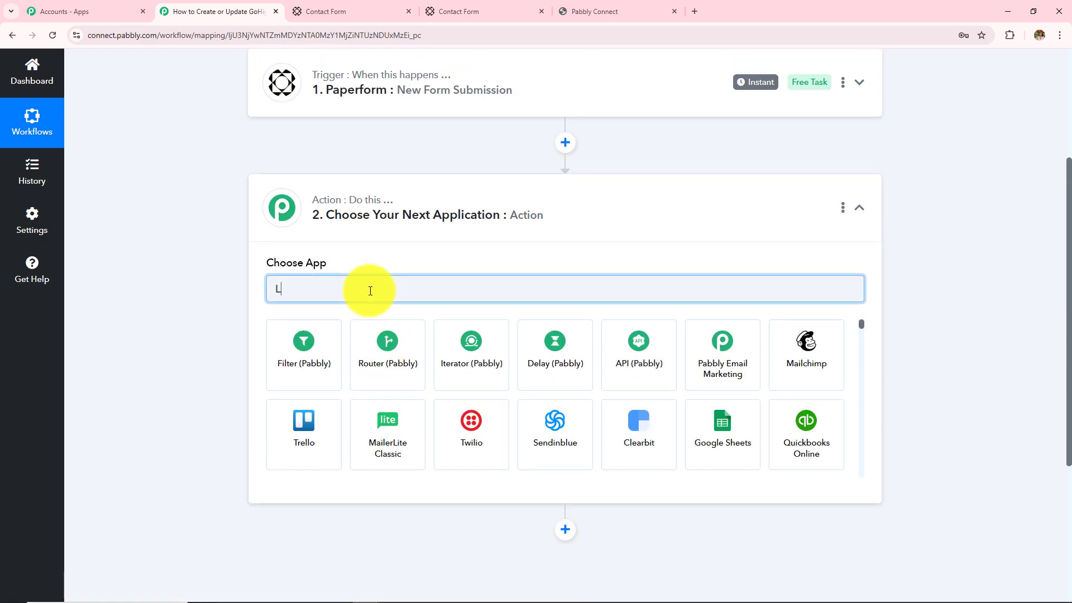
text(ead)
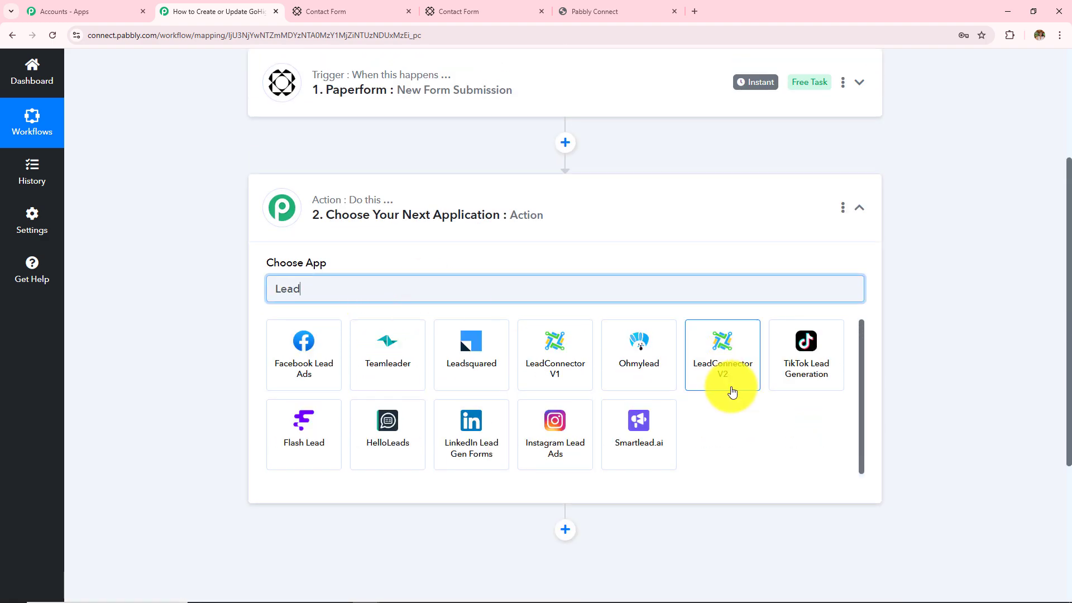
click(731, 384)
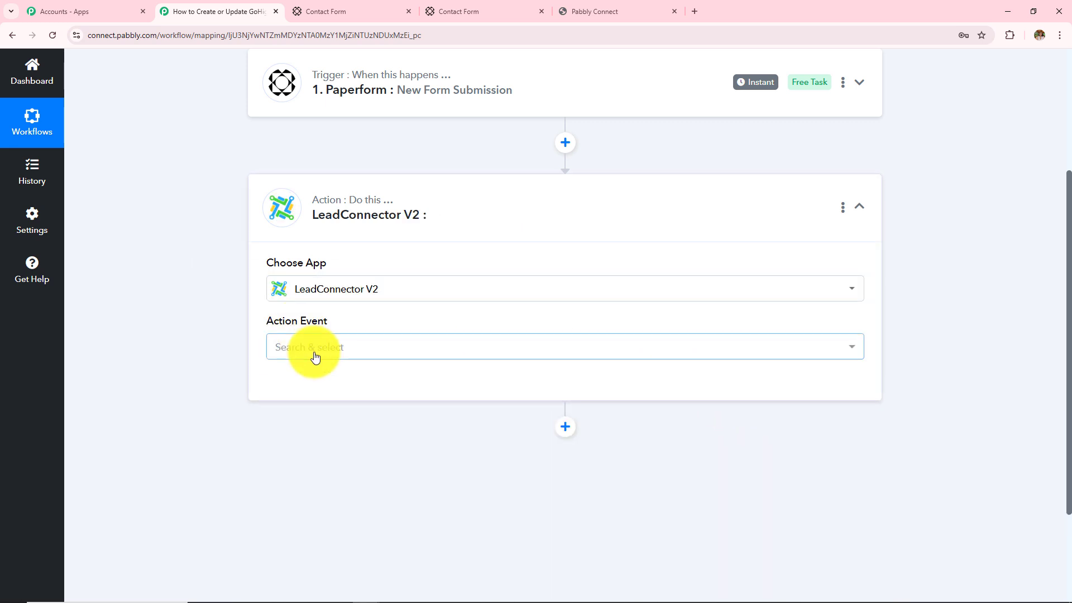
click(312, 355)
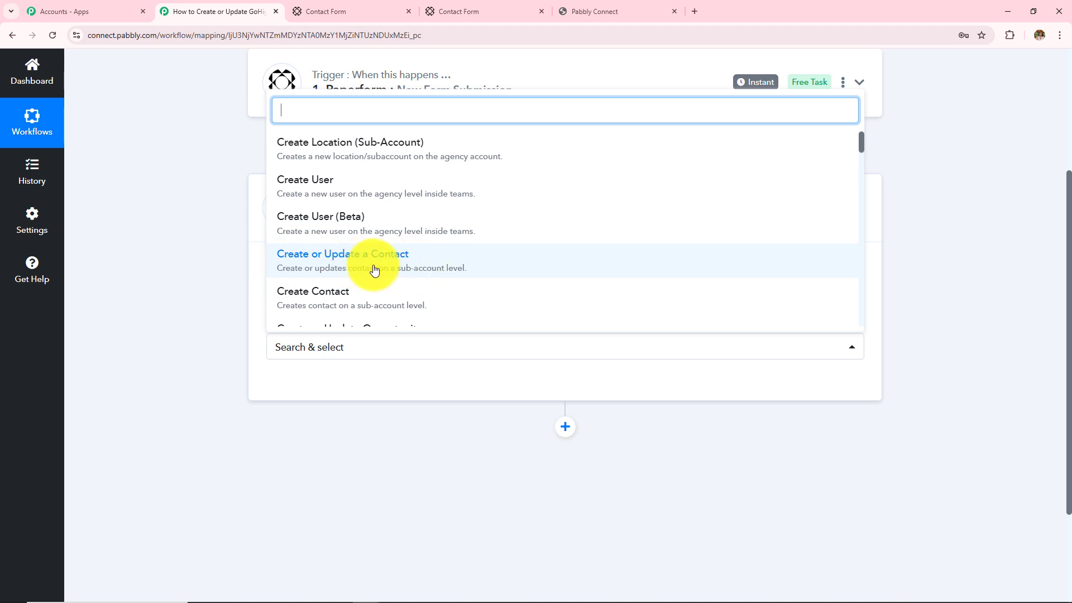
click(396, 271)
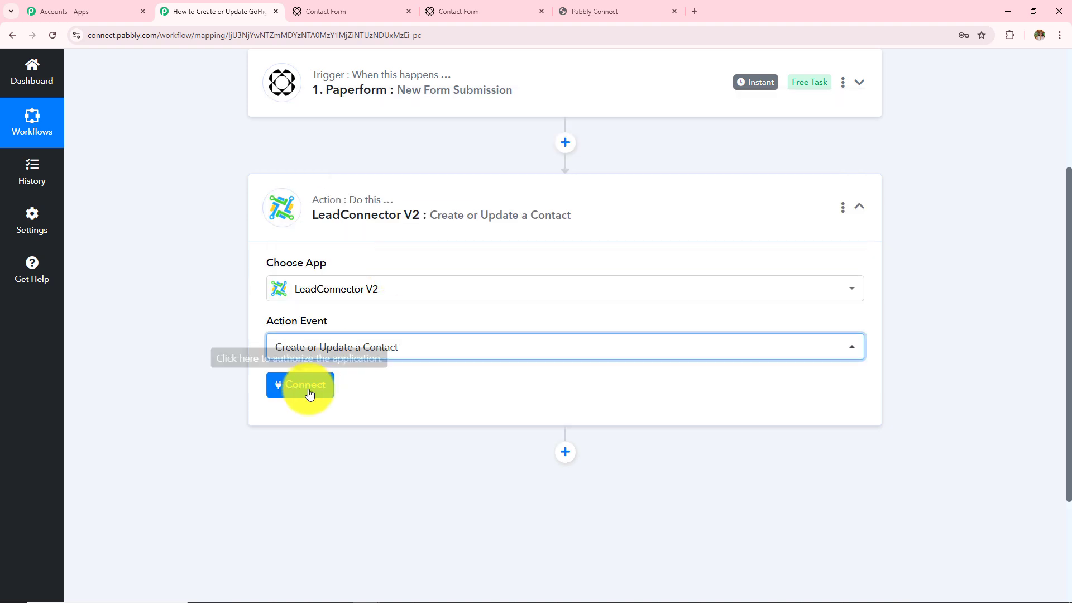
click(285, 389)
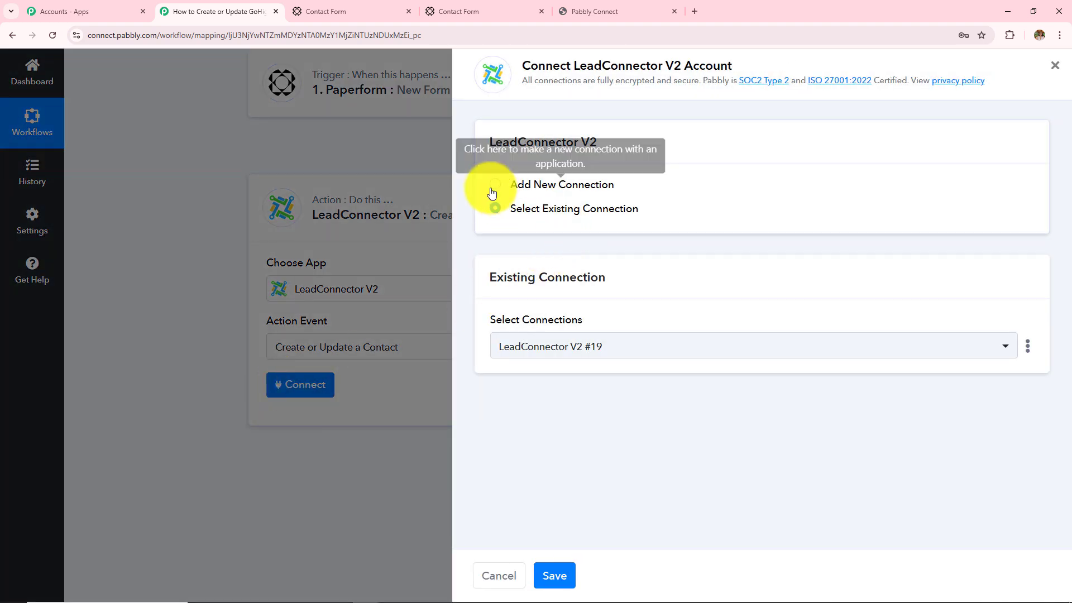
Add a new LeadConnector V2 connection by authorizing the GoHighLevel sub-account
click(536, 184)
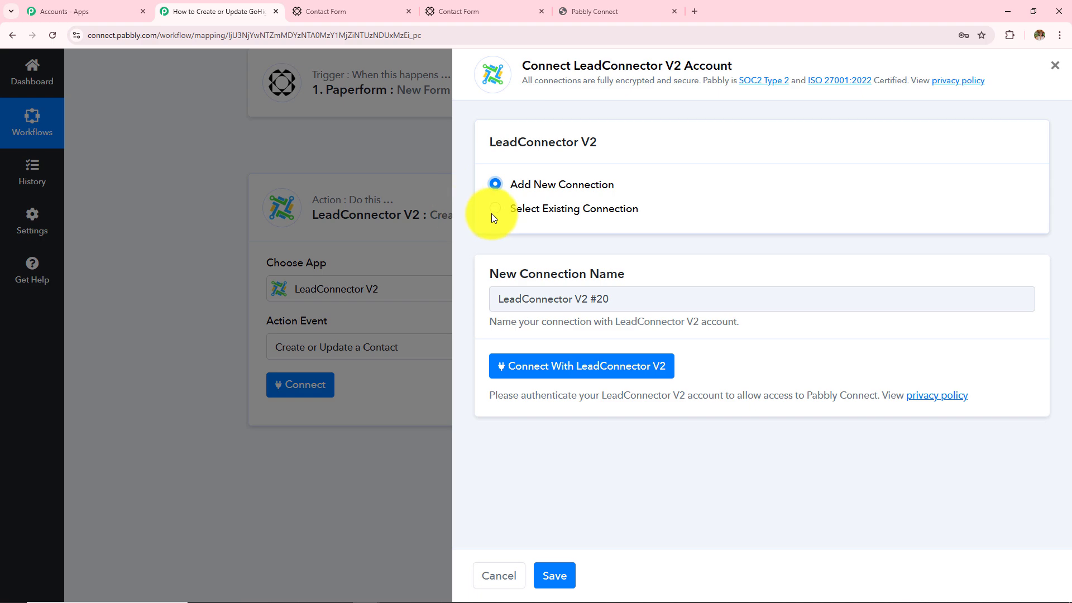
click(616, 368)
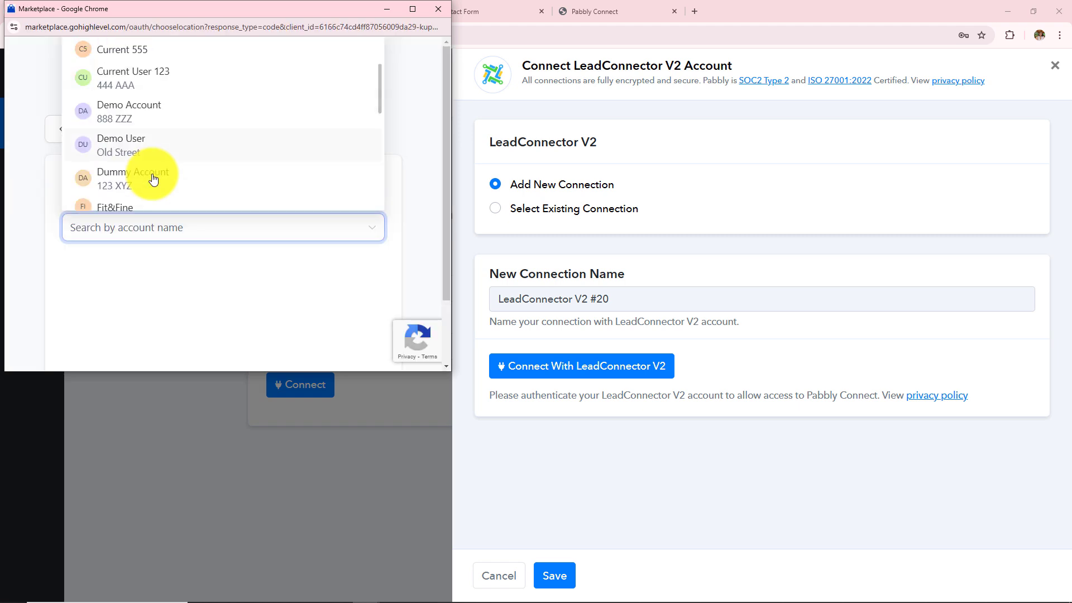
scroll(153, 179, down, 7)
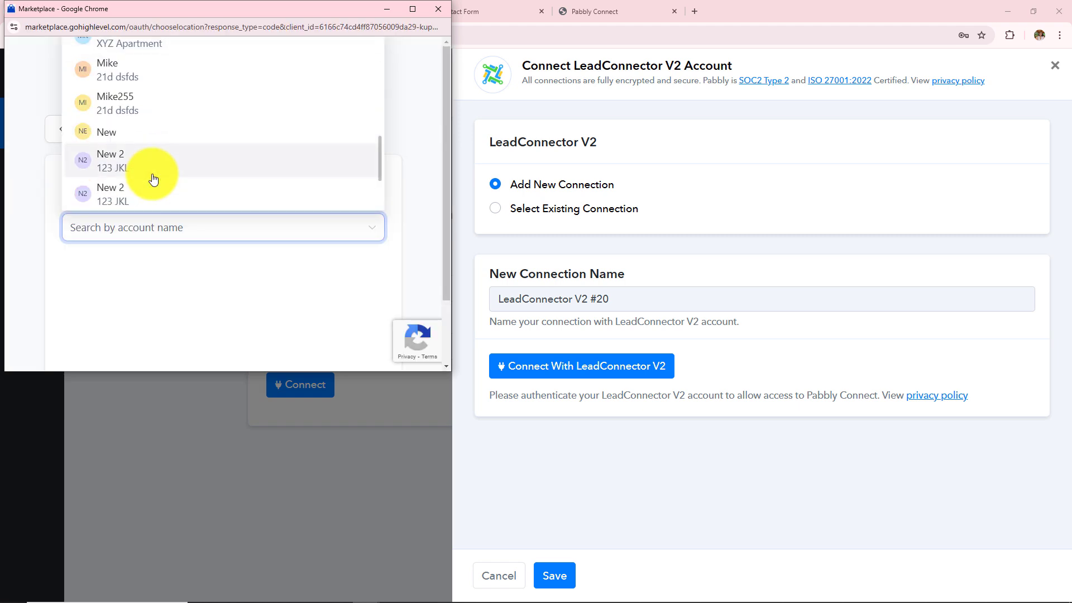
click(153, 179)
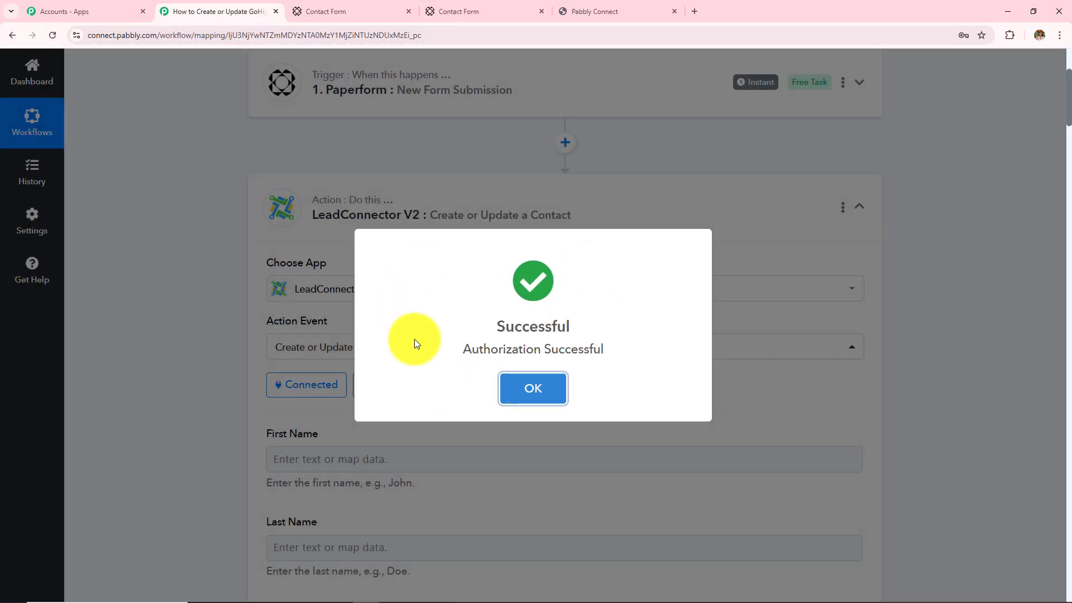
click(507, 391)
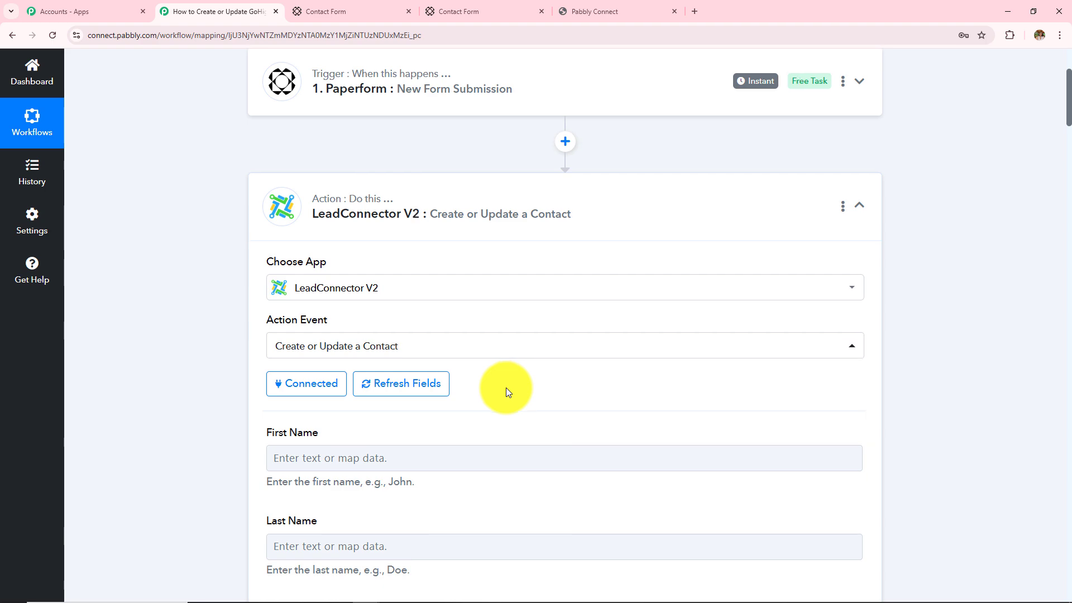
scroll(506, 387, down, 1)
scroll(506, 388, down, 15)
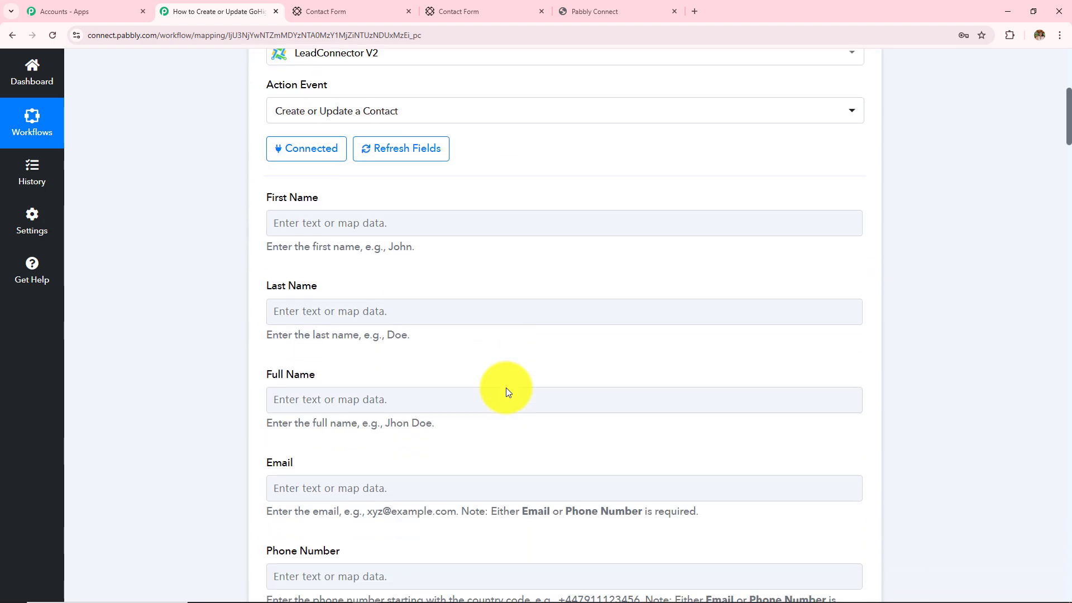
scroll(507, 388, down, 4)
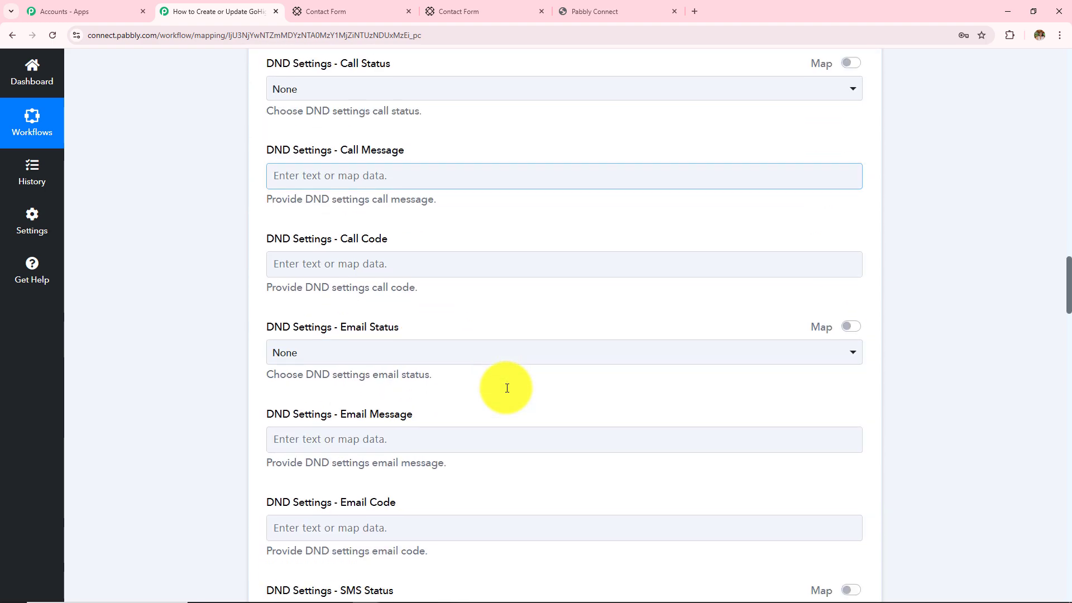
scroll(507, 387, up, 8)
scroll(507, 388, down, 20)
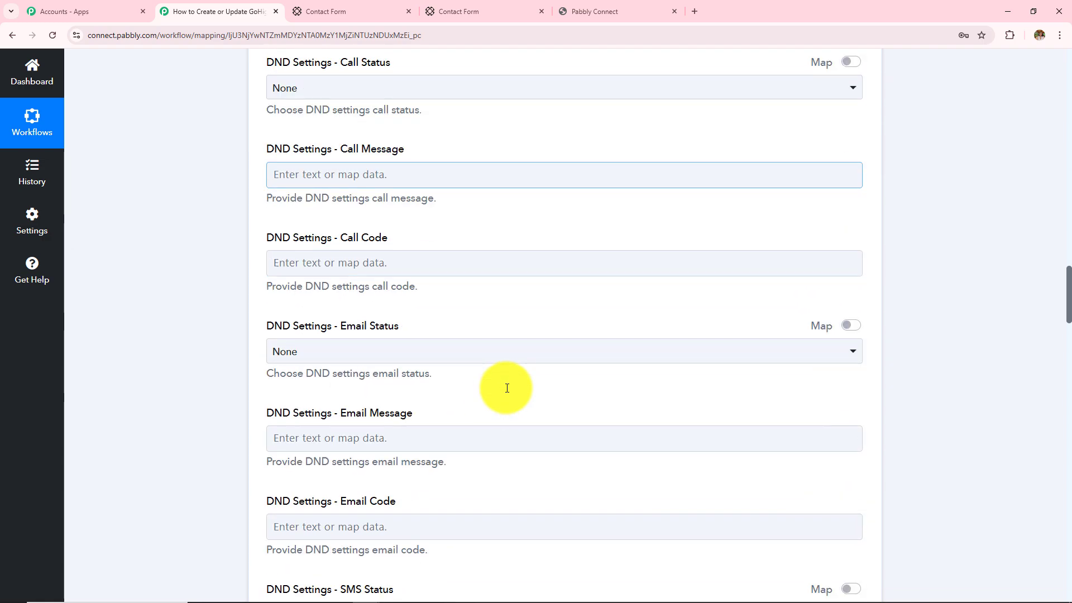
scroll(507, 388, up, 20)
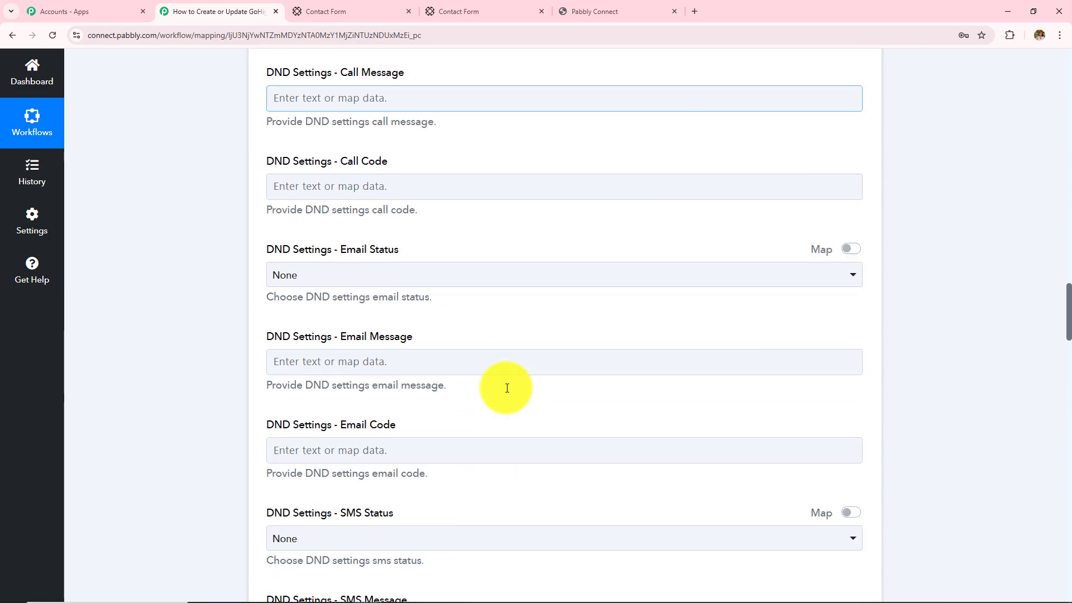
scroll(507, 387, up, 10)
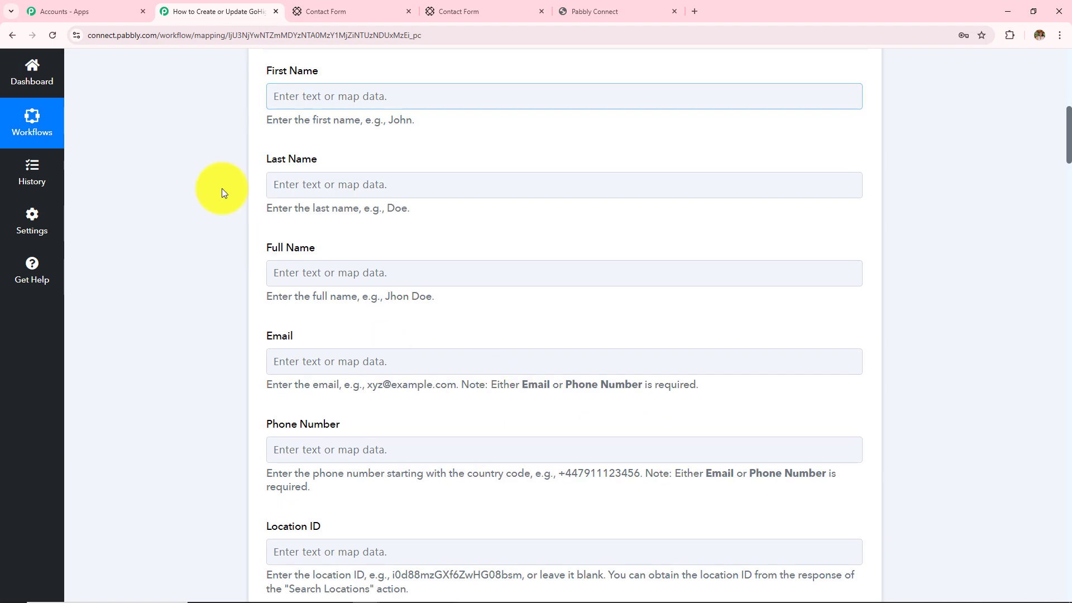
scroll(382, 272, up, 3)
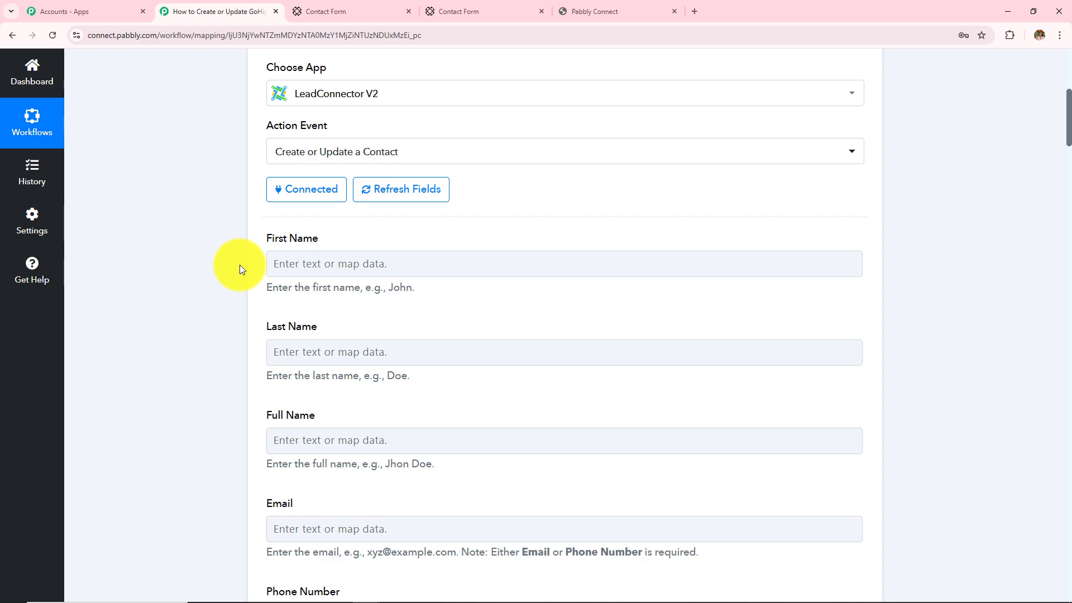
scroll(425, 307, up, 3)
scroll(398, 290, up, 1)
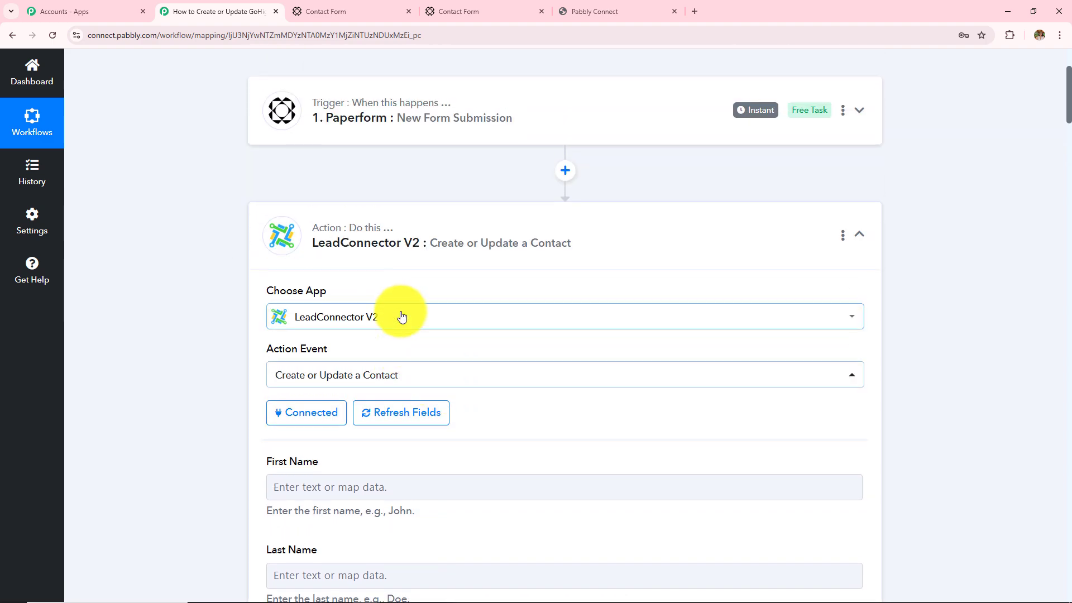
scroll(401, 310, down, 5)
scroll(400, 311, up, 5)
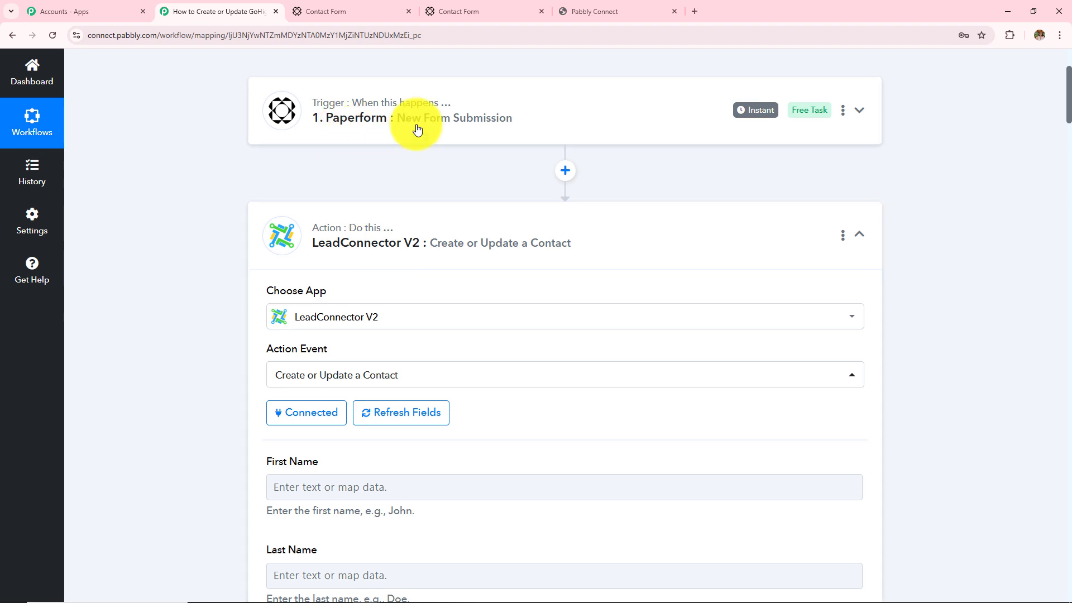
scroll(505, 350, down, 1)
scroll(505, 349, down, 4)
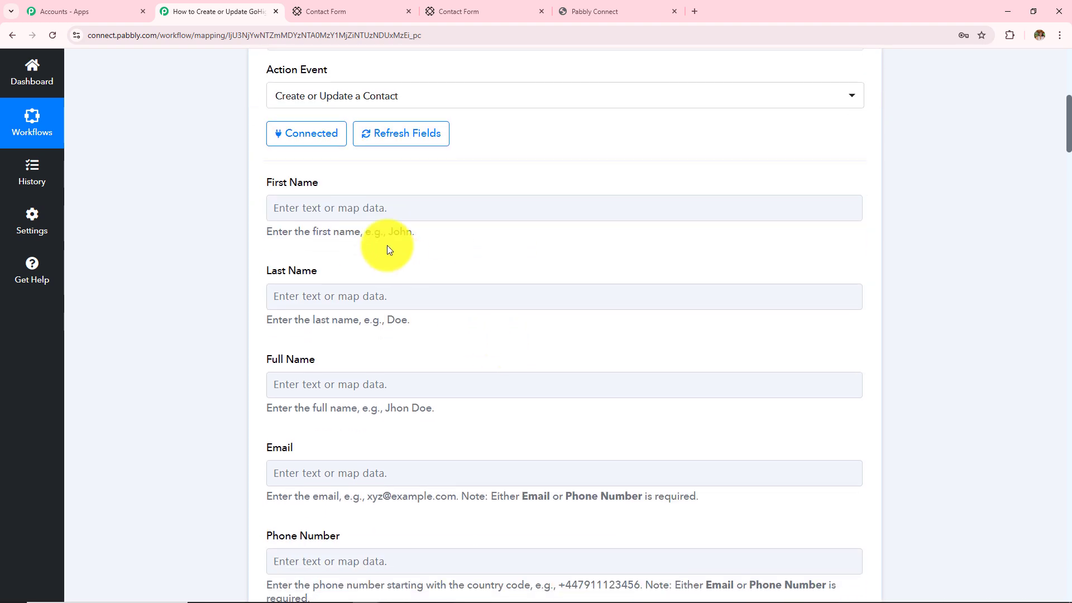
Map First Name to the Admin value and Last Name to the User value from Paperform
click(422, 206)
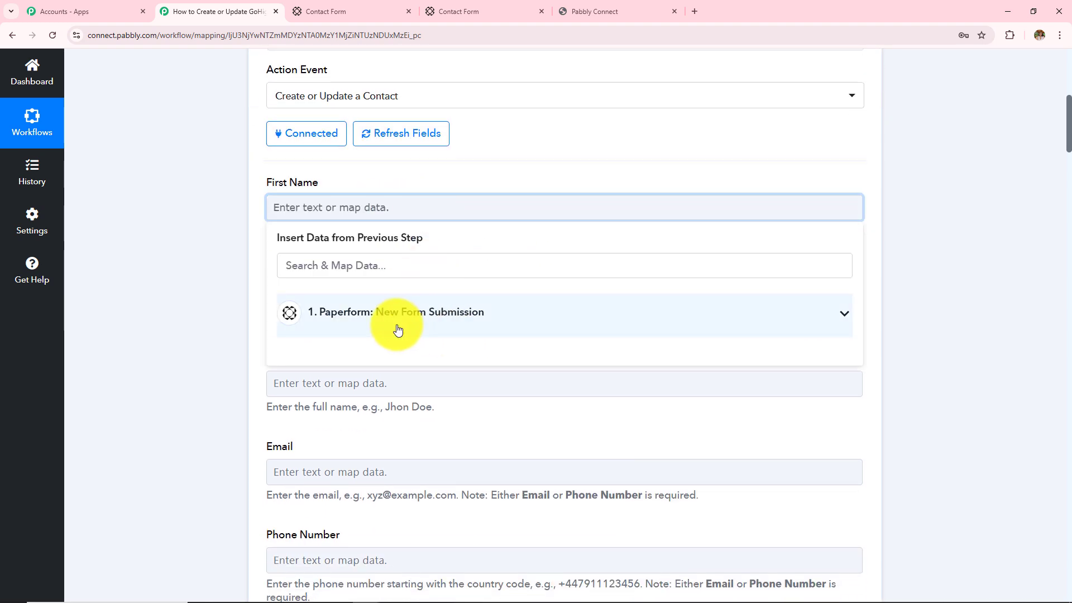
click(360, 325)
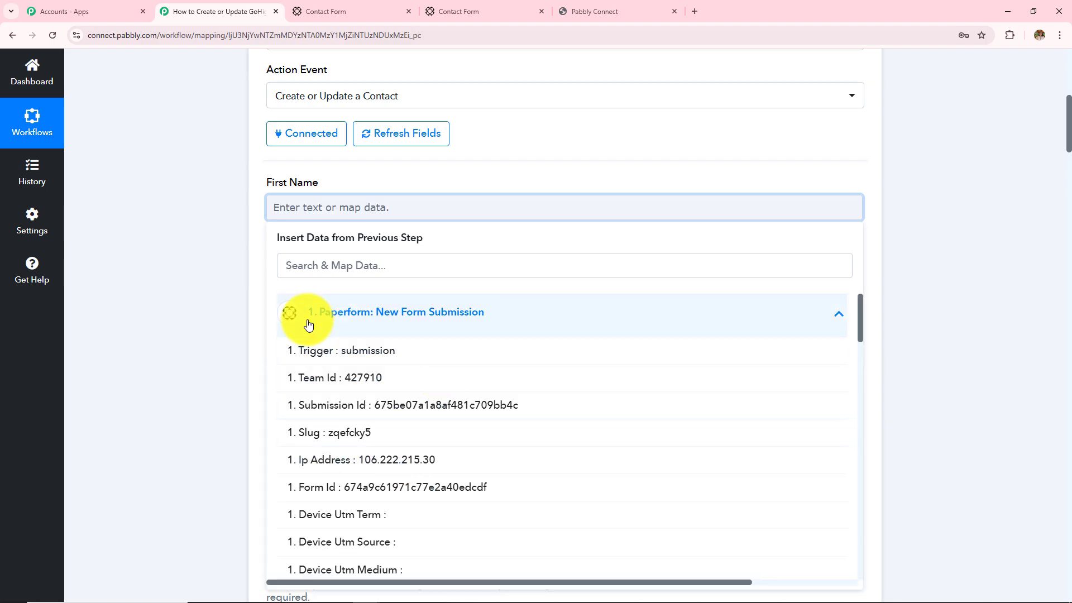
scroll(433, 430, down, 5)
scroll(434, 436, down, 4)
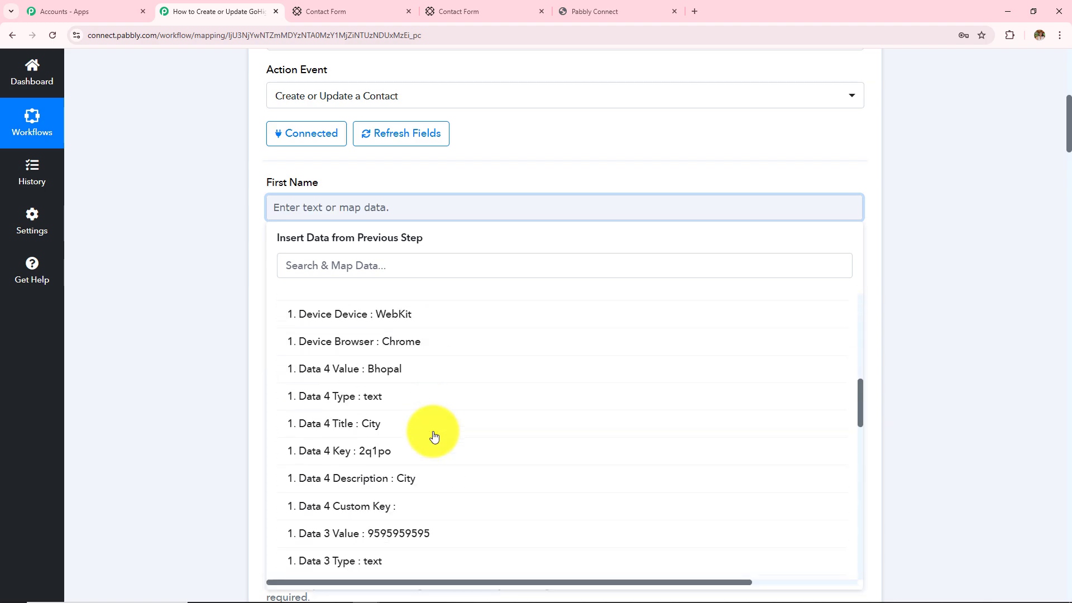
scroll(435, 436, down, 9)
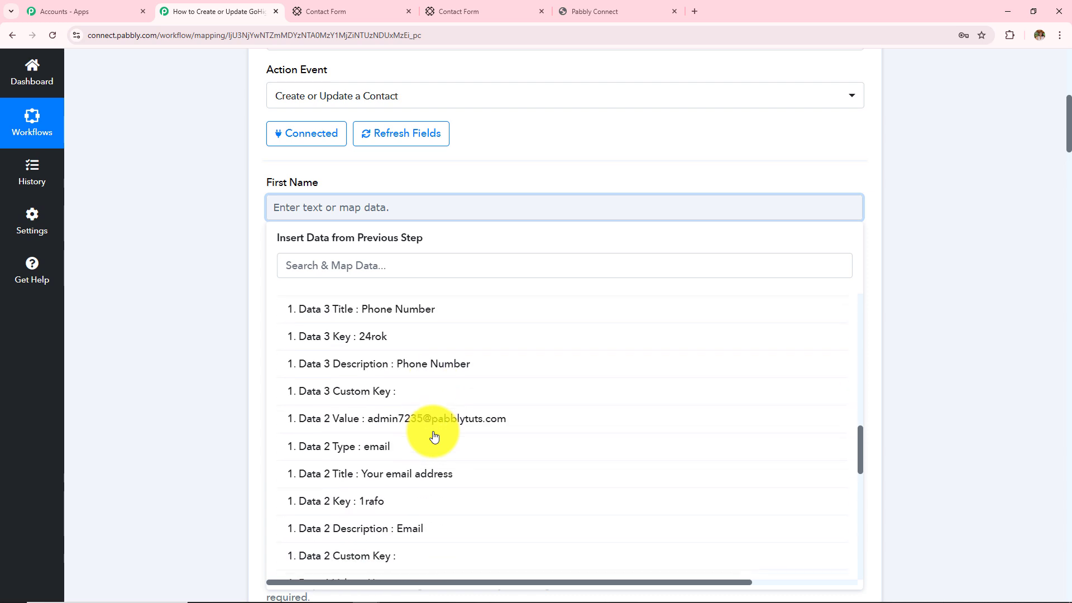
scroll(434, 436, down, 3)
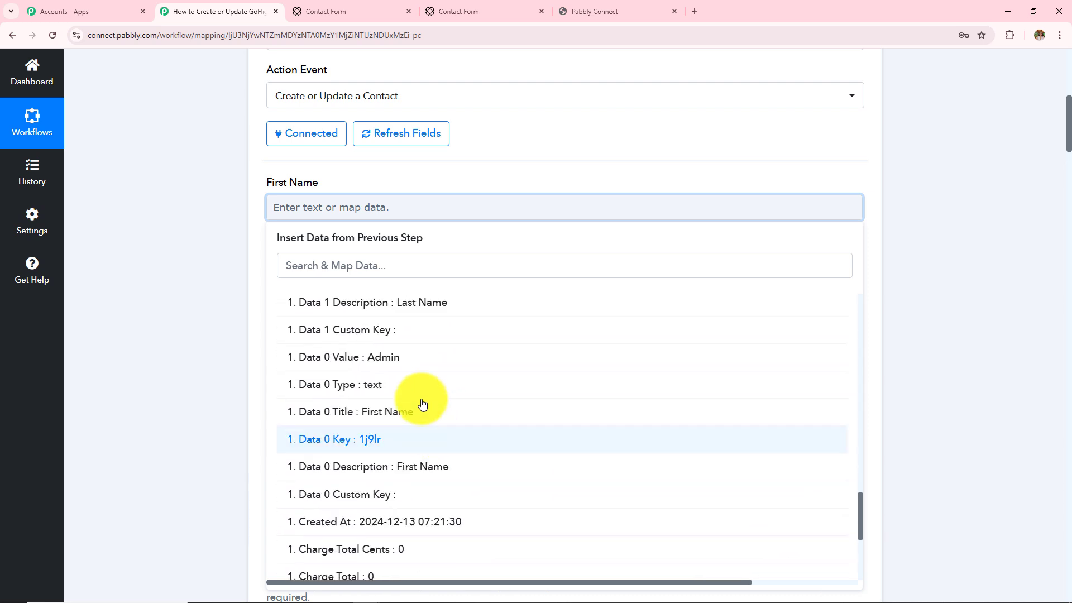
click(411, 361)
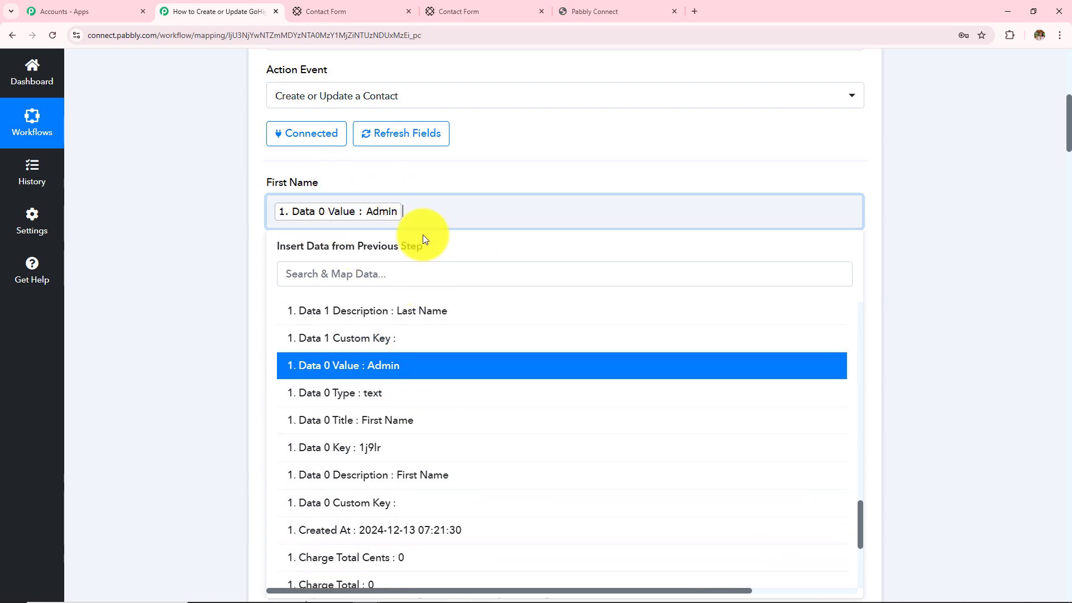
click(218, 264)
click(371, 302)
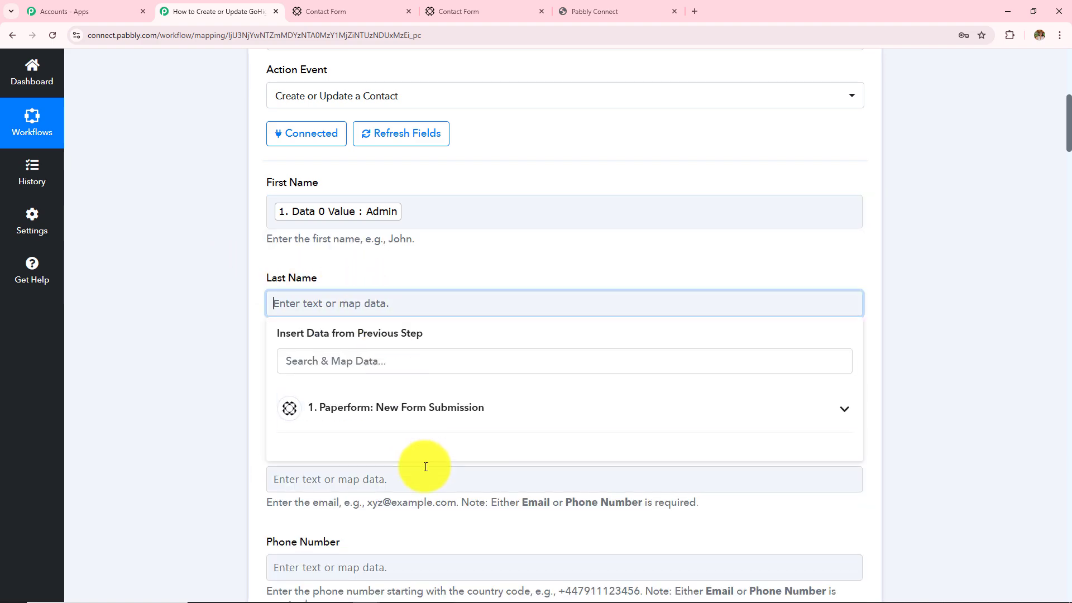
click(438, 409)
scroll(435, 495, down, 10)
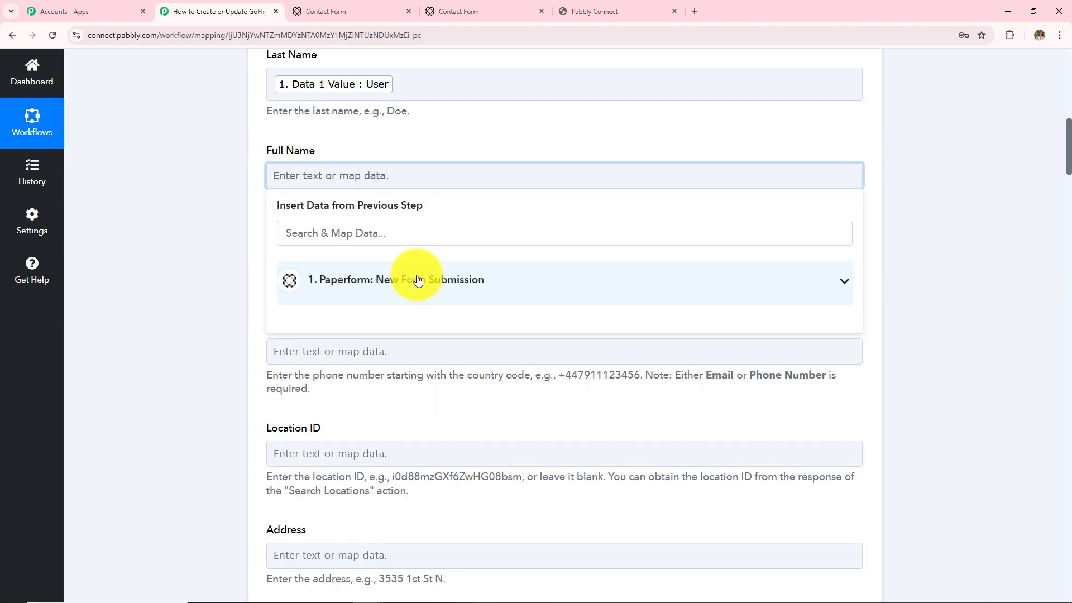
click(414, 279)
Map Full Name to the Admin and User values combined
scroll(486, 525, down, 10)
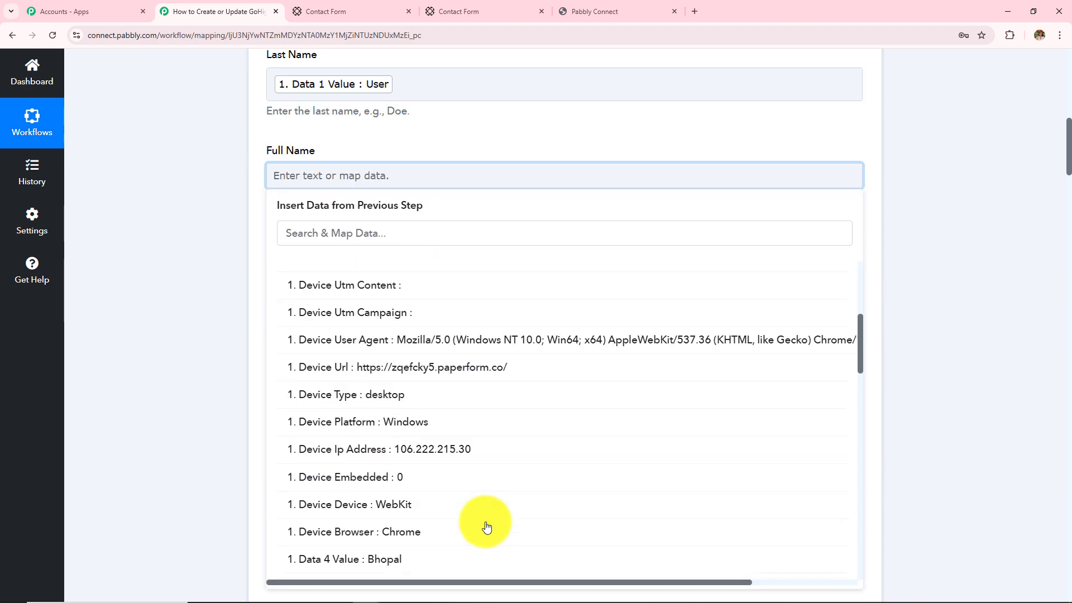
scroll(486, 525, down, 7)
click(397, 491)
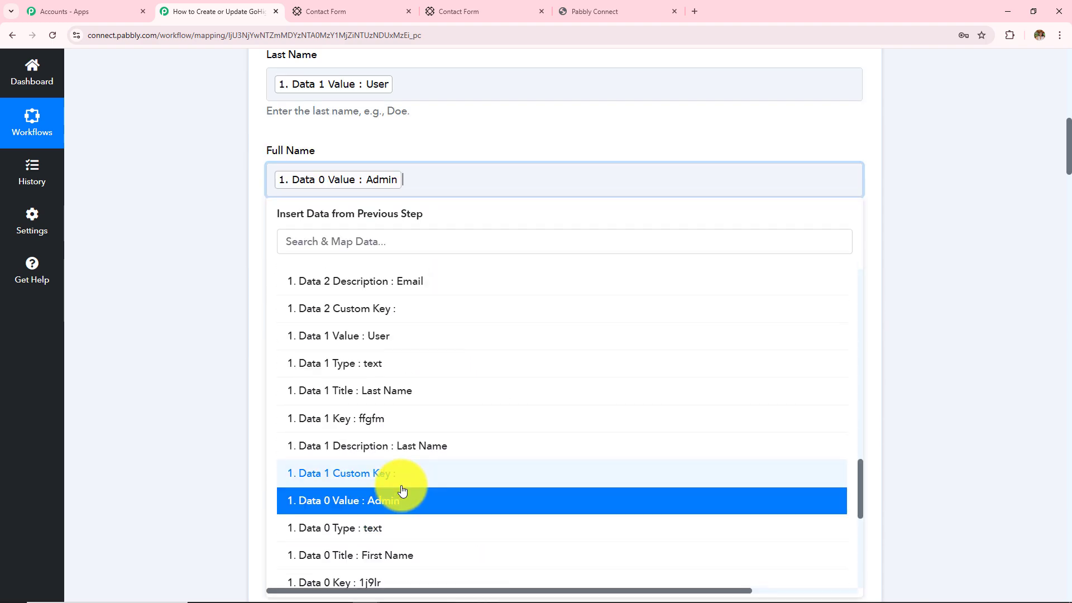
click(414, 334)
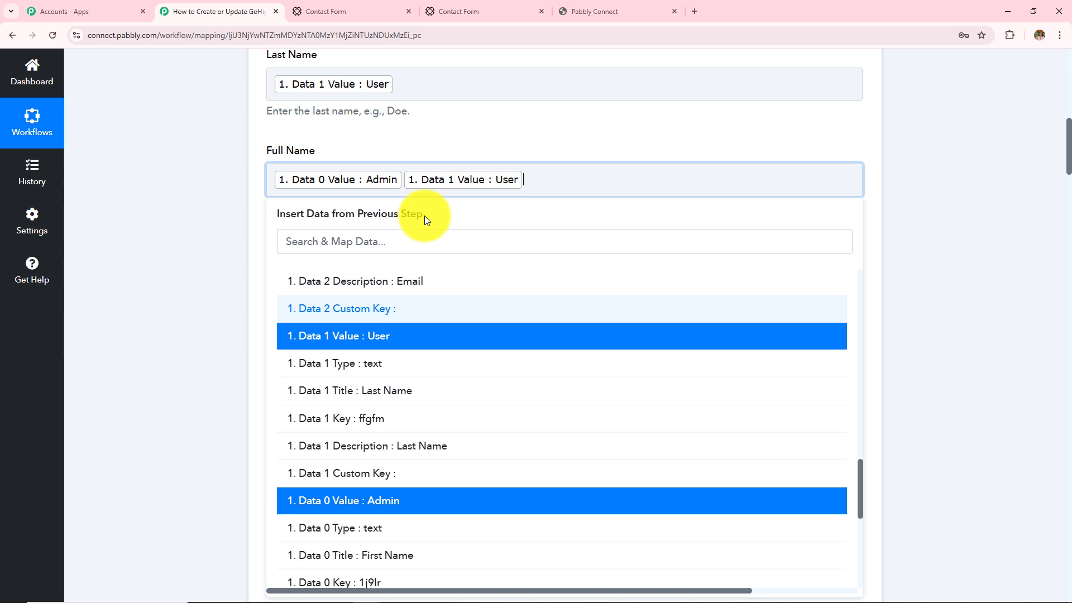
click(402, 181)
click(144, 219)
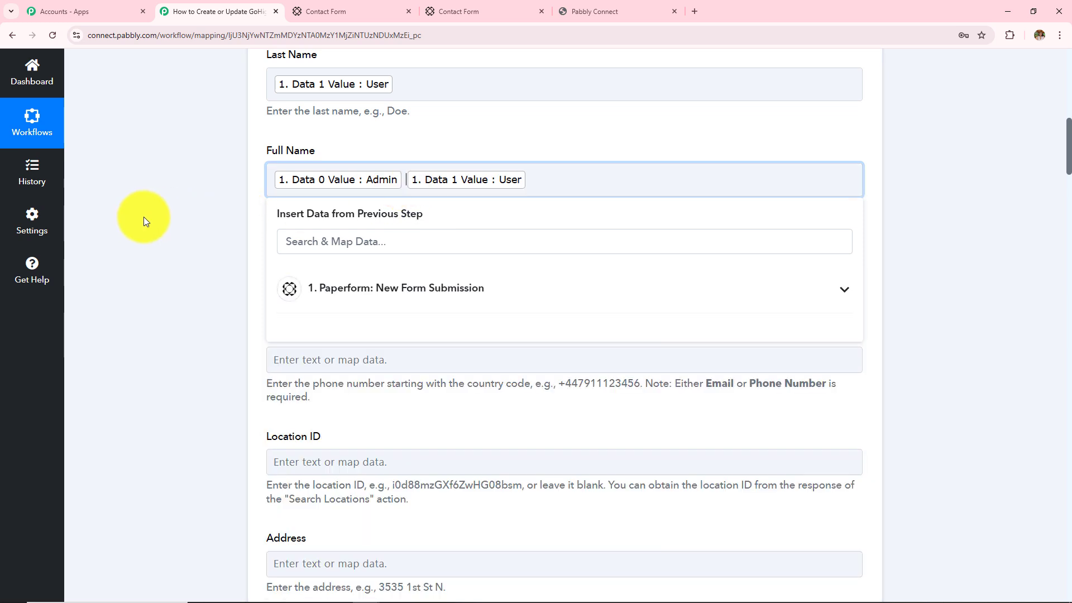
Map Email to the submitted email address, Data 2 Value
click(374, 274)
click(397, 373)
scroll(455, 485, down, 10)
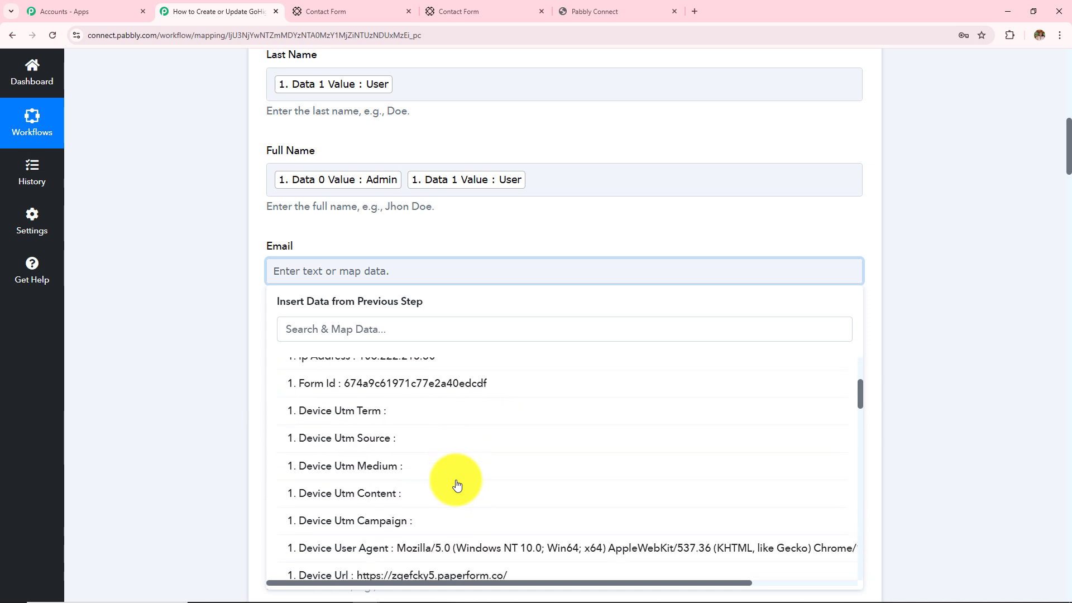
scroll(457, 485, down, 6)
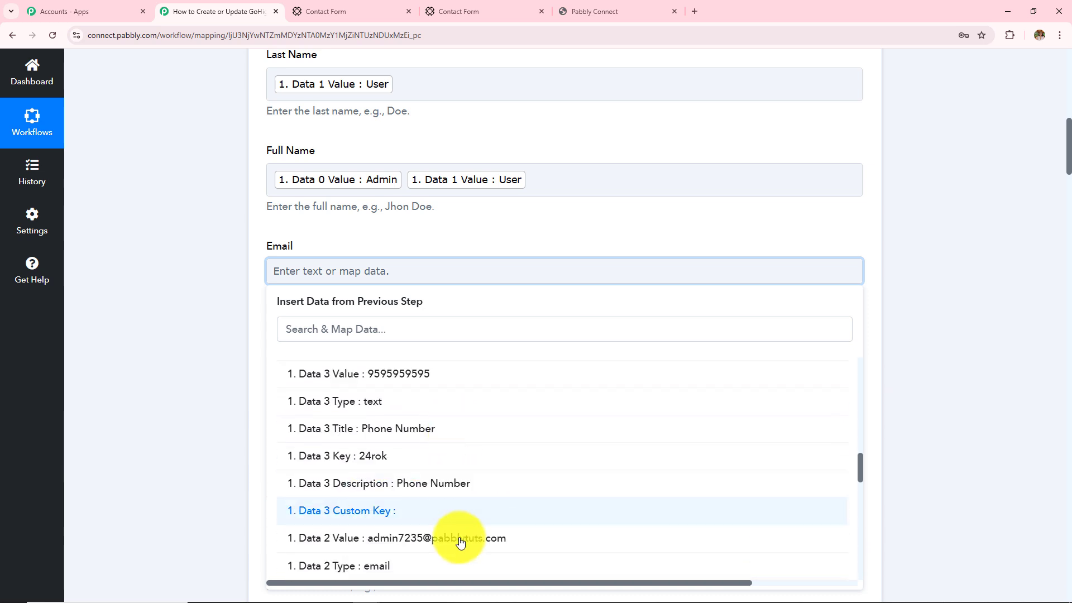
click(430, 545)
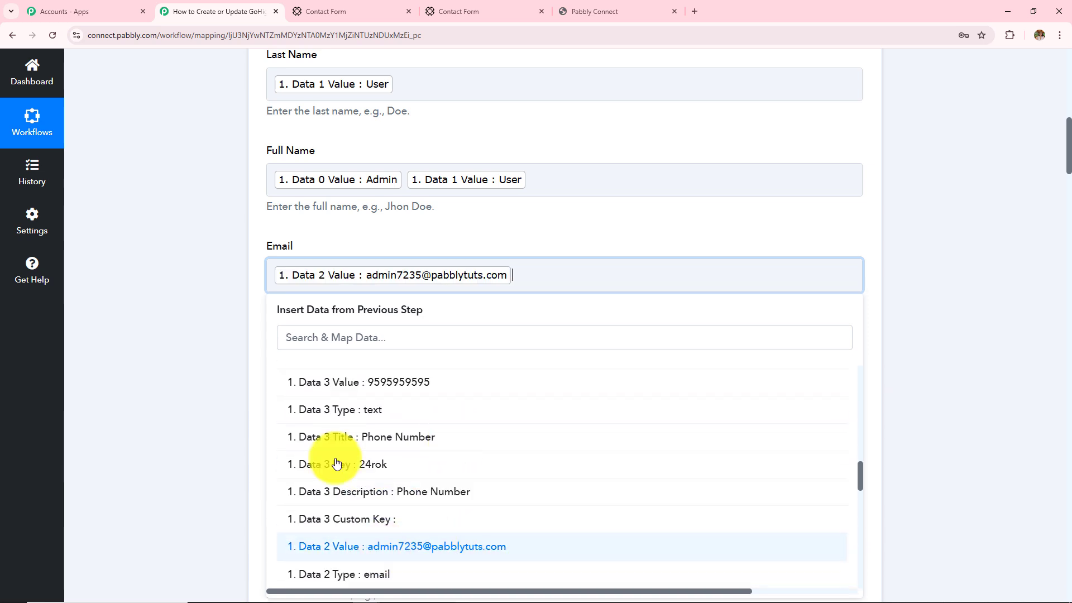
scroll(441, 355, down, 4)
Map Phone Number to the submission's Data 3 phone value
click(350, 144)
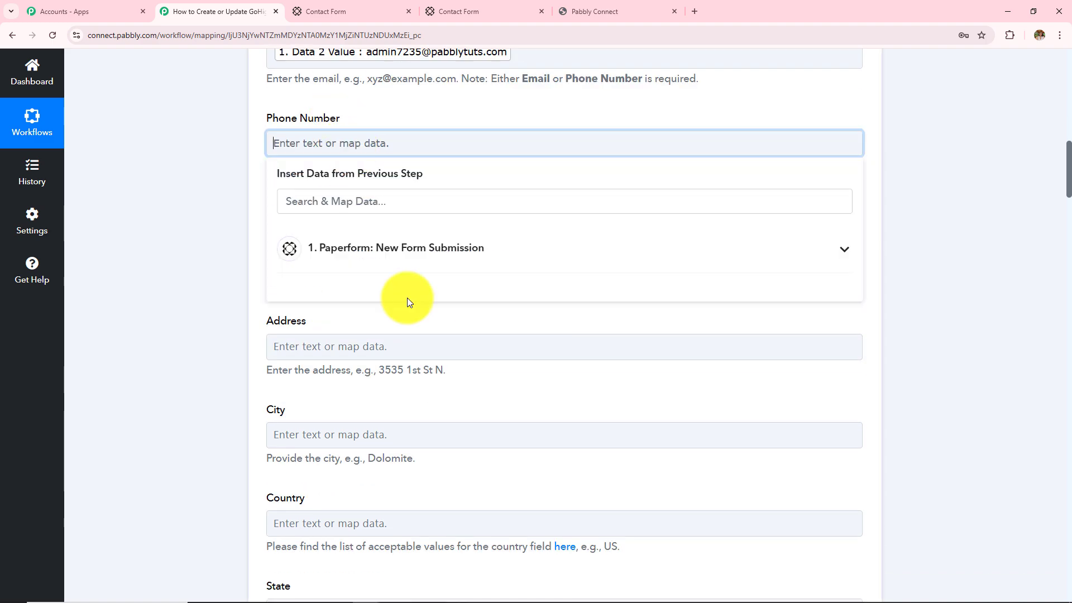
click(391, 249)
scroll(462, 479, down, 10)
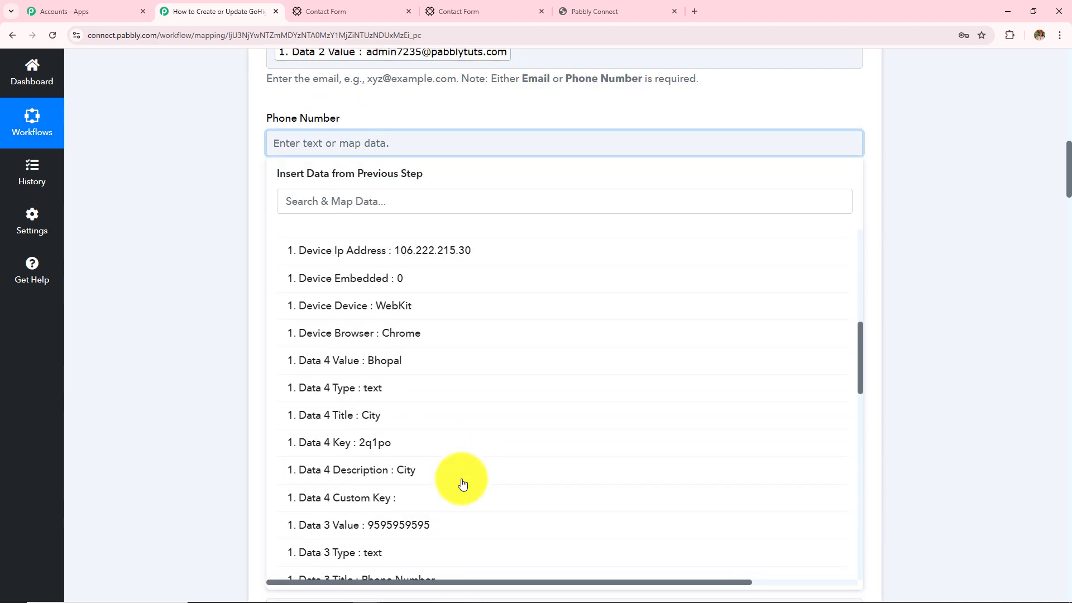
click(447, 522)
Point out the Location ID explanation, leaving Location ID blank, and scroll the fields
drag(266, 178, 345, 283)
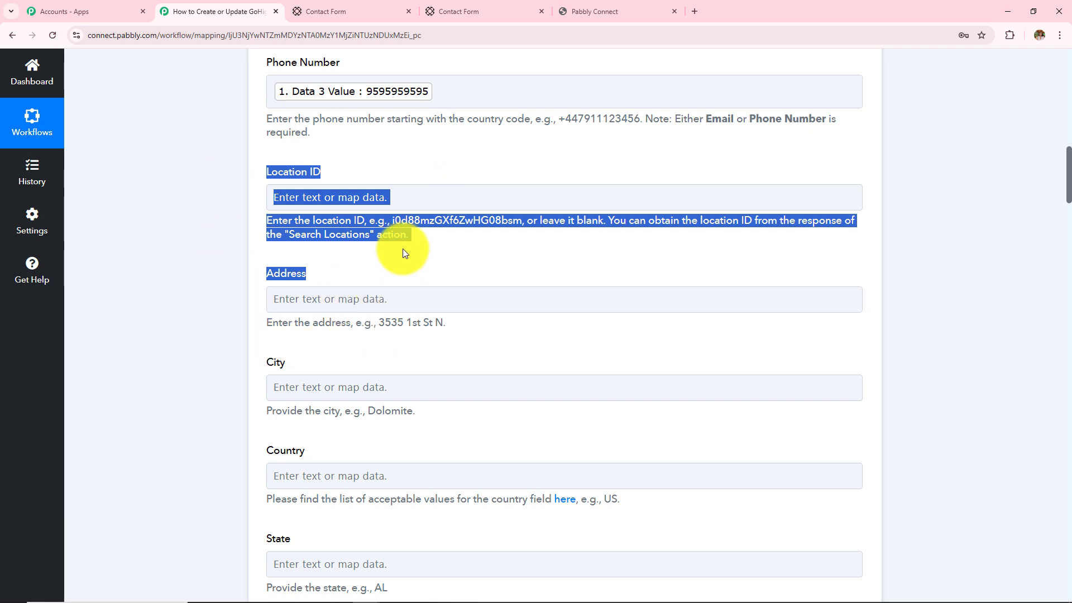
click(489, 244)
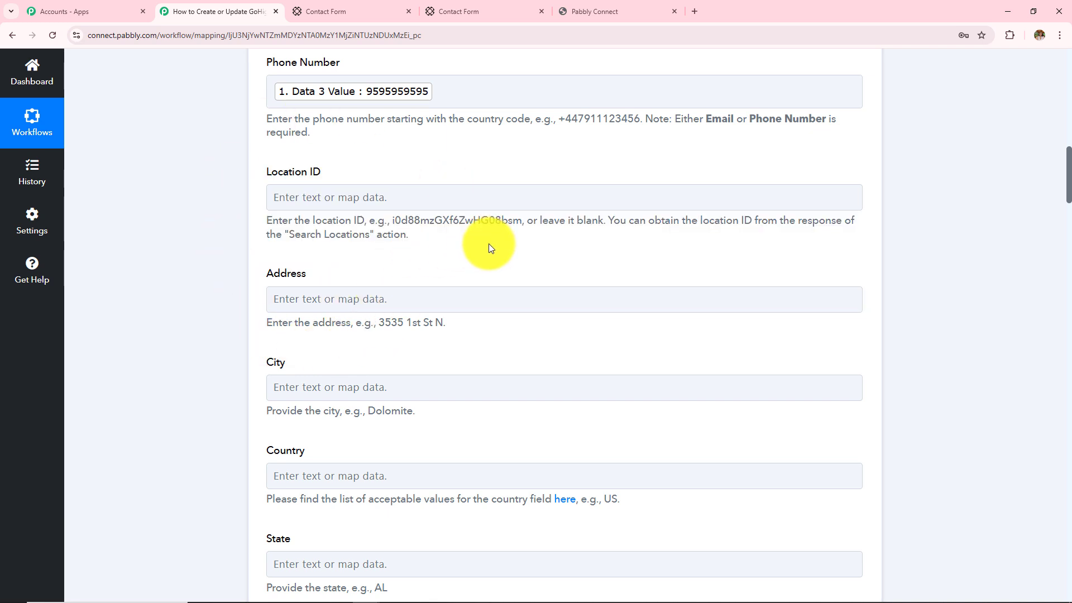
drag(259, 223, 405, 253)
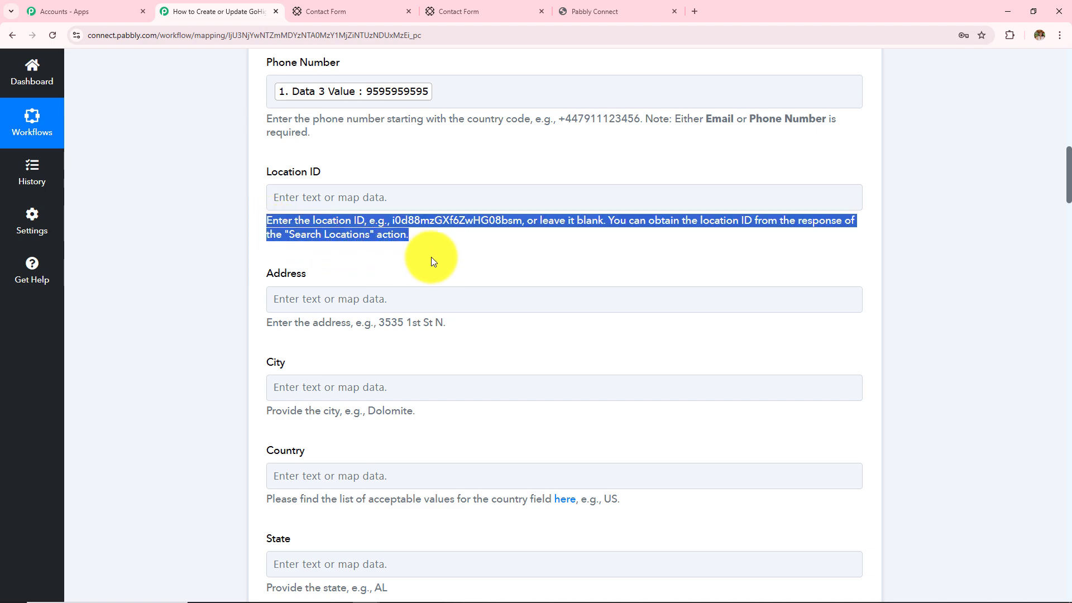
click(460, 252)
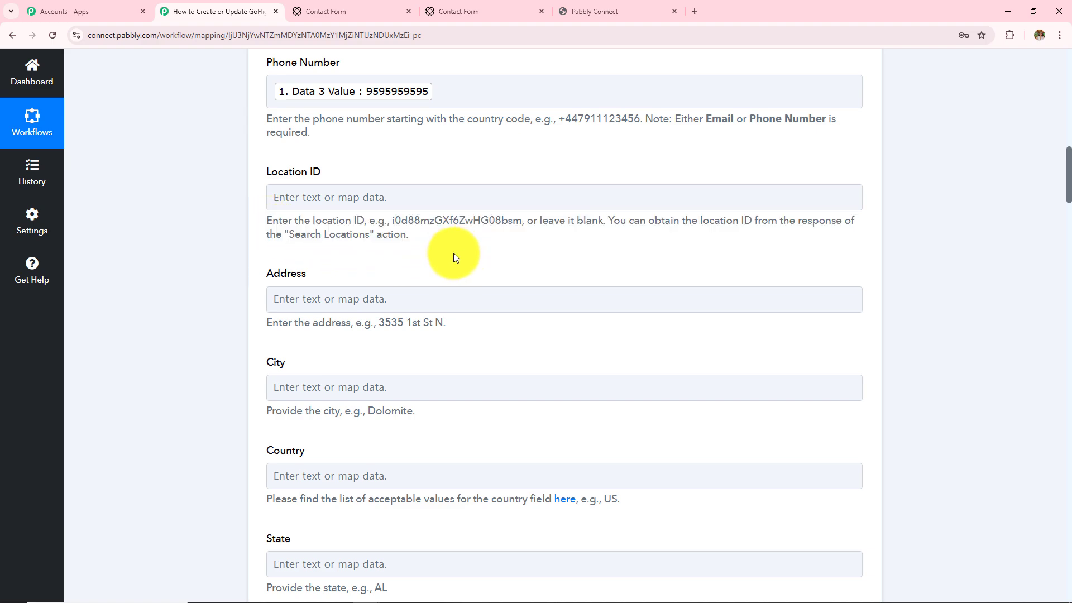
scroll(453, 253, down, 8)
scroll(439, 360, up, 10)
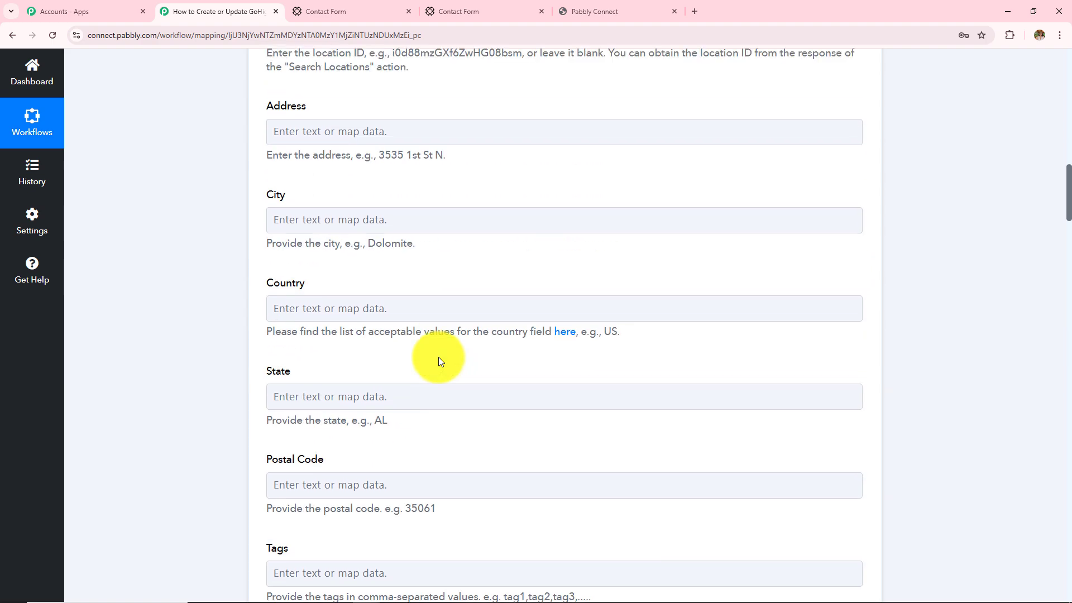
scroll(440, 357, down, 1)
scroll(439, 357, down, 2)
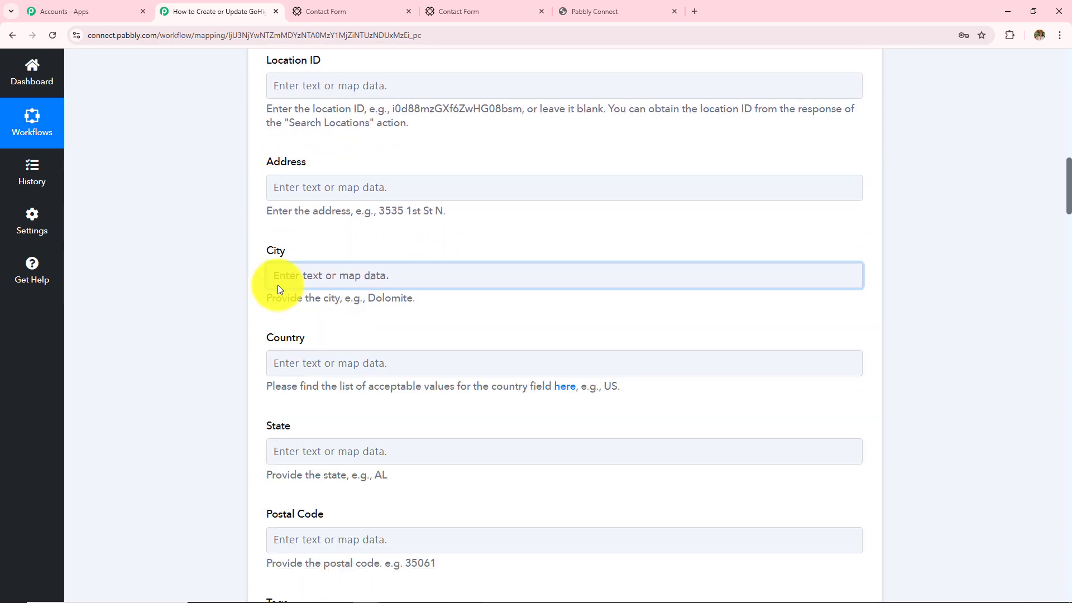
Map City to the submission's Data 4 value, Bhopal, by searching 'bh'
click(311, 277)
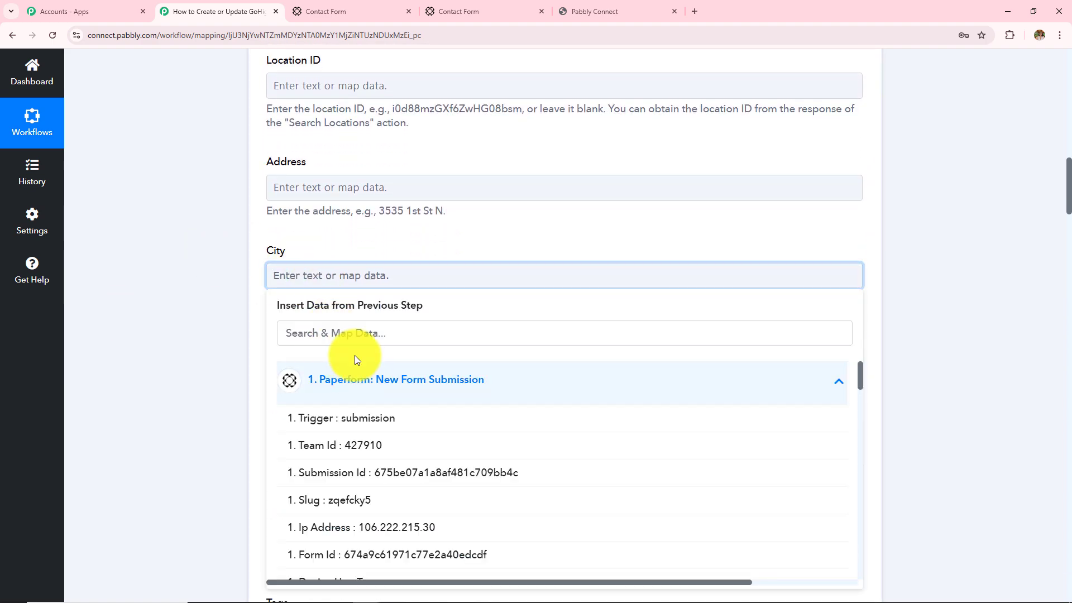
click(354, 330)
text(bho)
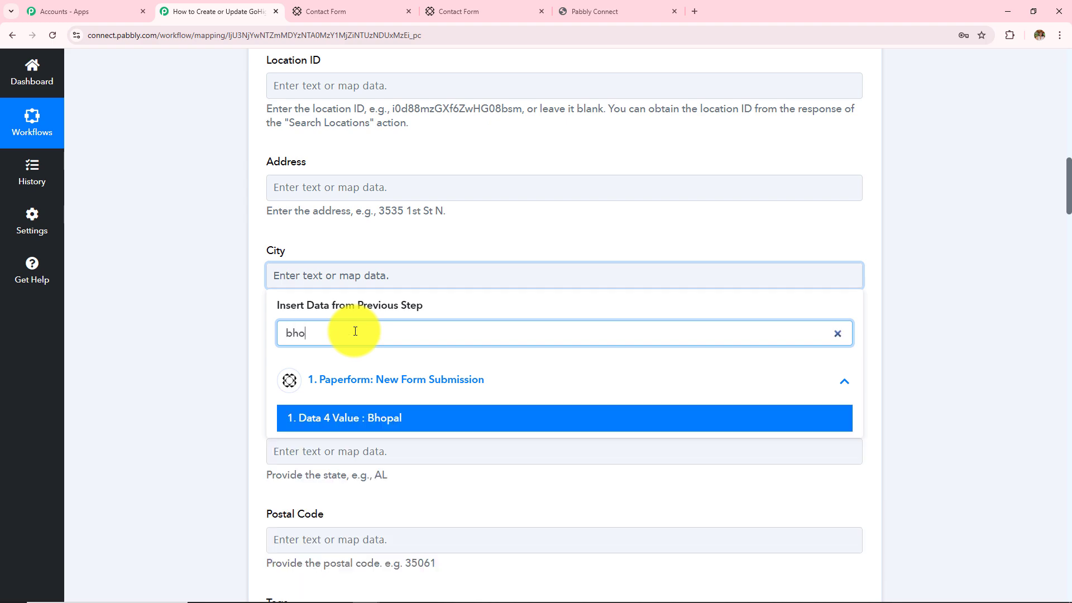
key(Return)
scroll(269, 341, down, 20)
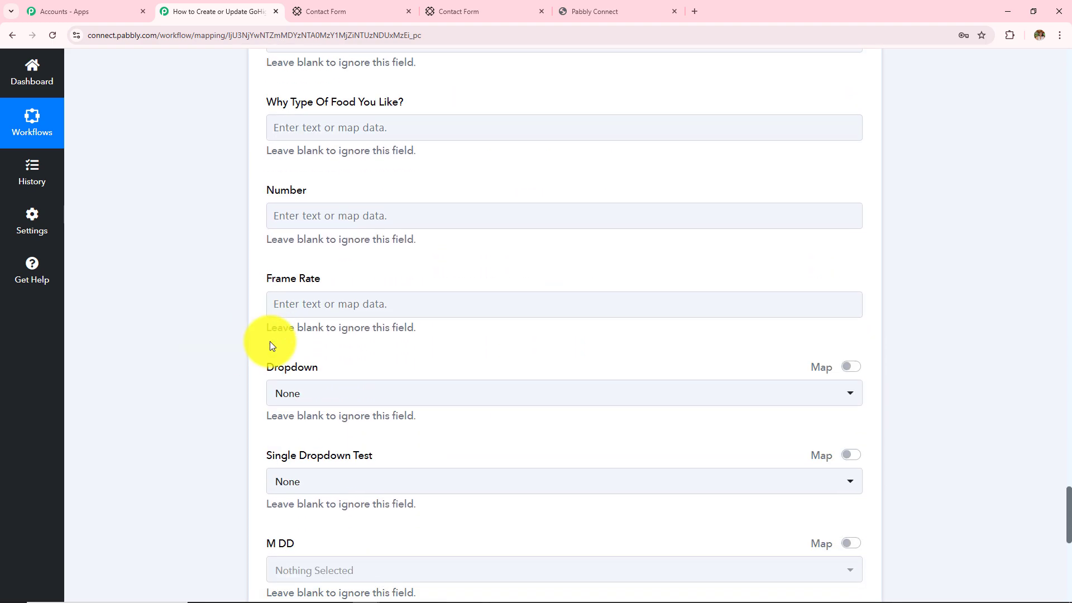
scroll(270, 341, down, 9)
Review the Last Name and Full Name mappings and scroll through the remaining fields
scroll(270, 341, up, 16)
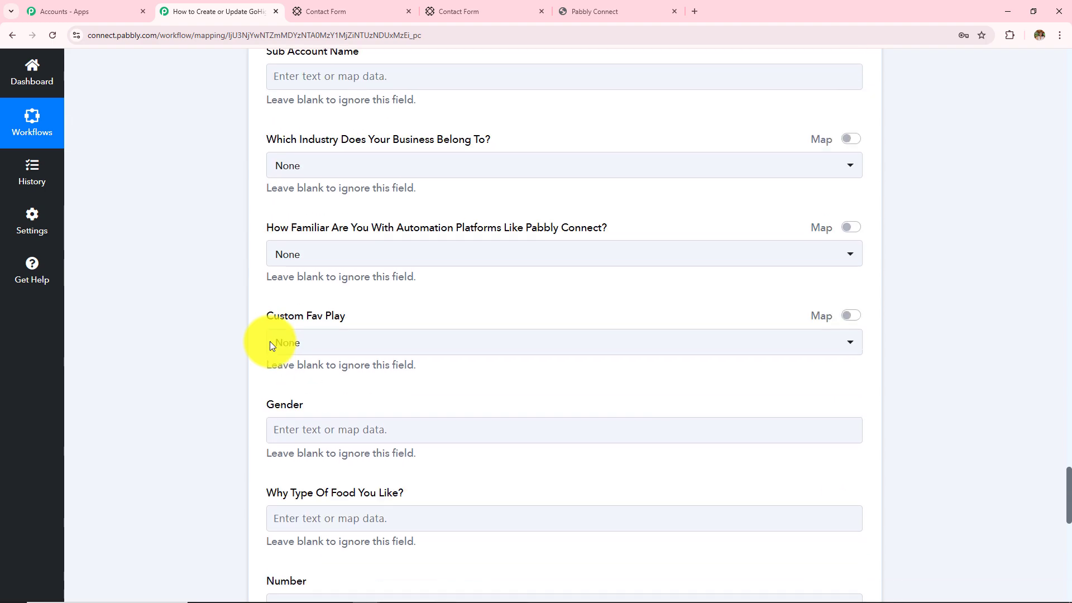
scroll(270, 341, up, 20)
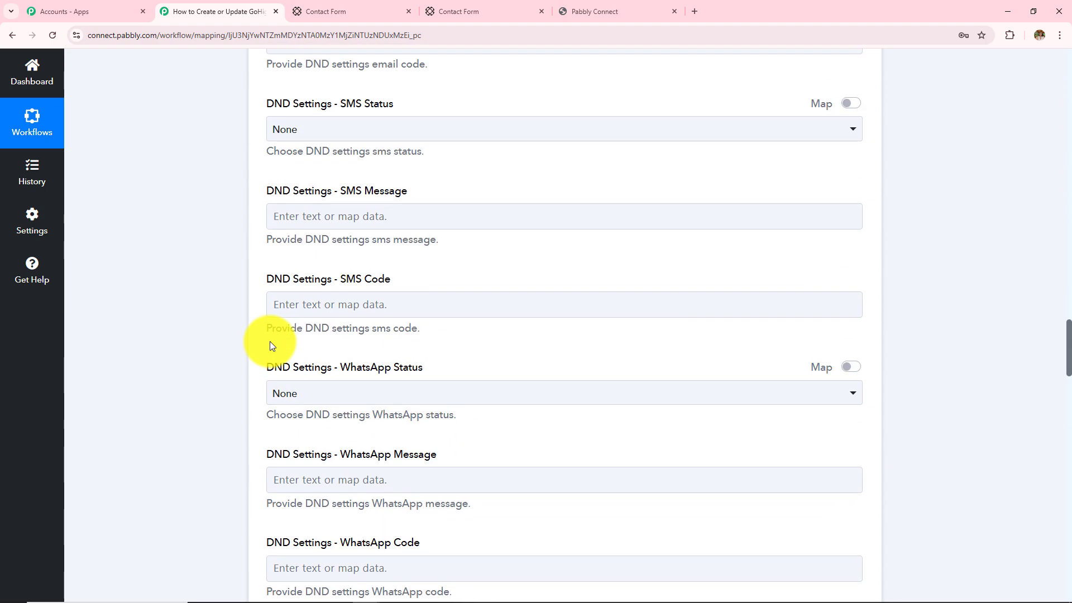
scroll(270, 345, up, 20)
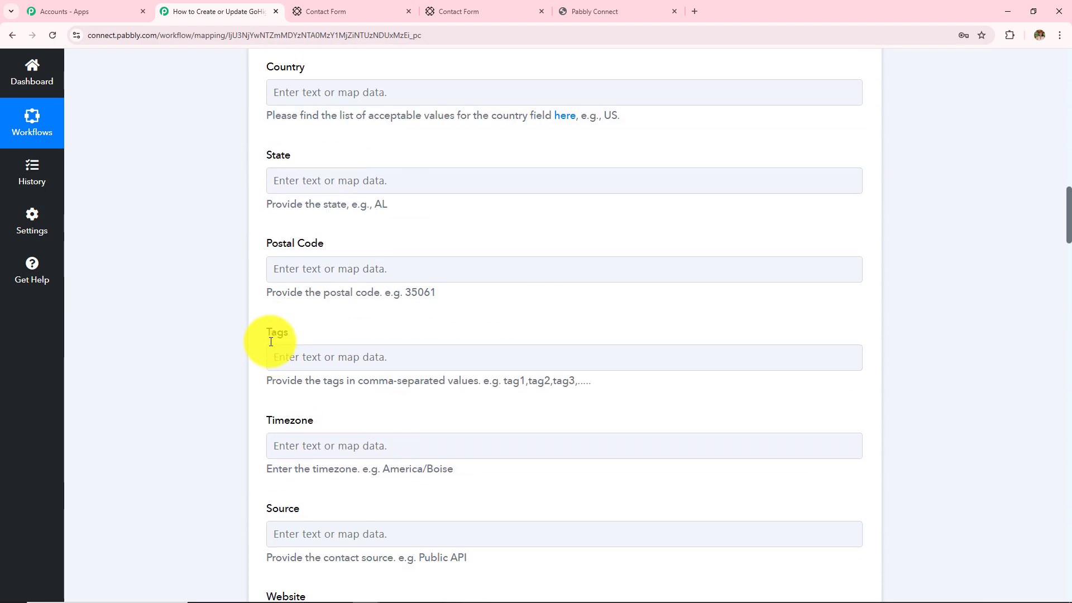
scroll(271, 342, up, 8)
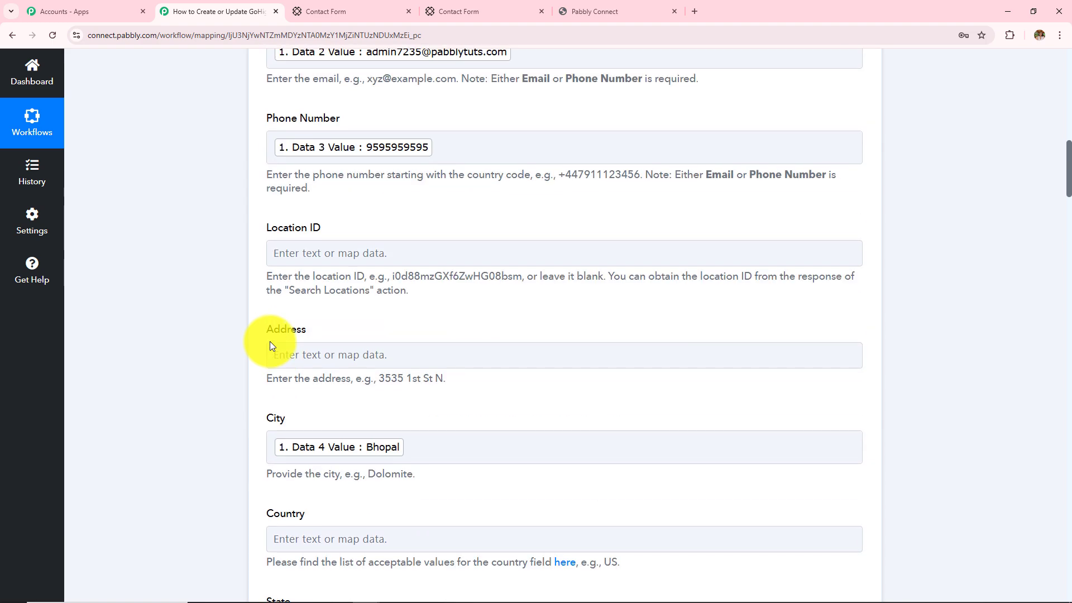
scroll(270, 343, up, 7)
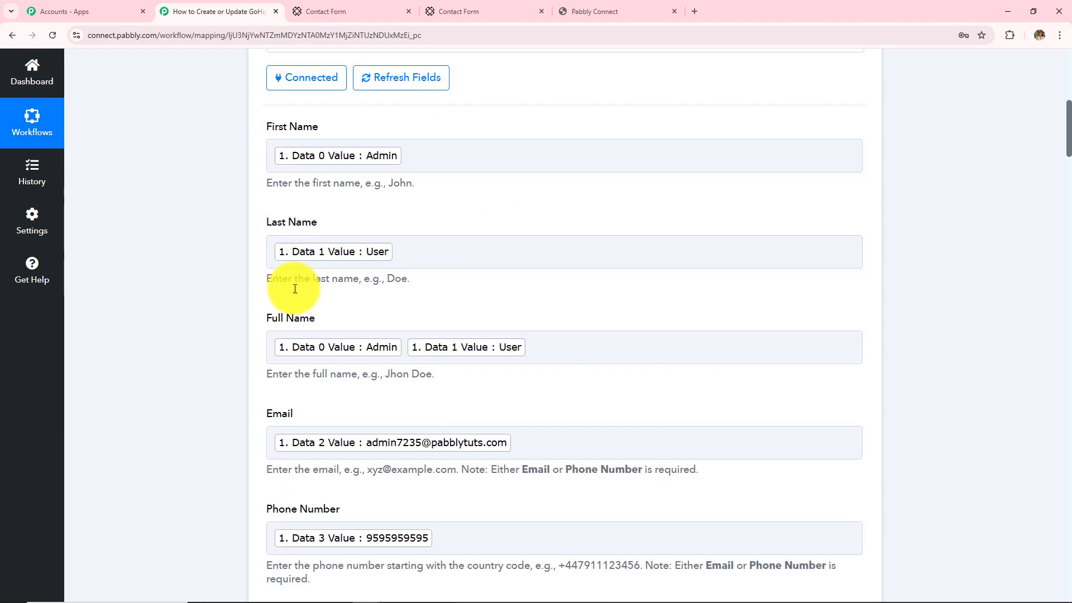
click(394, 242)
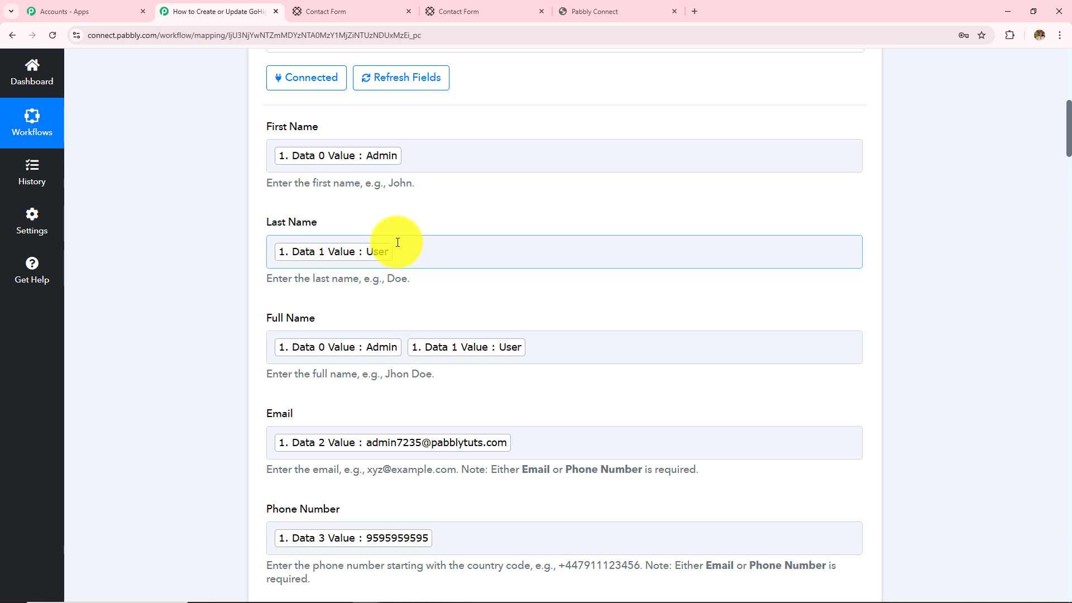
click(226, 386)
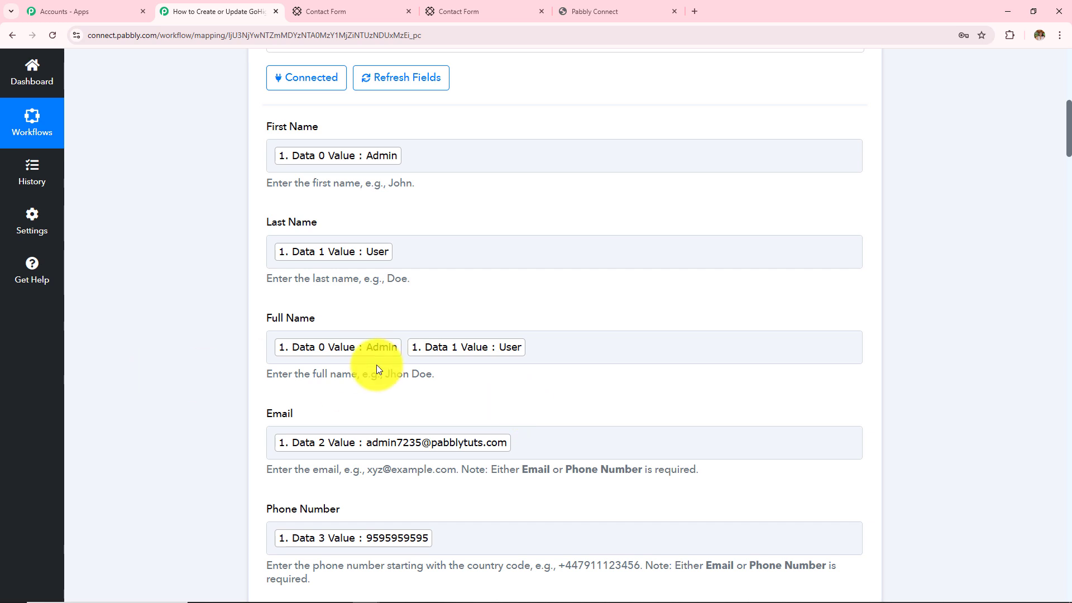
click(467, 362)
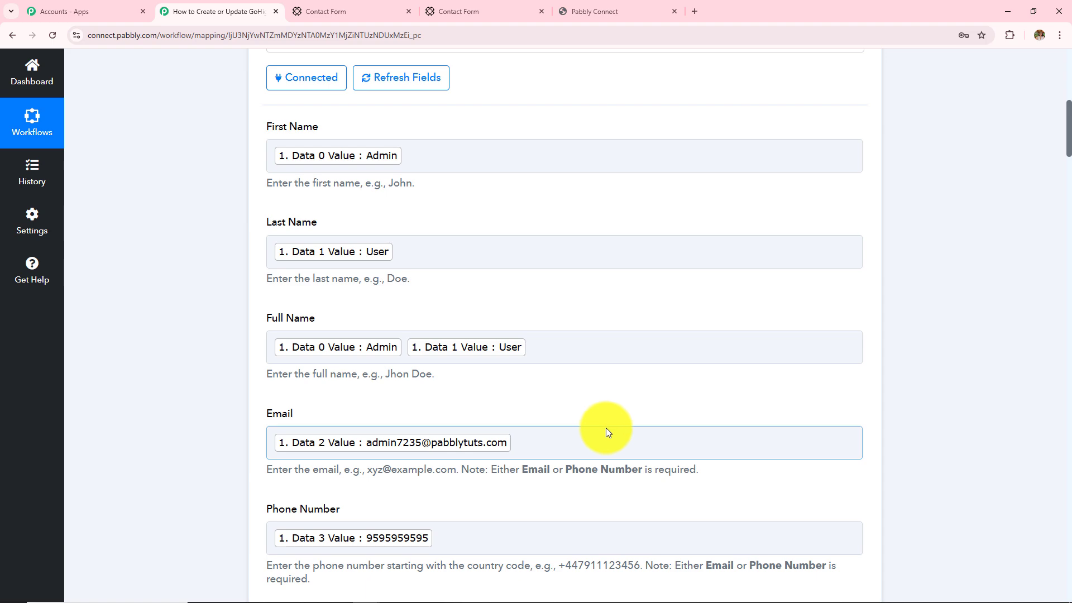
scroll(450, 401, down, 20)
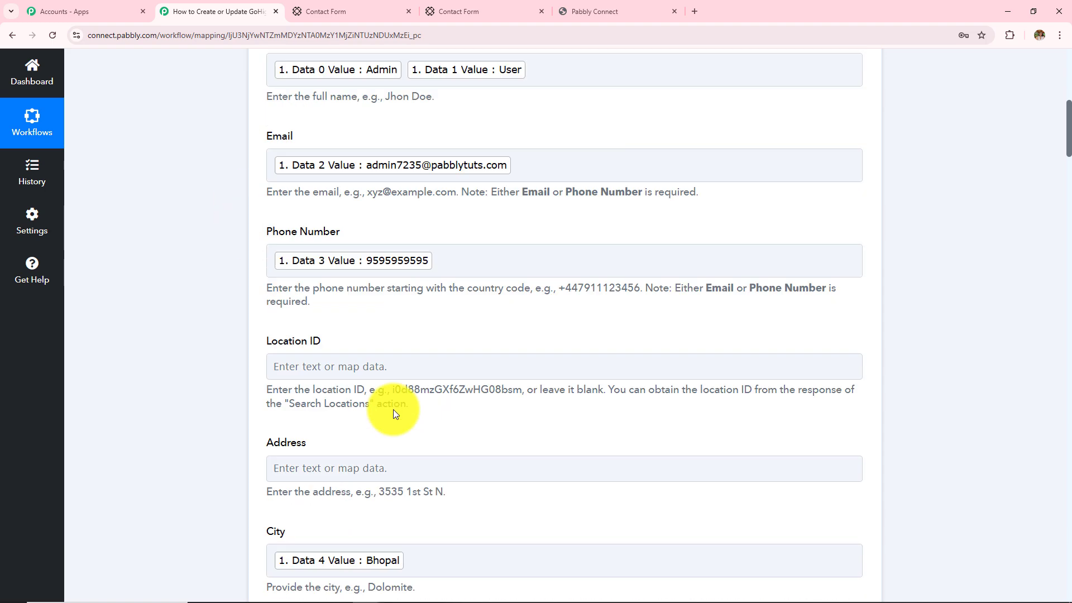
scroll(239, 455, down, 20)
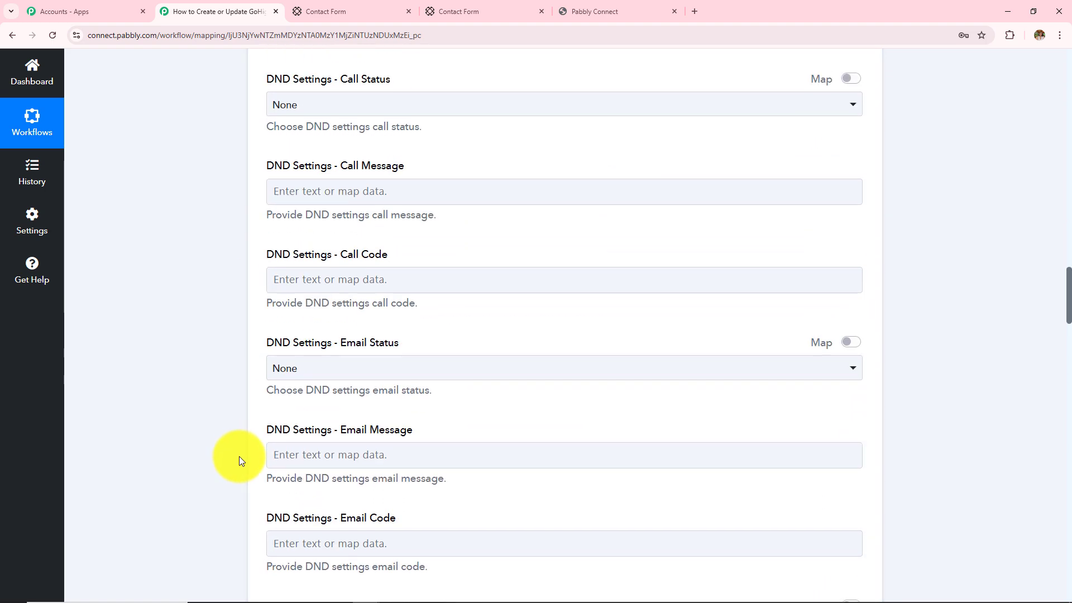
scroll(212, 486, down, 20)
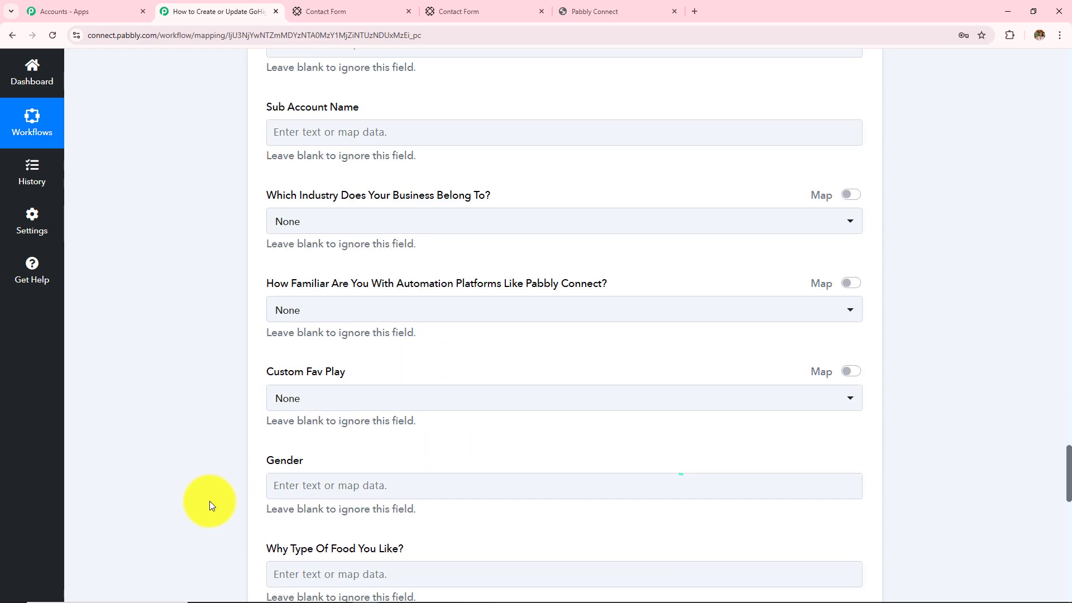
Save and send a test request, checking the Succeded 1 result and returned Contact Id
click(367, 319)
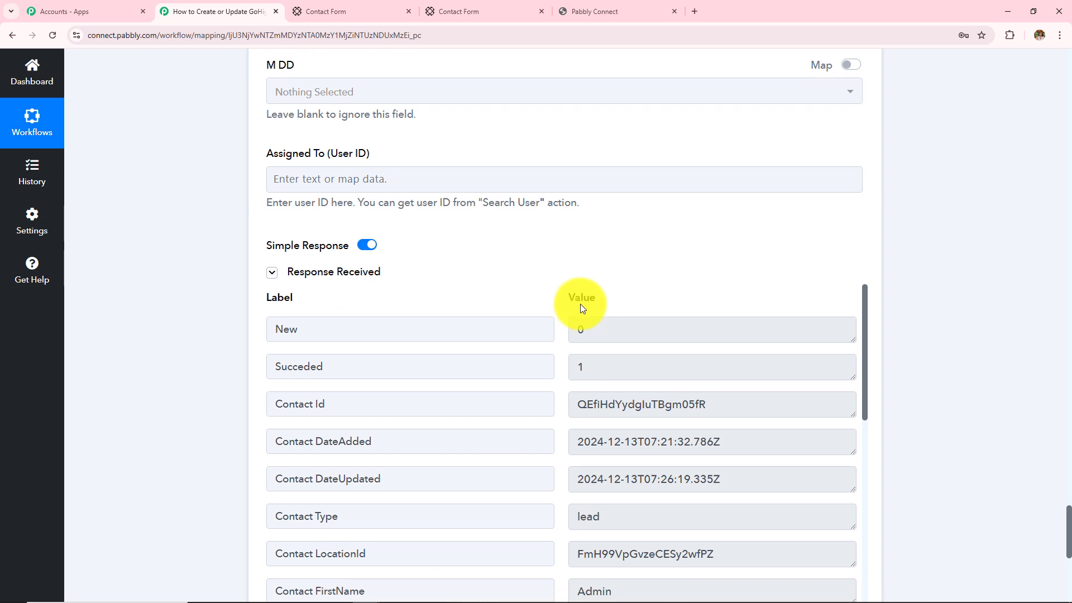
double_click(587, 174)
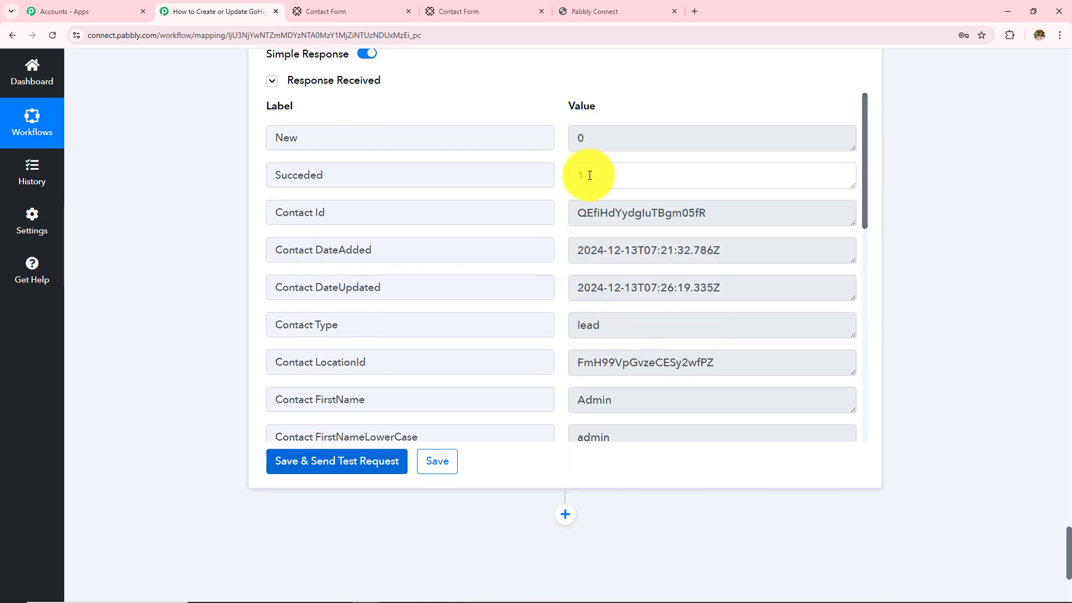
double_click(720, 214)
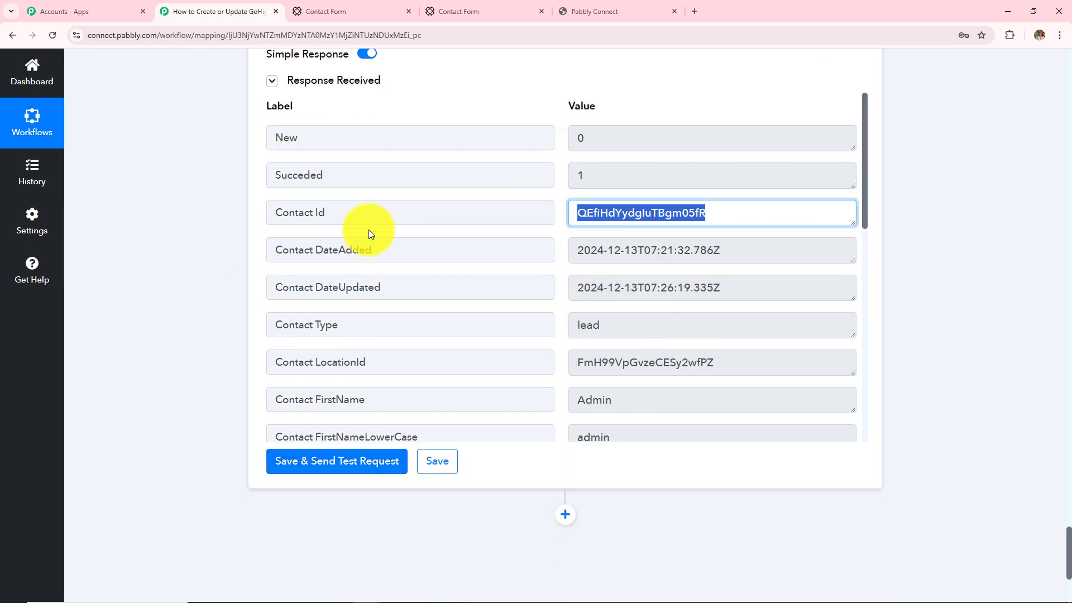
click(360, 218)
key(ctrl+a)
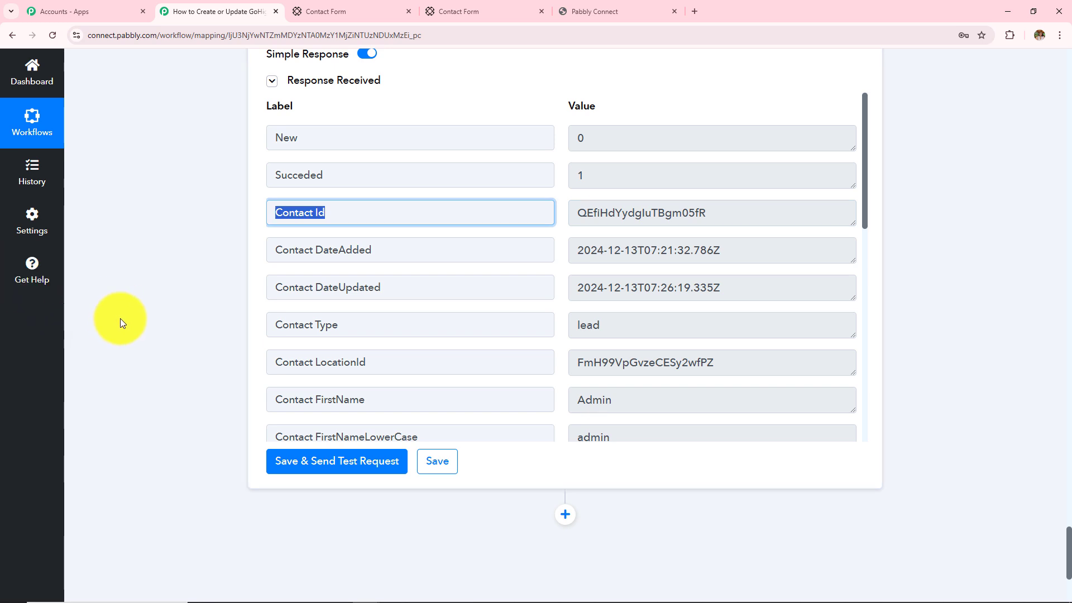
scroll(122, 320, up, 2)
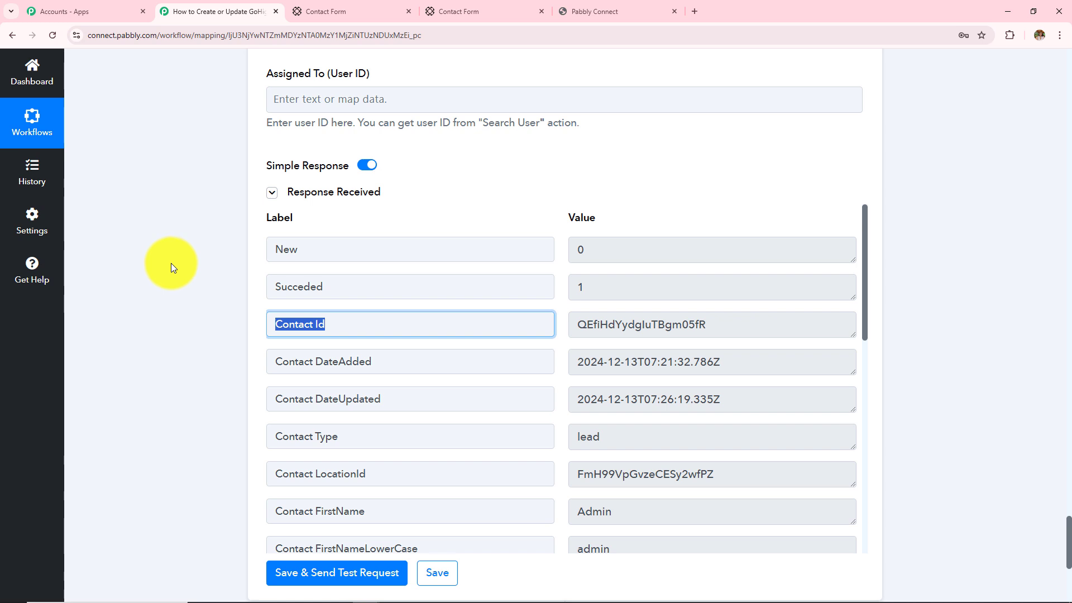
View the 9 existing GoHighLevel contacts, then go back to the Paperform contact form
click(605, 4)
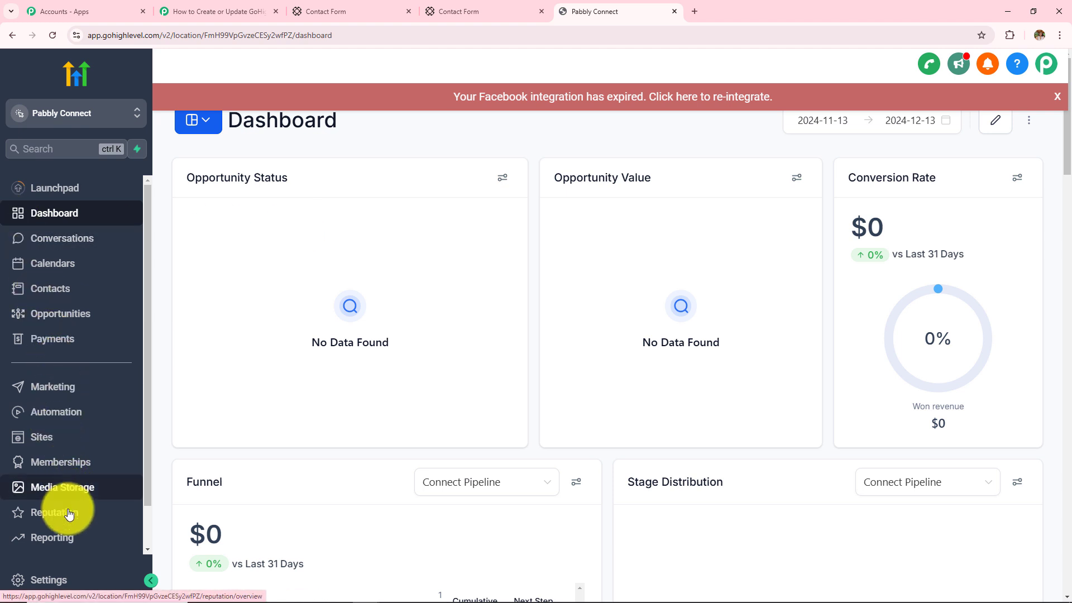
click(62, 288)
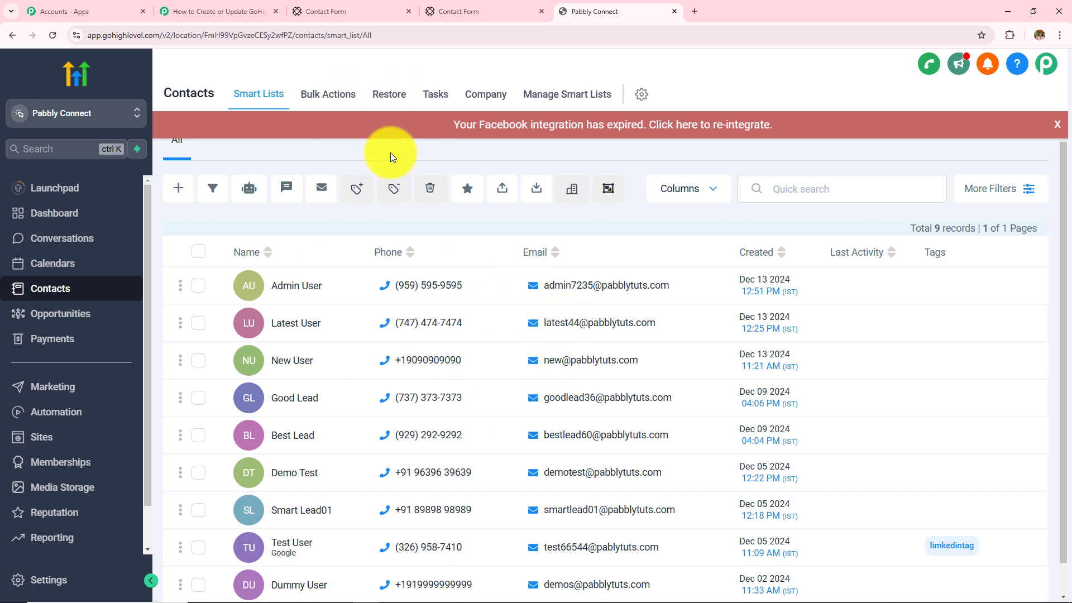
click(463, 10)
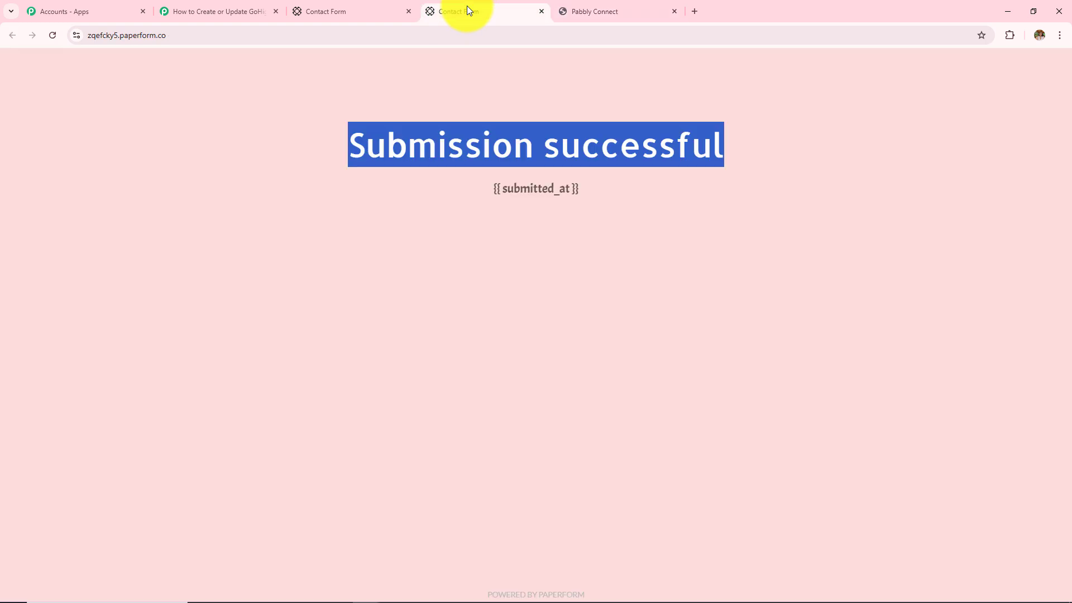
Reload the form and enter the test contact's name, email address and phone number
click(55, 41)
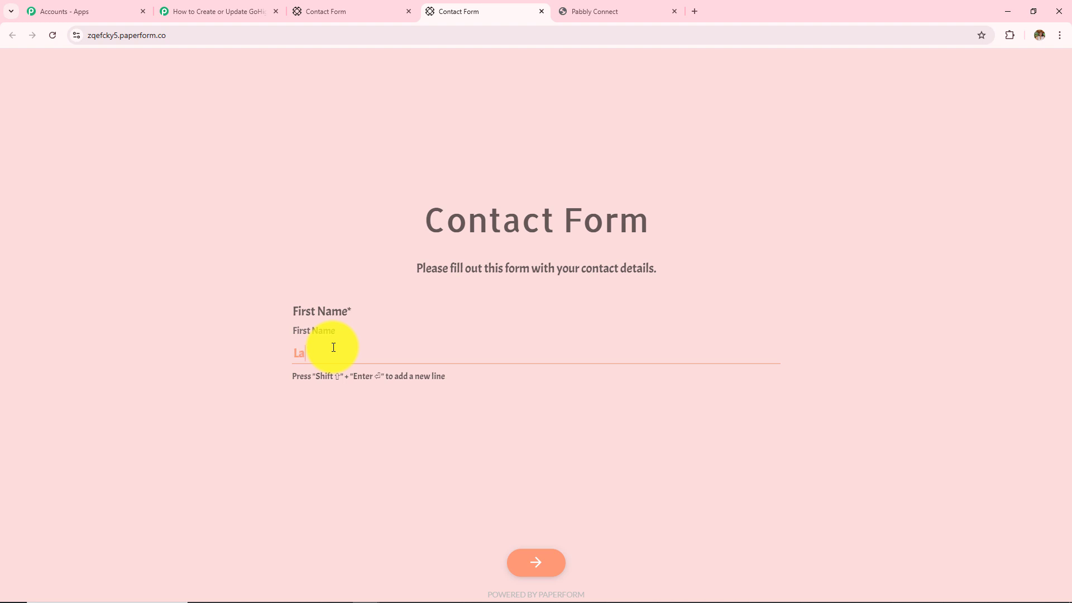
key(Return)
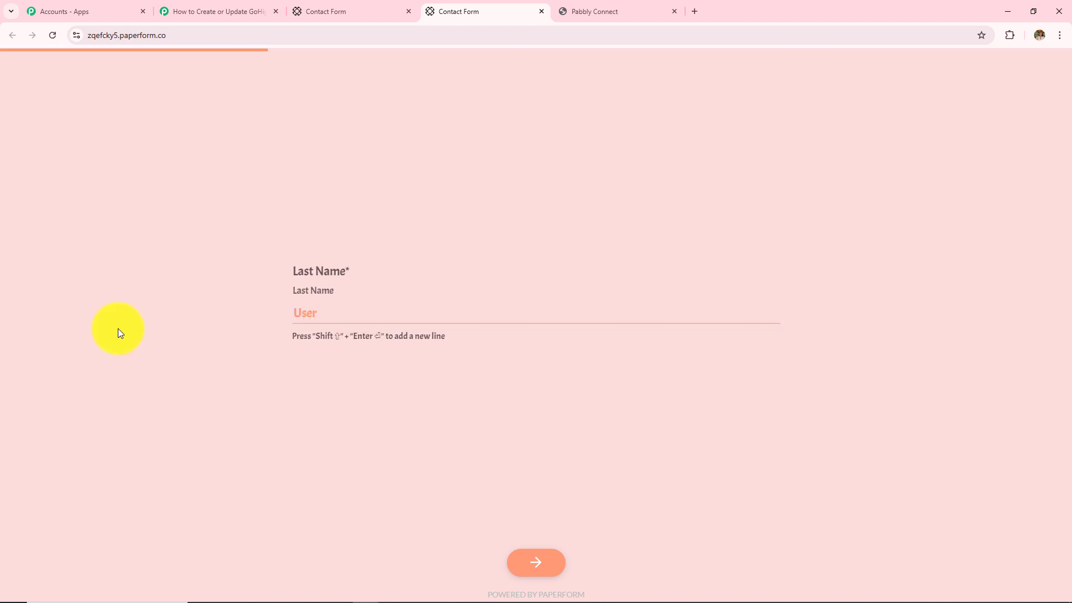
key(Return)
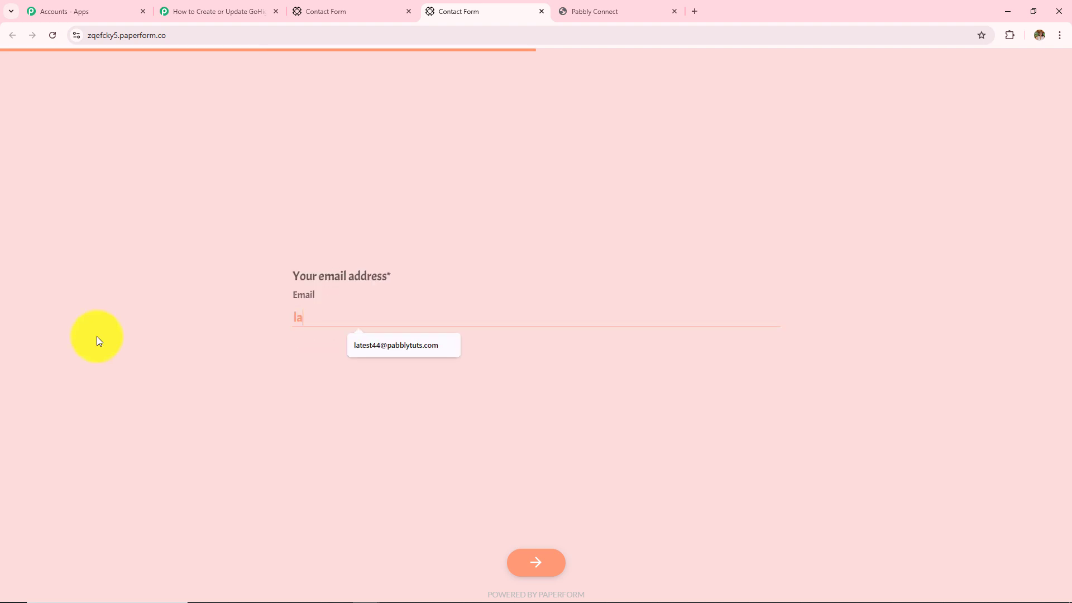
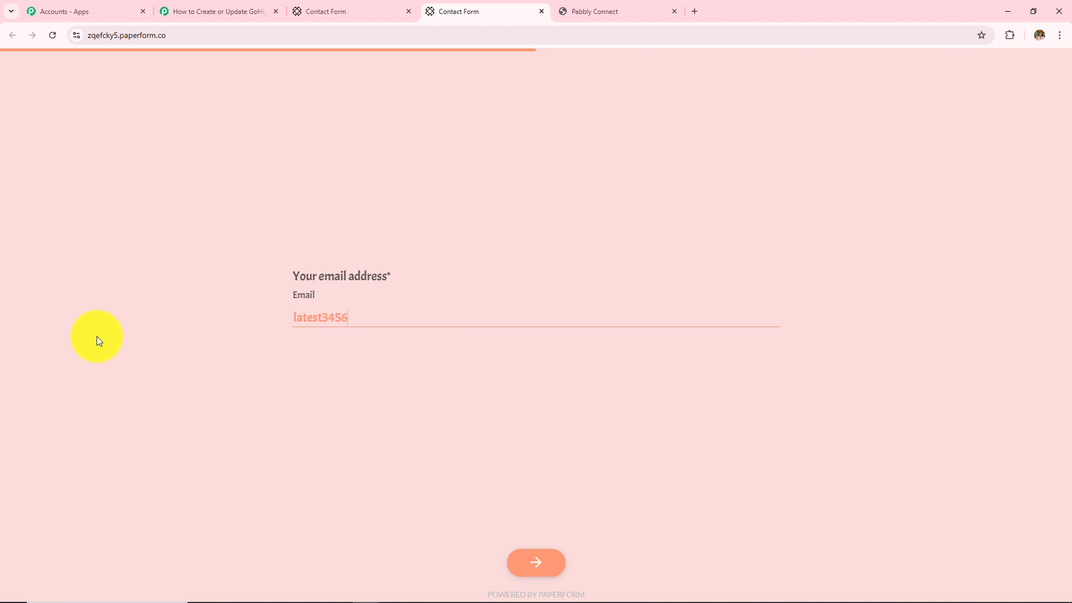
key(Return)
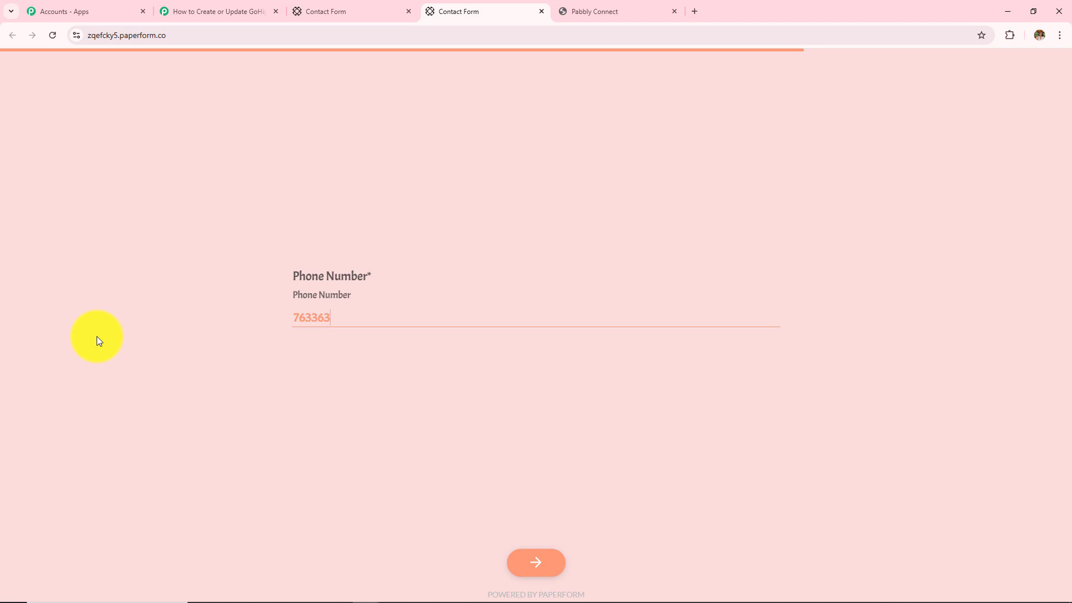
key(Return)
Set the city to Indore, submit the form, and return to the GoHighLevel contacts list
click(323, 312)
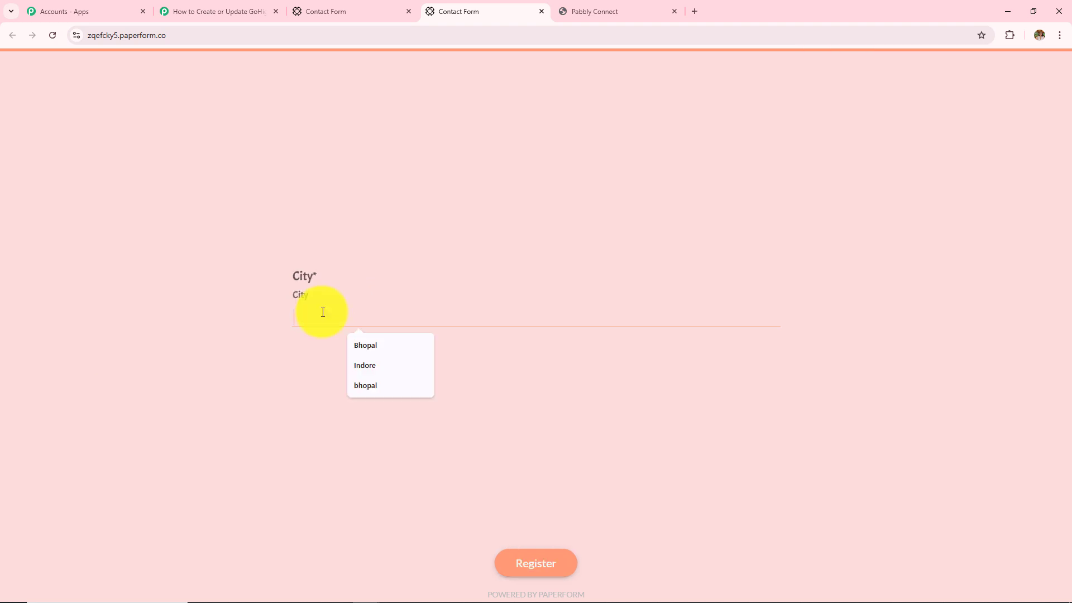
text(Indore)
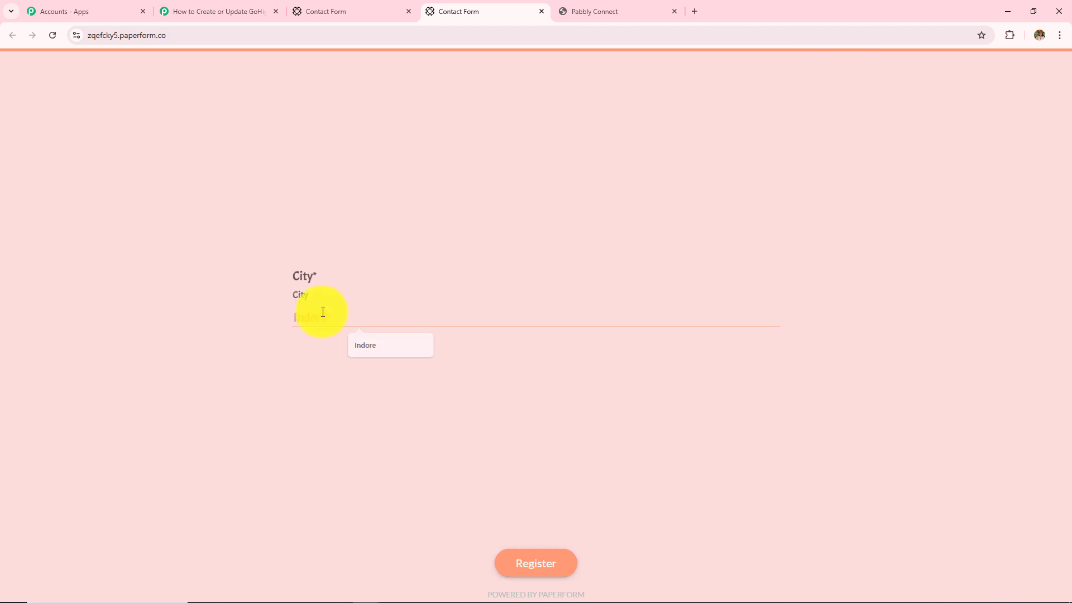
click(385, 344)
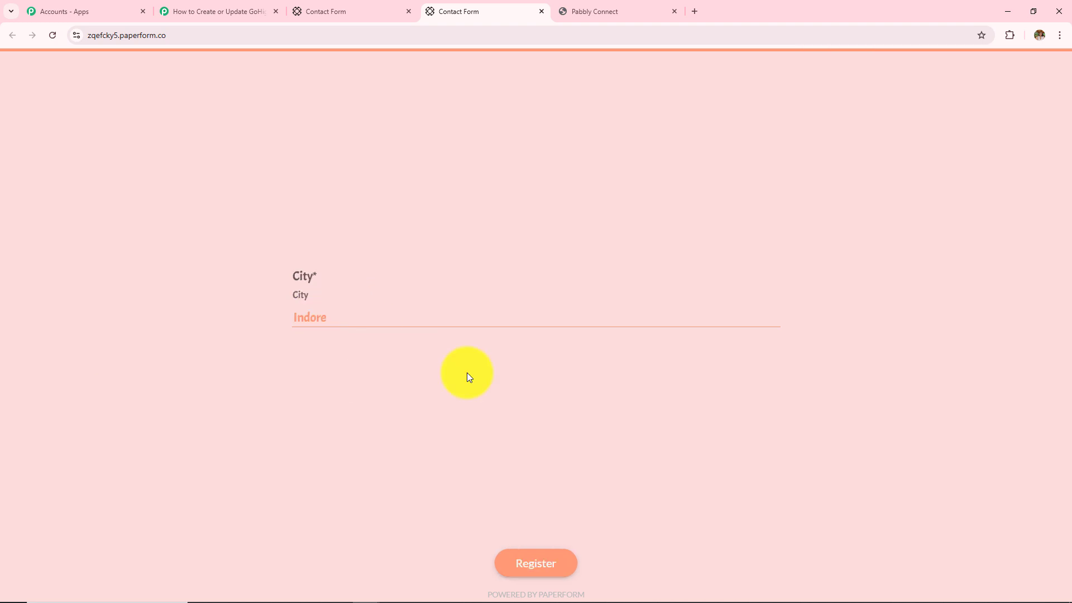
click(522, 571)
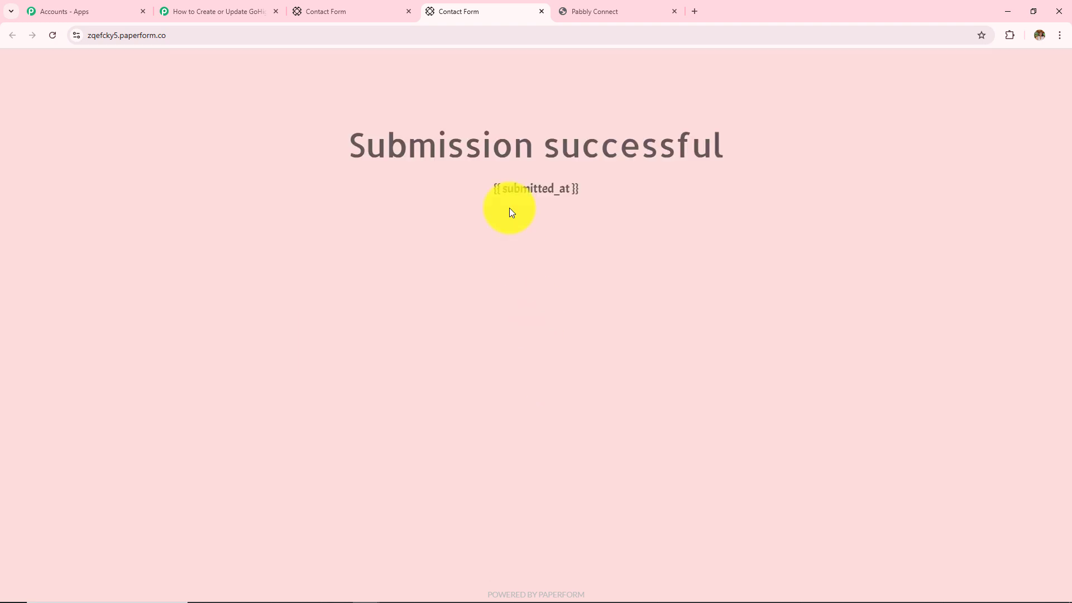
drag(349, 156, 860, 127)
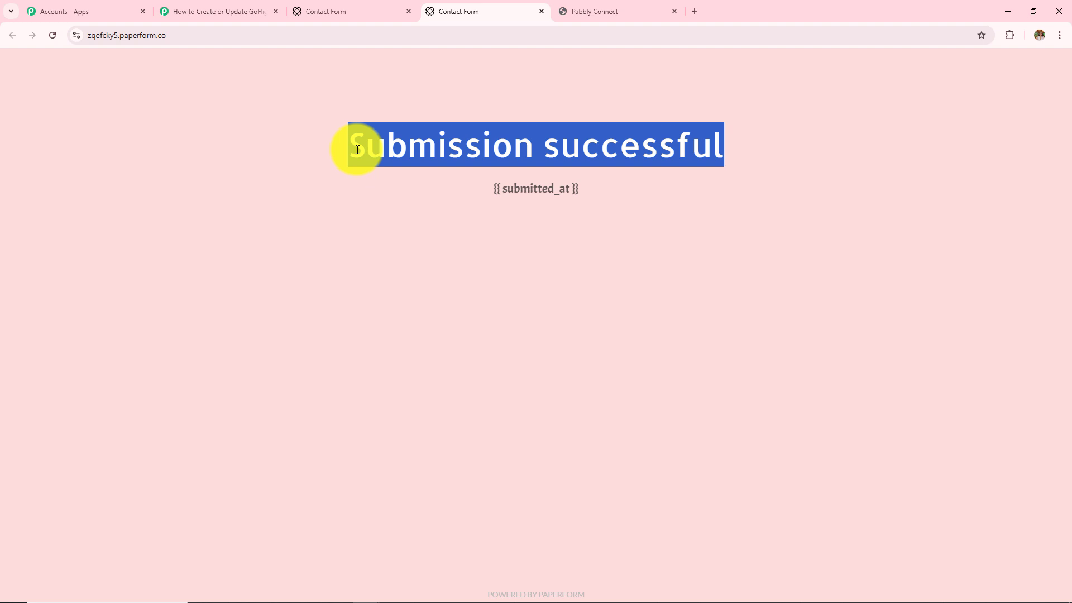
click(630, 6)
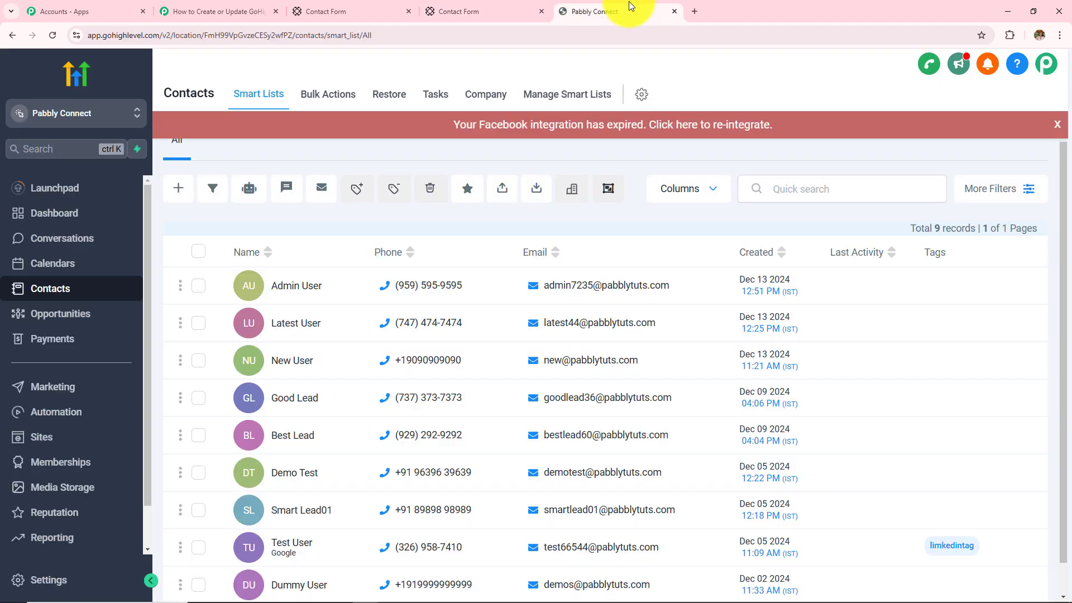
Reload the GoHighLevel contacts list to show the new tenth contact
click(52, 37)
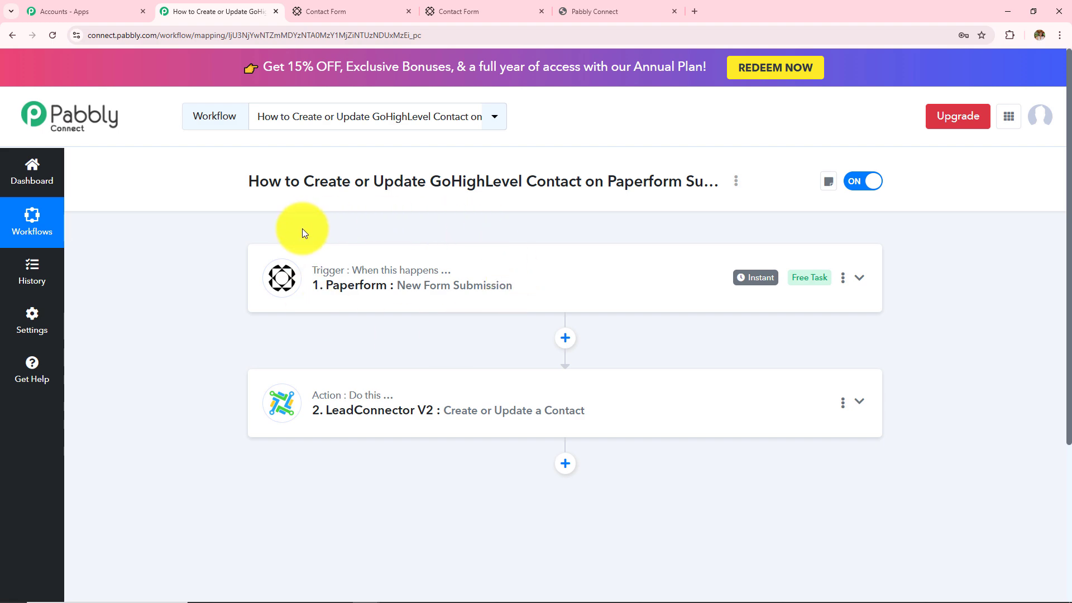
Expand the Paperform trigger step and scroll through its submitted response data
click(355, 271)
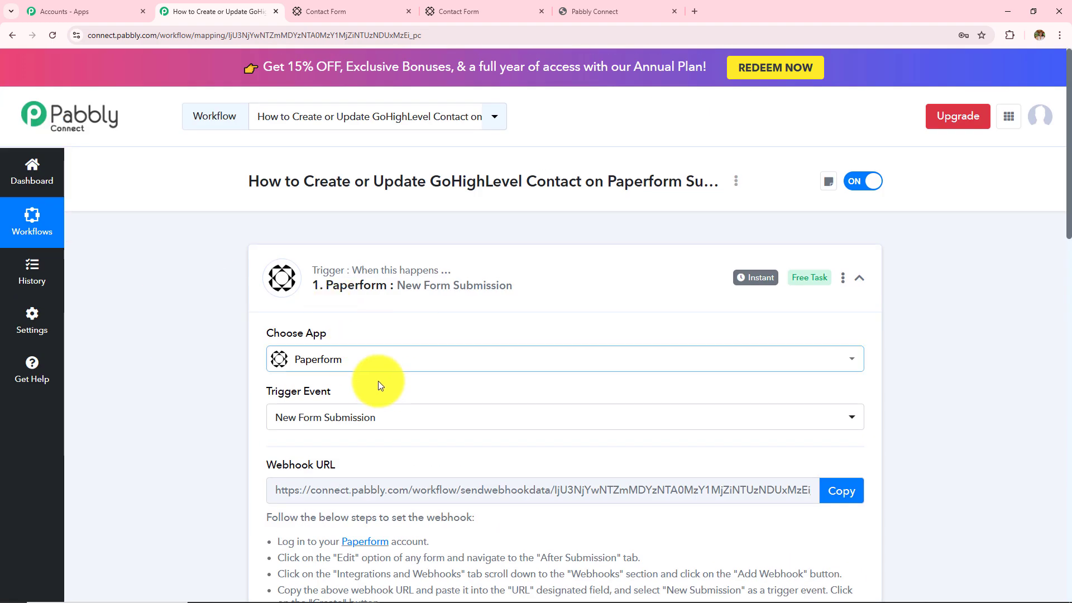
scroll(381, 384, down, 8)
scroll(577, 209, down, 10)
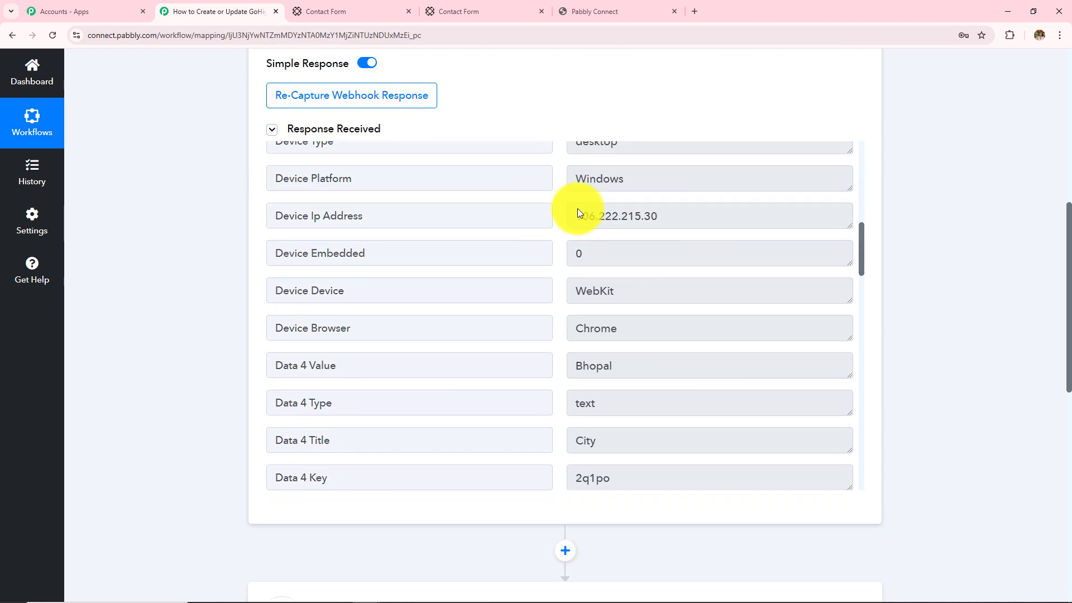
scroll(579, 209, down, 5)
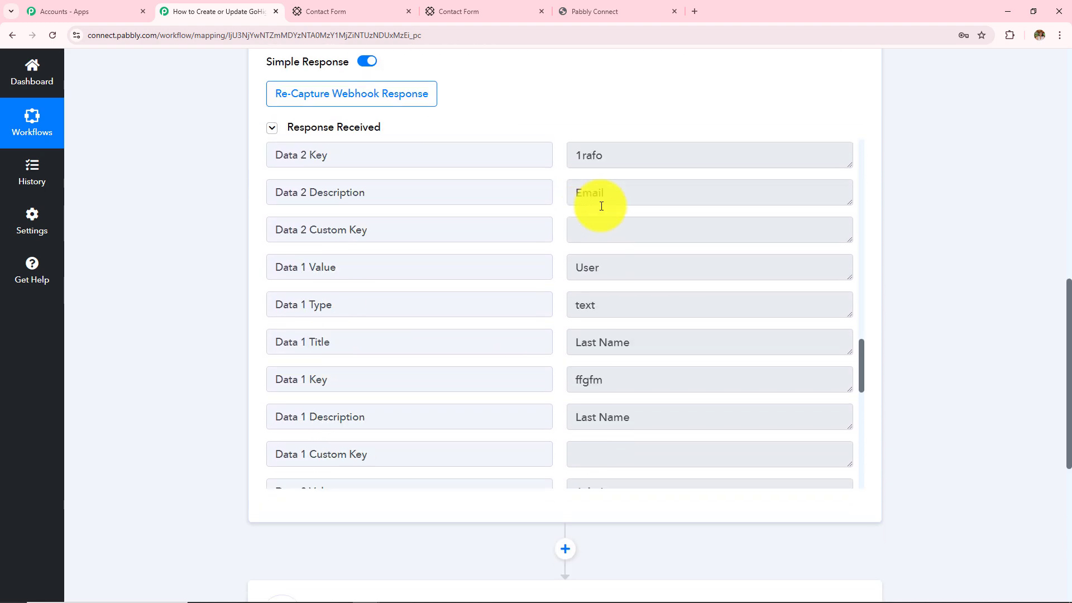
scroll(979, 176, down, 7)
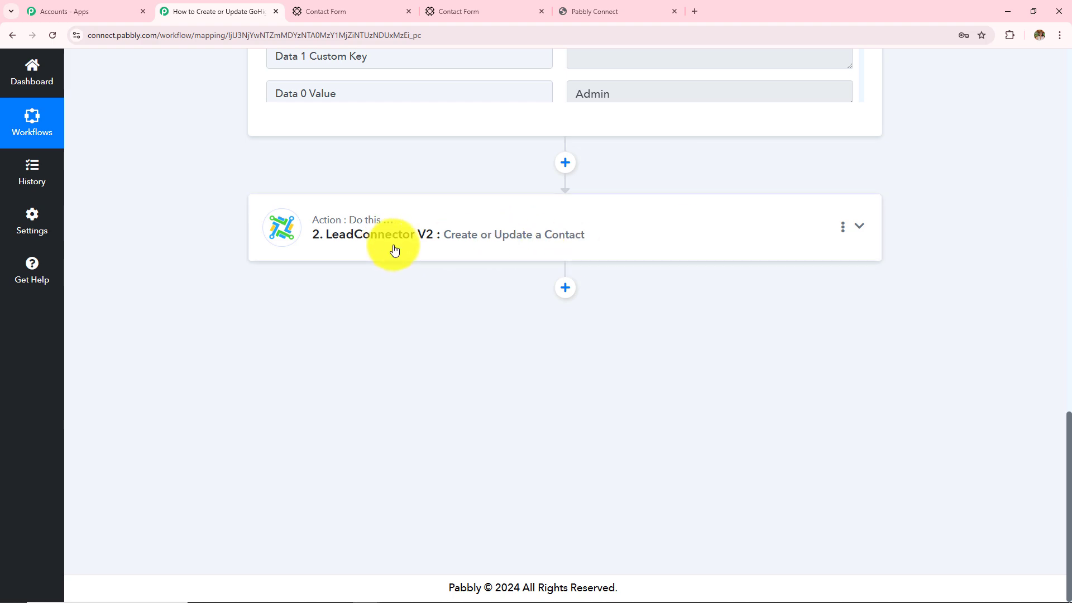
Review the LeadConnector V2 field mapping and Response Received, then return to the Paperform success page
click(496, 249)
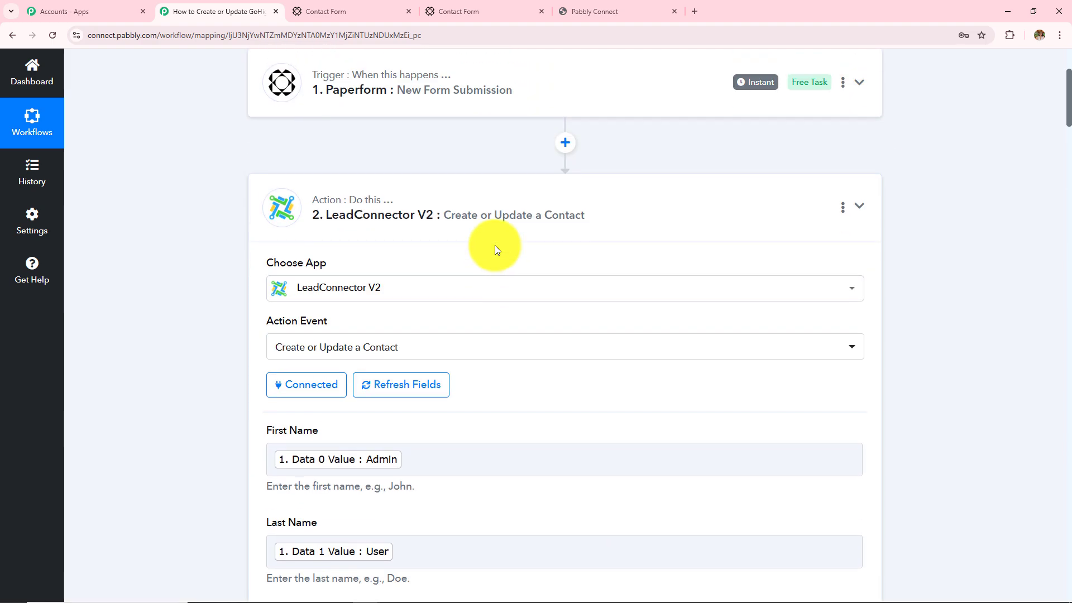
scroll(617, 182, down, 1)
scroll(406, 242, down, 4)
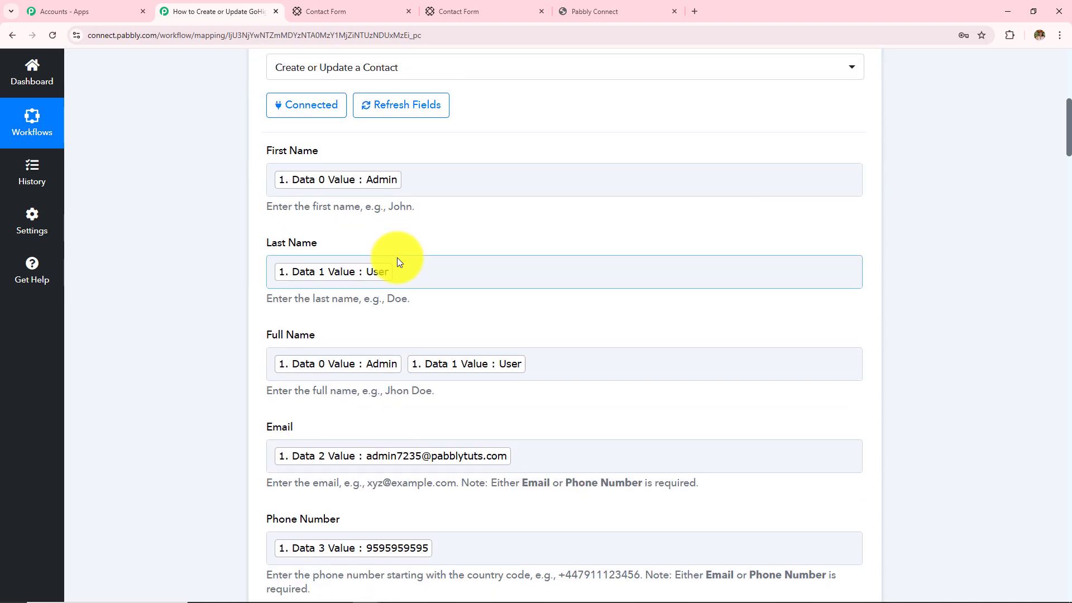
scroll(399, 261, down, 12)
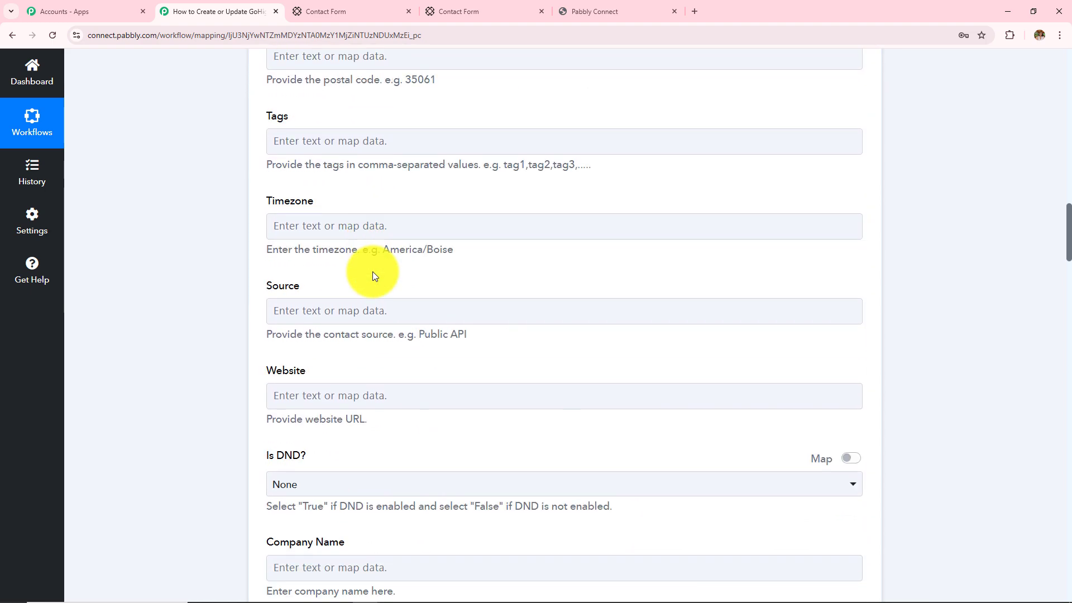
scroll(373, 271, down, 20)
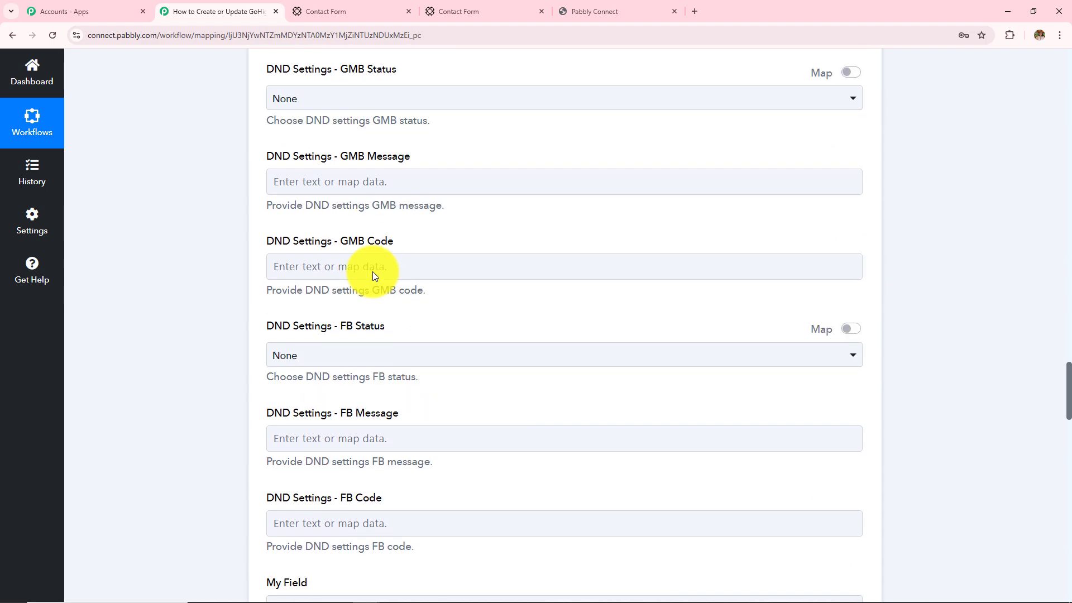
scroll(373, 271, down, 20)
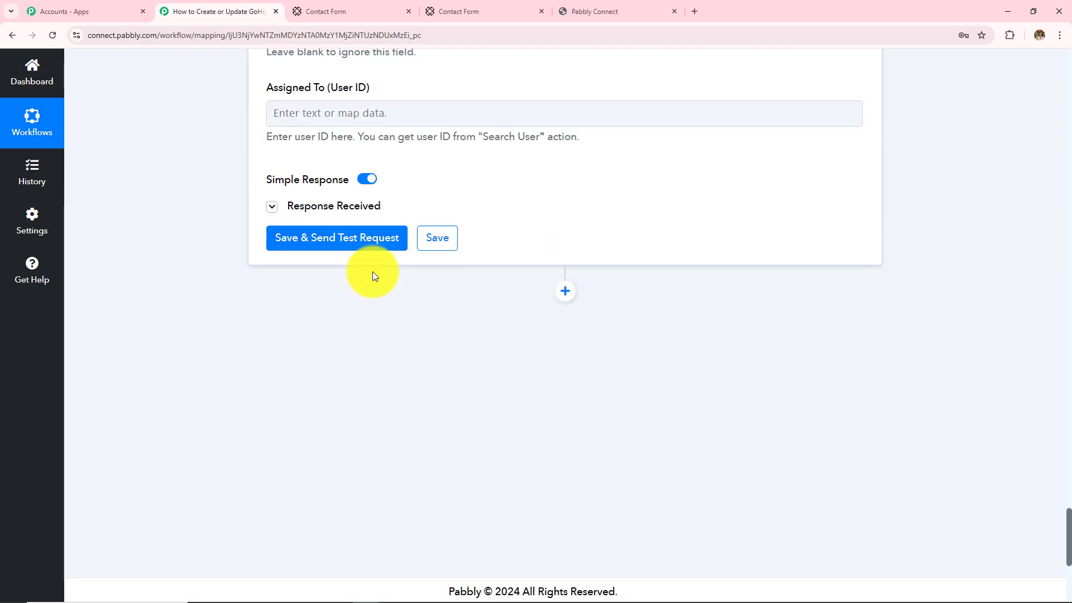
click(345, 208)
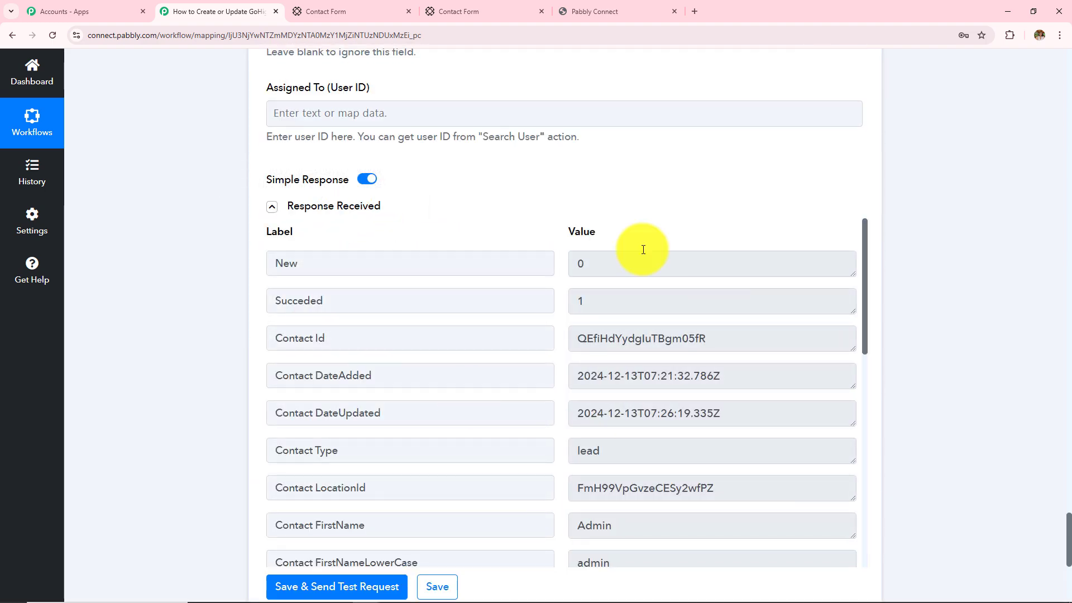
click(458, 11)
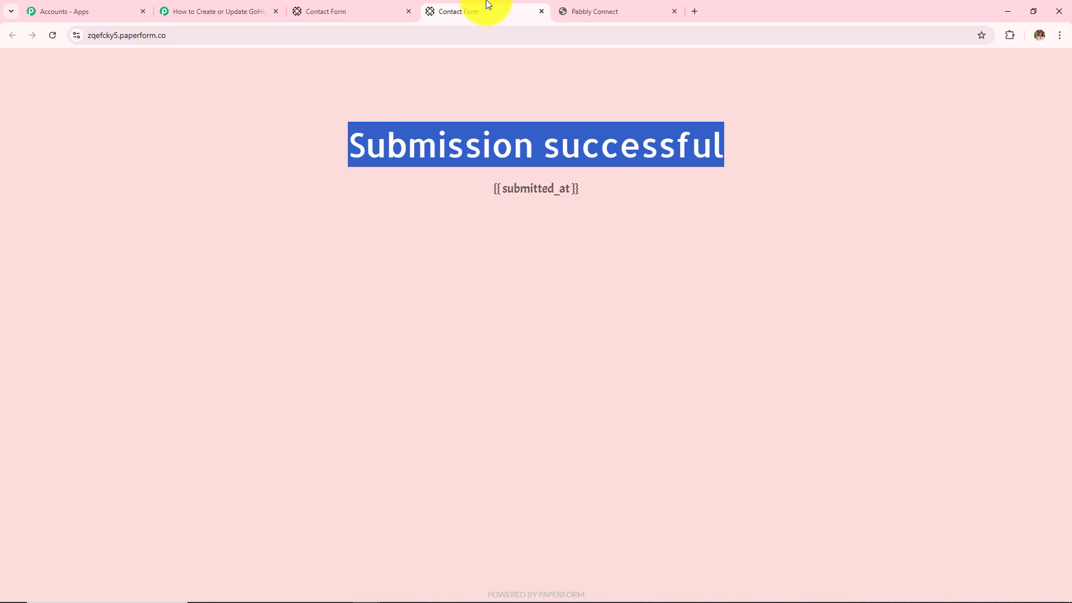
Check the new contact at the top of the 10 GoHighLevel contacts, then return to the workflow
click(609, 7)
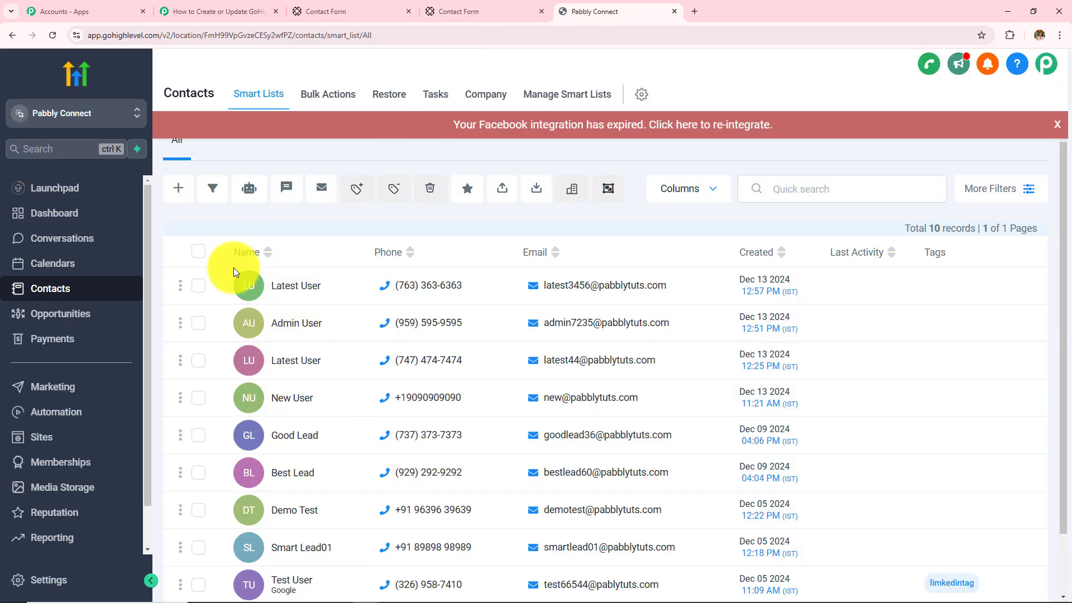
mouse_move(593, 363)
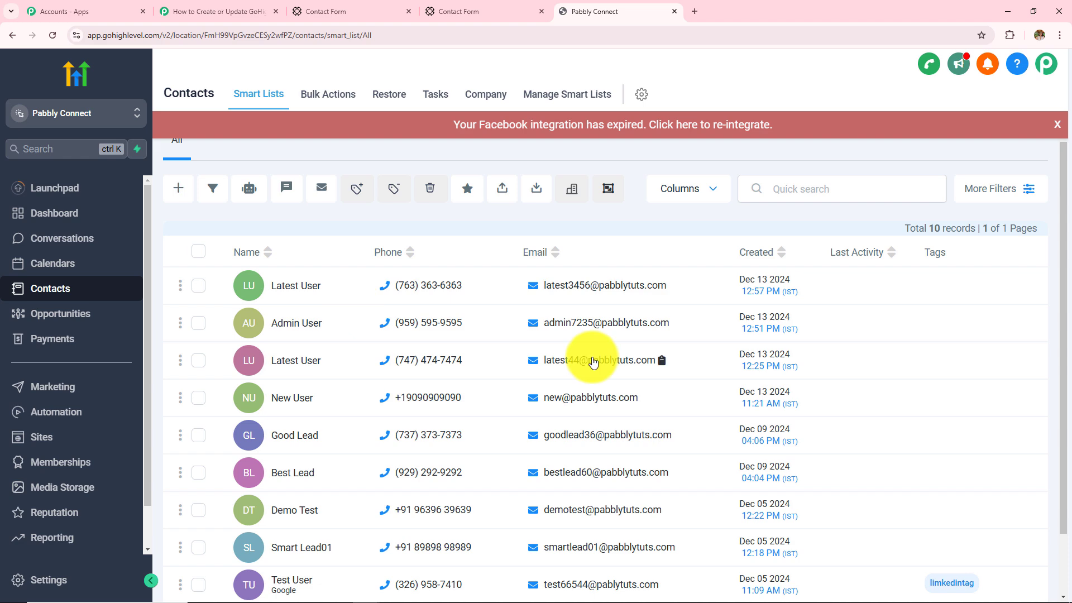
click(246, 12)
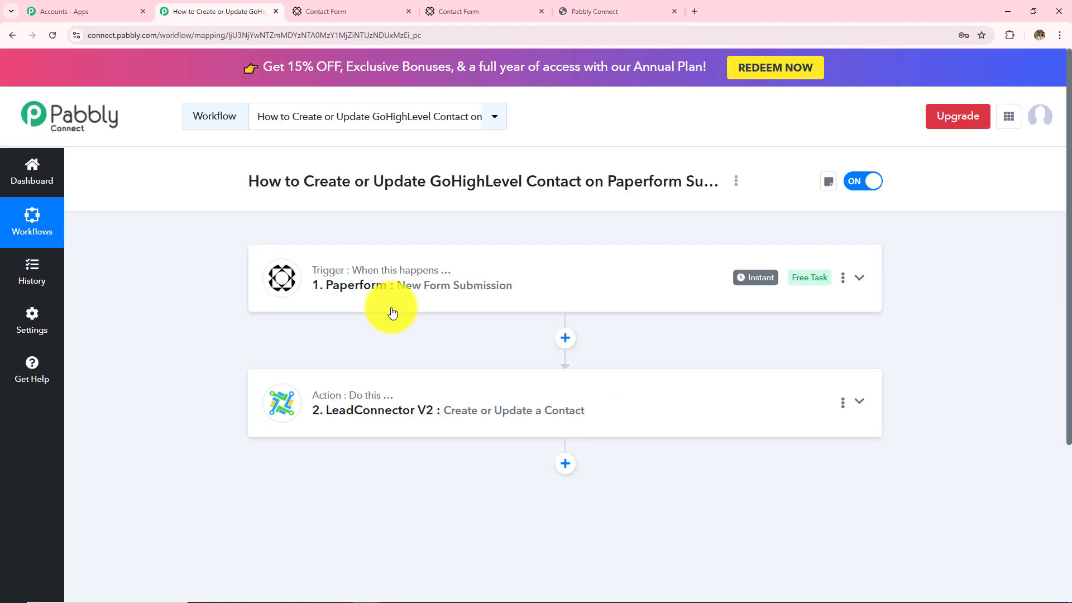